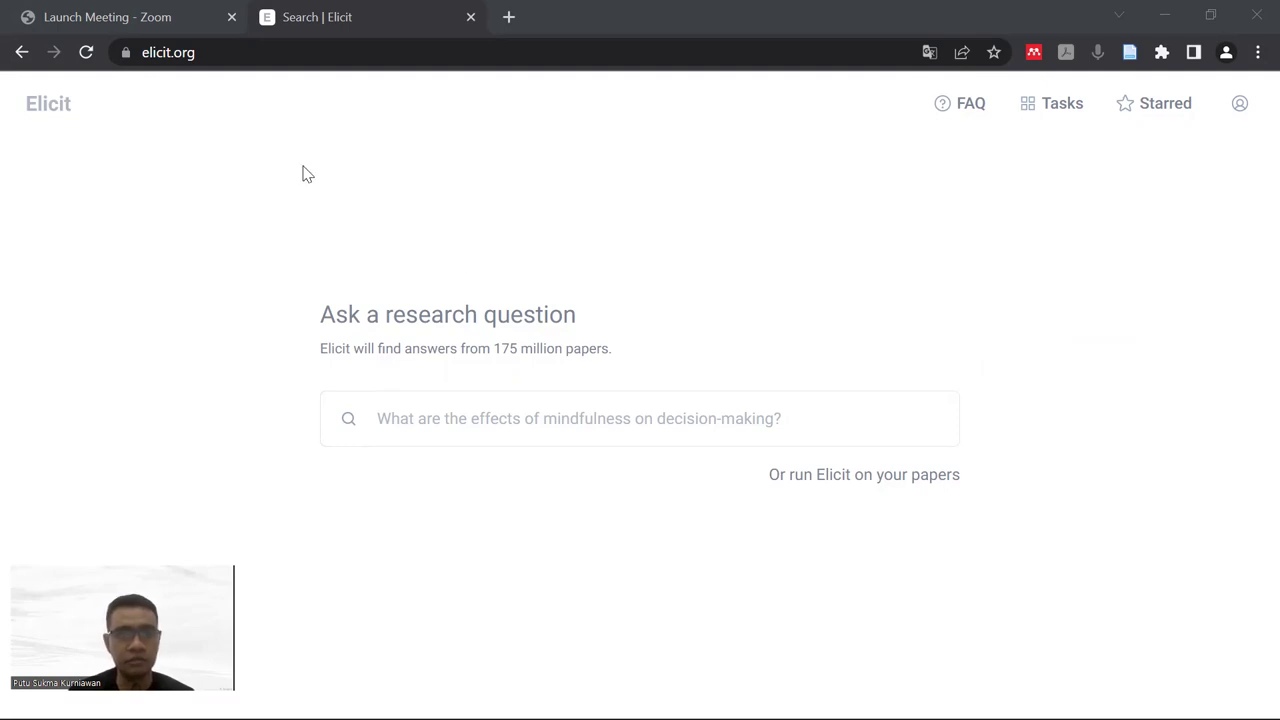
Step: Open the Tasks page and look through the recommended tasks and those created by others
{"action": "key", "text": "alt+Tab"}
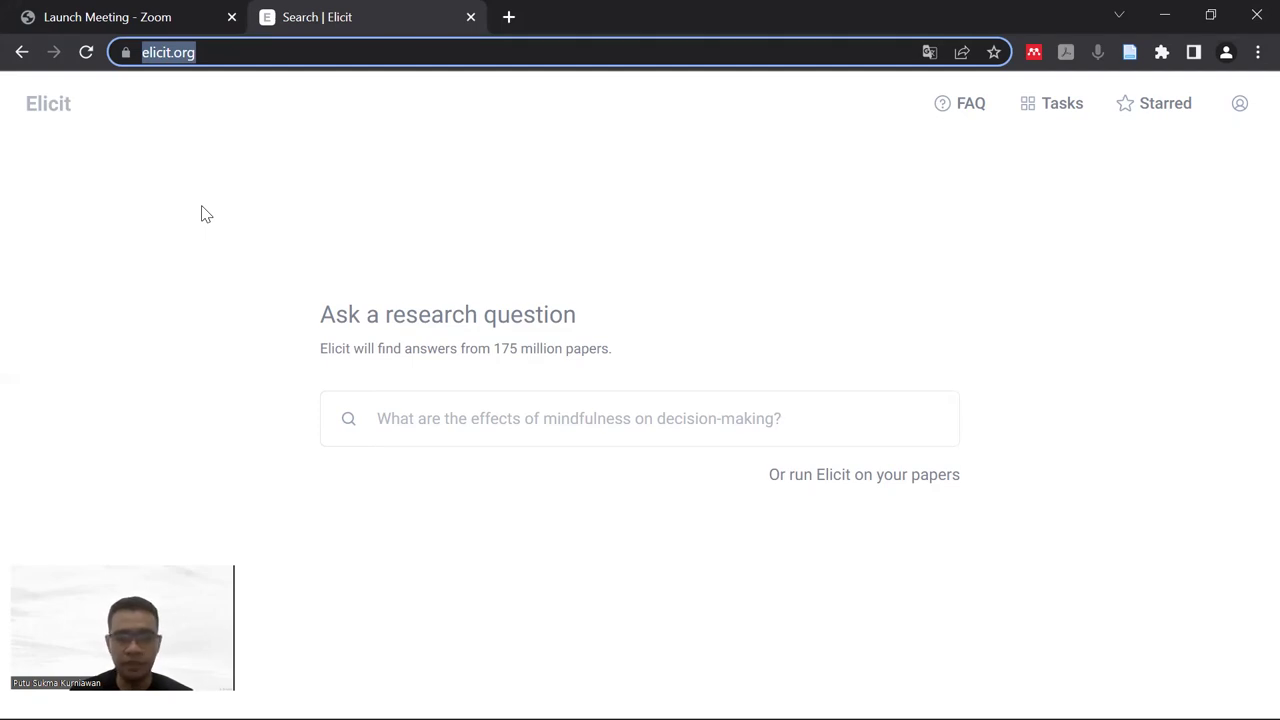
{"action": "left_click", "coordinate": [155, 241]}
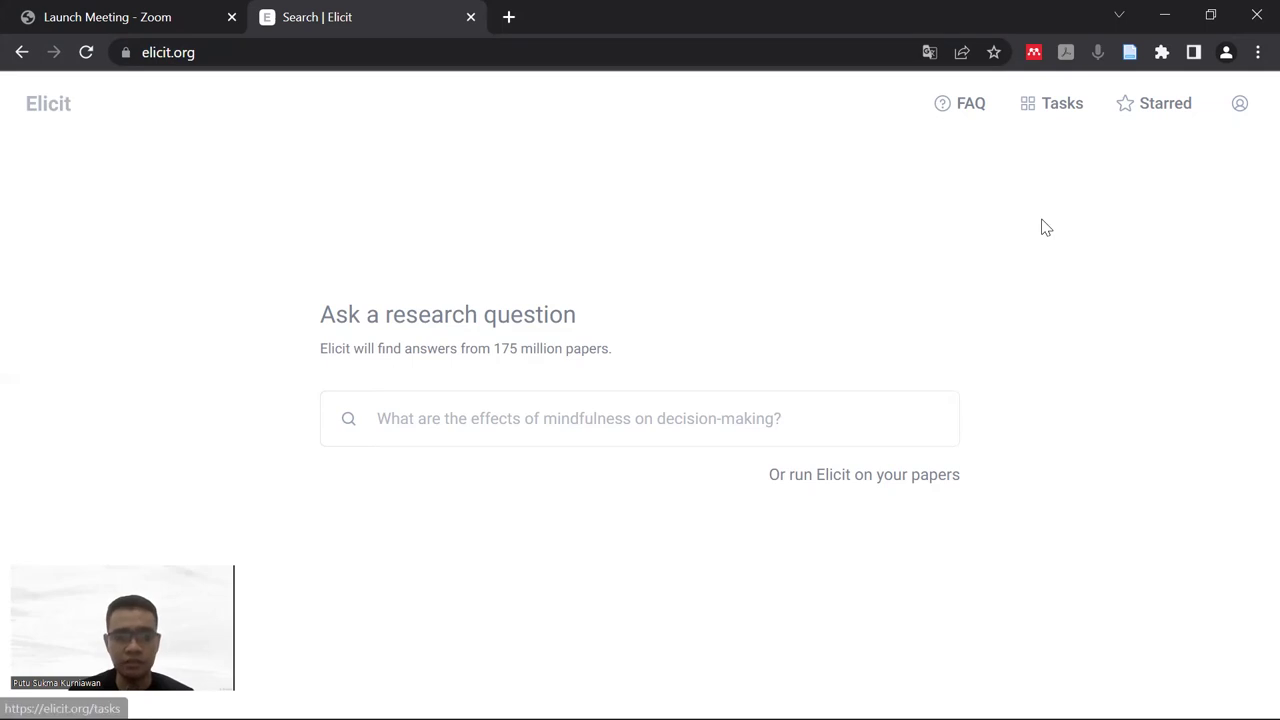
{"action": "left_click", "coordinate": [1072, 131]}
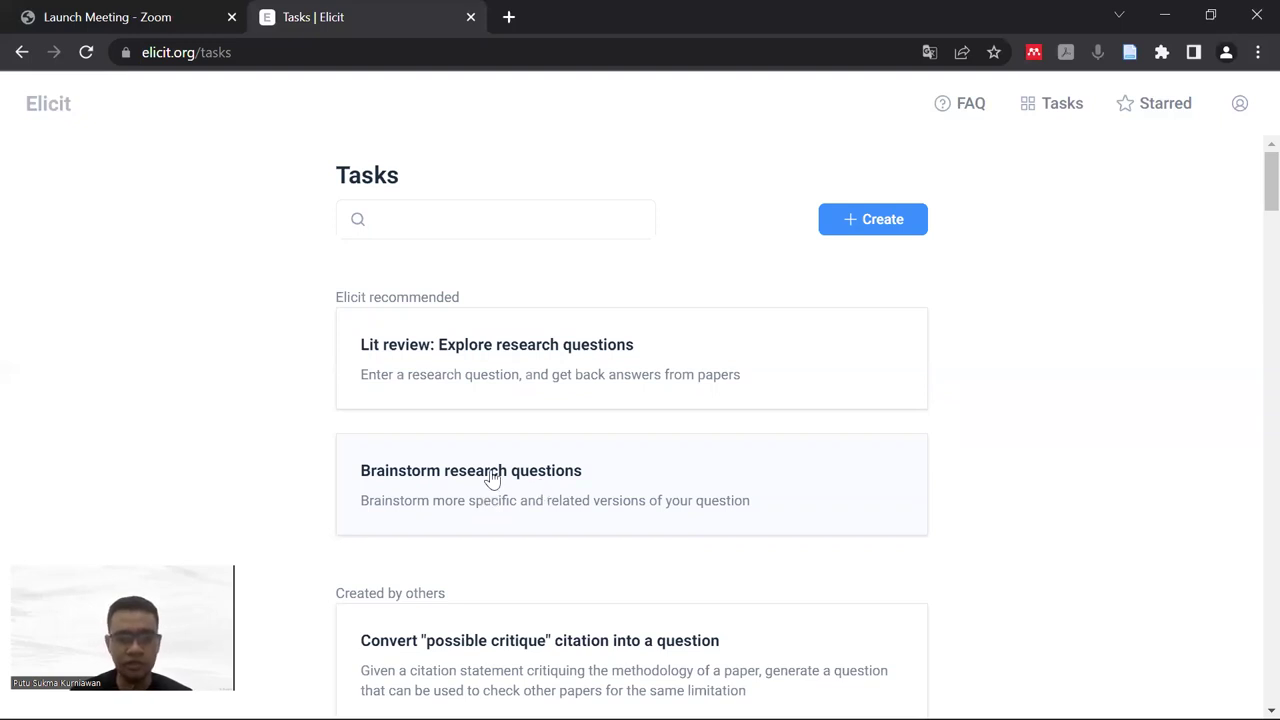
{"action": "scroll", "coordinate": [500, 470], "scroll_direction": "down", "scroll_amount": 2}
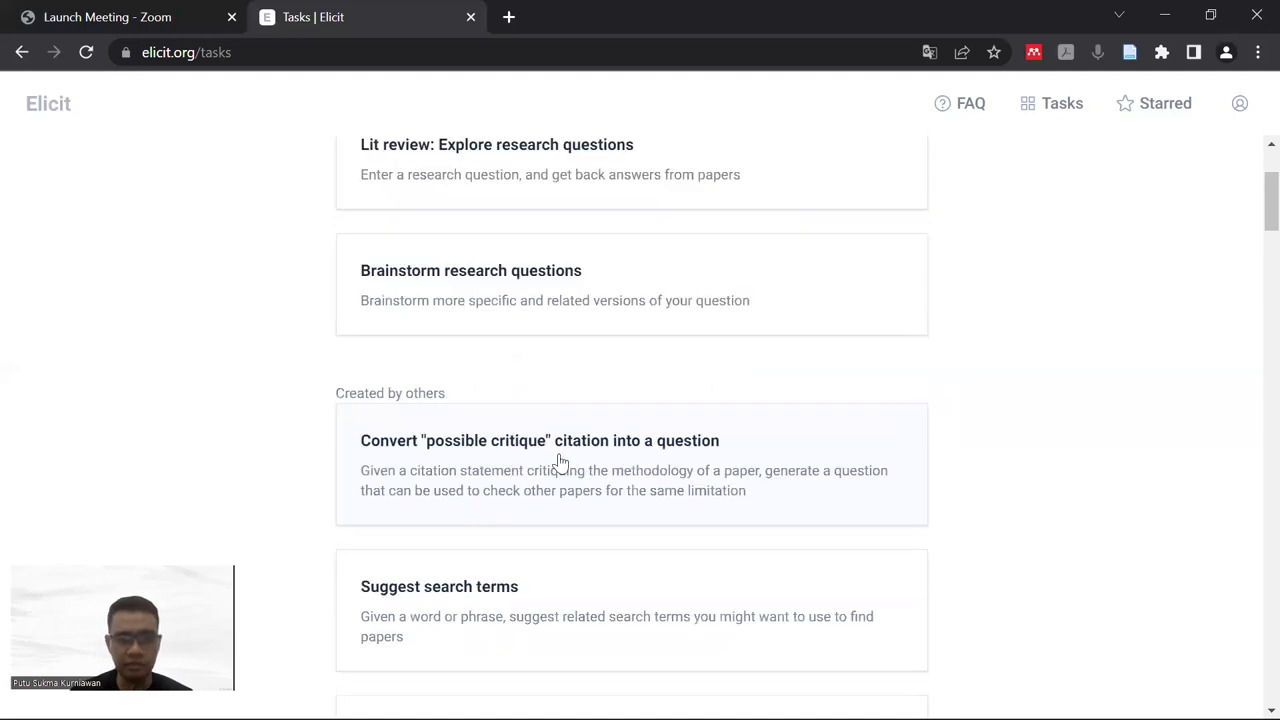
{"action": "scroll", "coordinate": [561, 462], "scroll_direction": "down", "scroll_amount": 5}
{"action": "scroll", "coordinate": [561, 462], "scroll_direction": "down", "scroll_amount": 4}
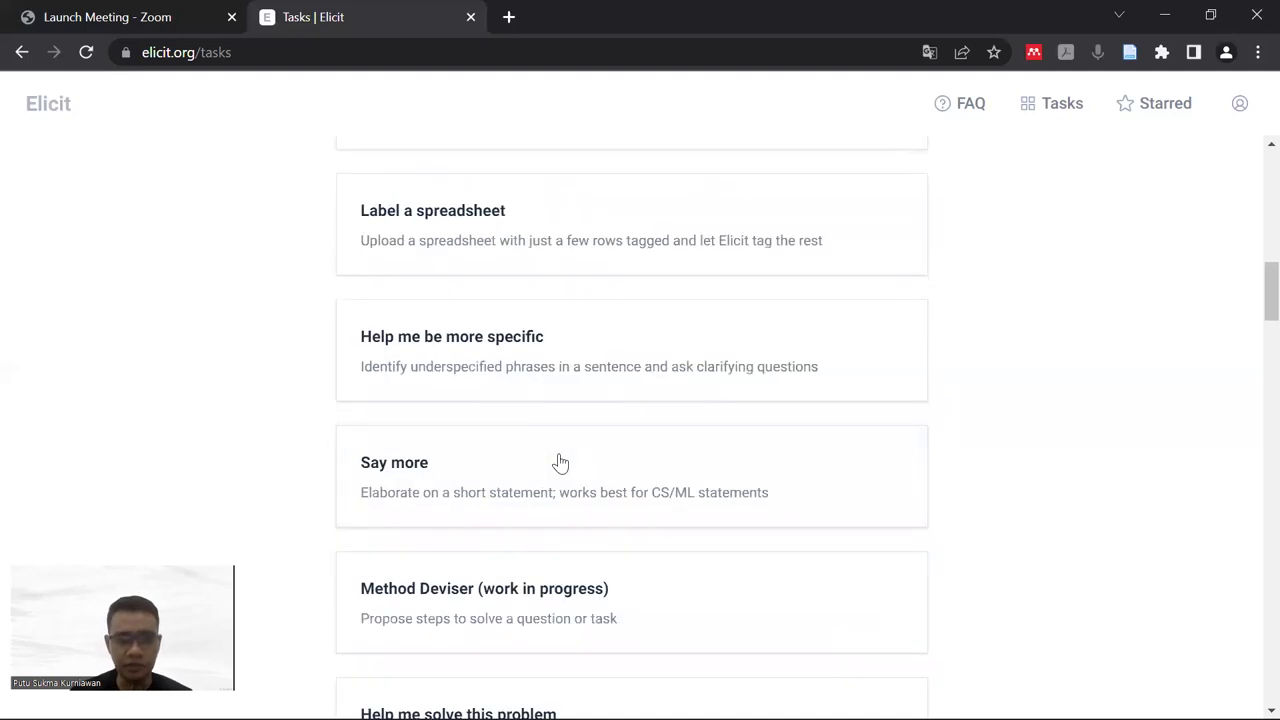
{"action": "scroll", "coordinate": [561, 462], "scroll_direction": "down", "scroll_amount": 3}
{"action": "scroll", "coordinate": [561, 462], "scroll_direction": "down", "scroll_amount": 2}
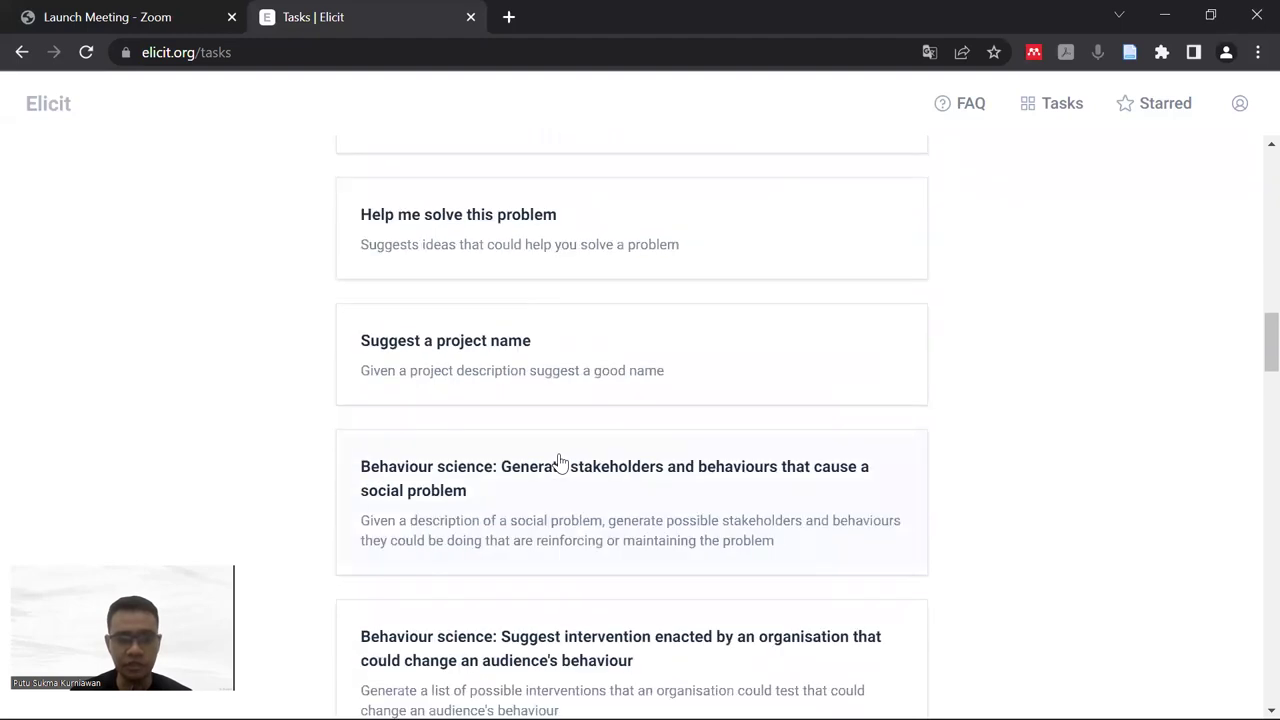
{"action": "scroll", "coordinate": [561, 462], "scroll_direction": "down", "scroll_amount": 6}
{"action": "scroll", "coordinate": [561, 462], "scroll_direction": "down", "scroll_amount": 3}
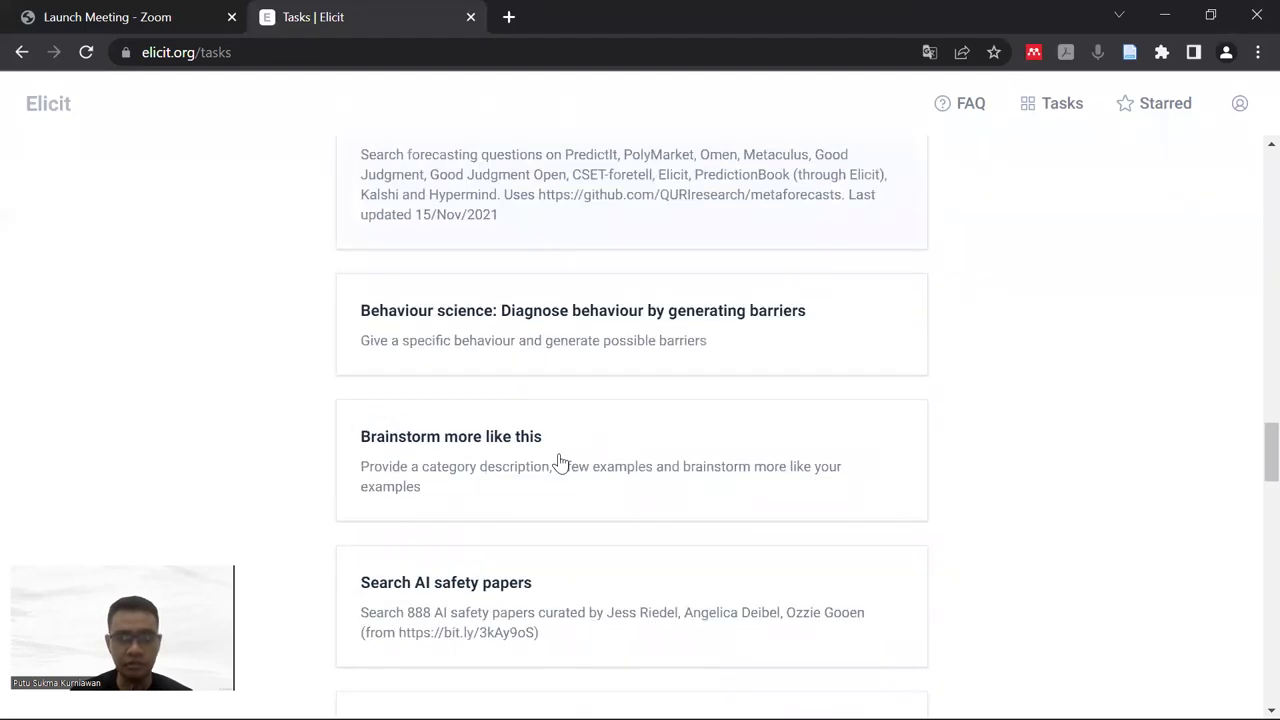
{"action": "scroll", "coordinate": [561, 462], "scroll_direction": "up", "scroll_amount": 5}
{"action": "scroll", "coordinate": [561, 462], "scroll_direction": "up", "scroll_amount": 6}
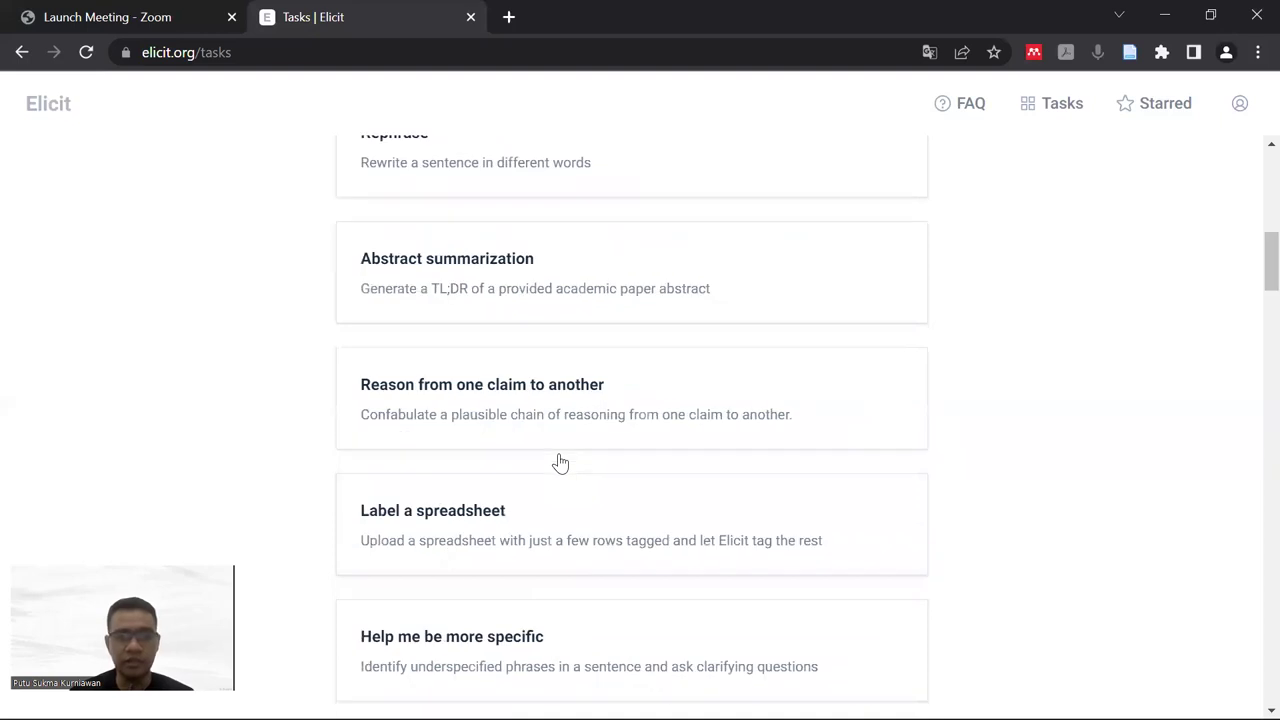
{"action": "scroll", "coordinate": [561, 462], "scroll_direction": "up", "scroll_amount": 8}
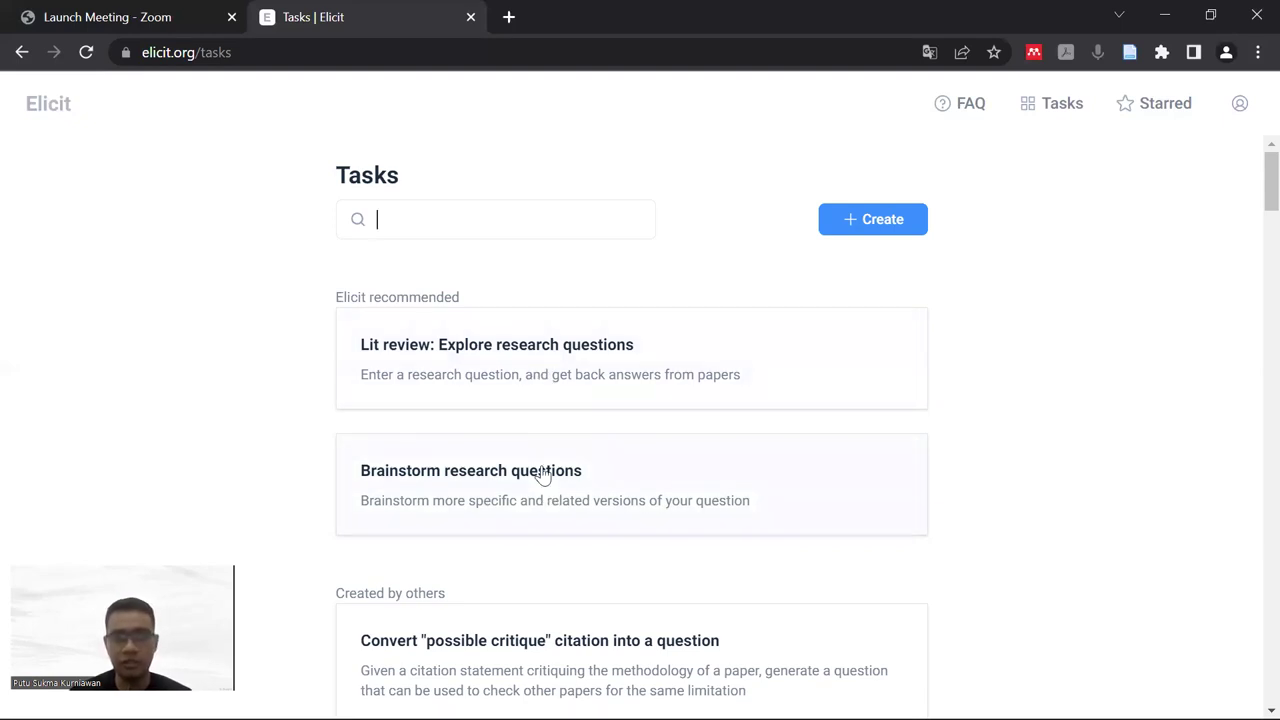
Step: Return to the home page and inspect the option to upload papers and the description above the question field
{"action": "left_click", "coordinate": [40, 117]}
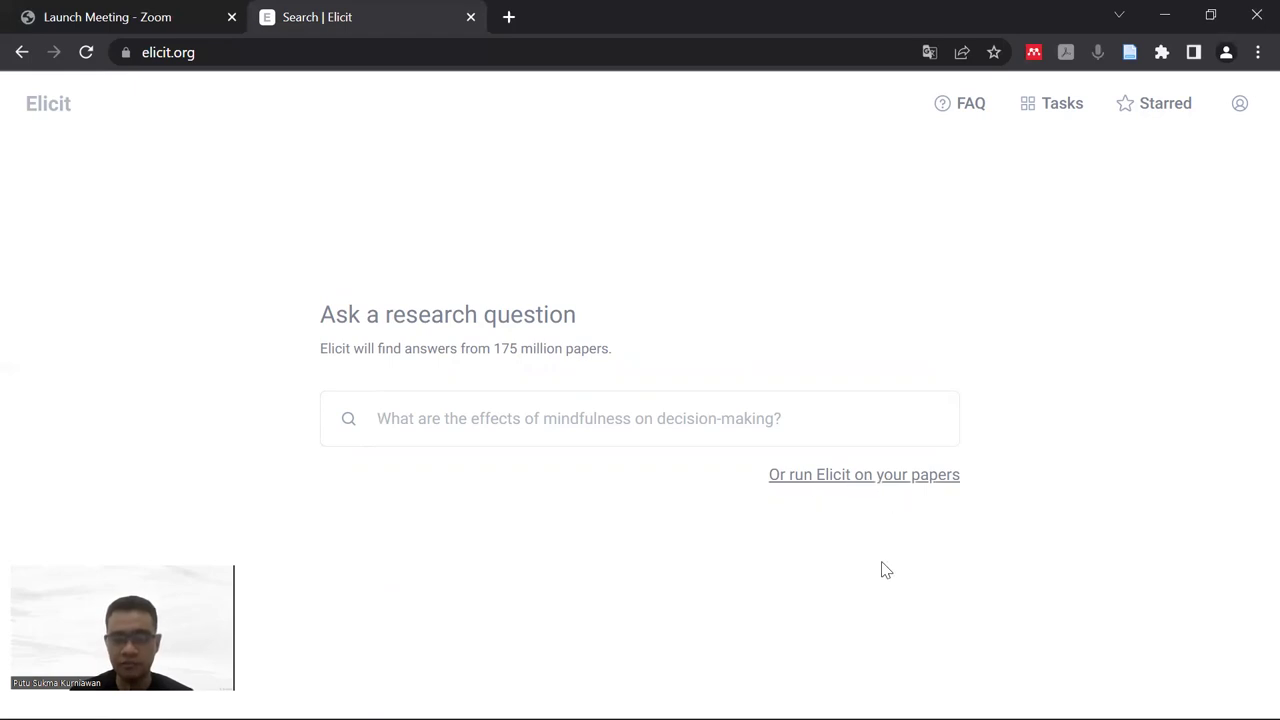
{"action": "left_click", "coordinate": [894, 476]}
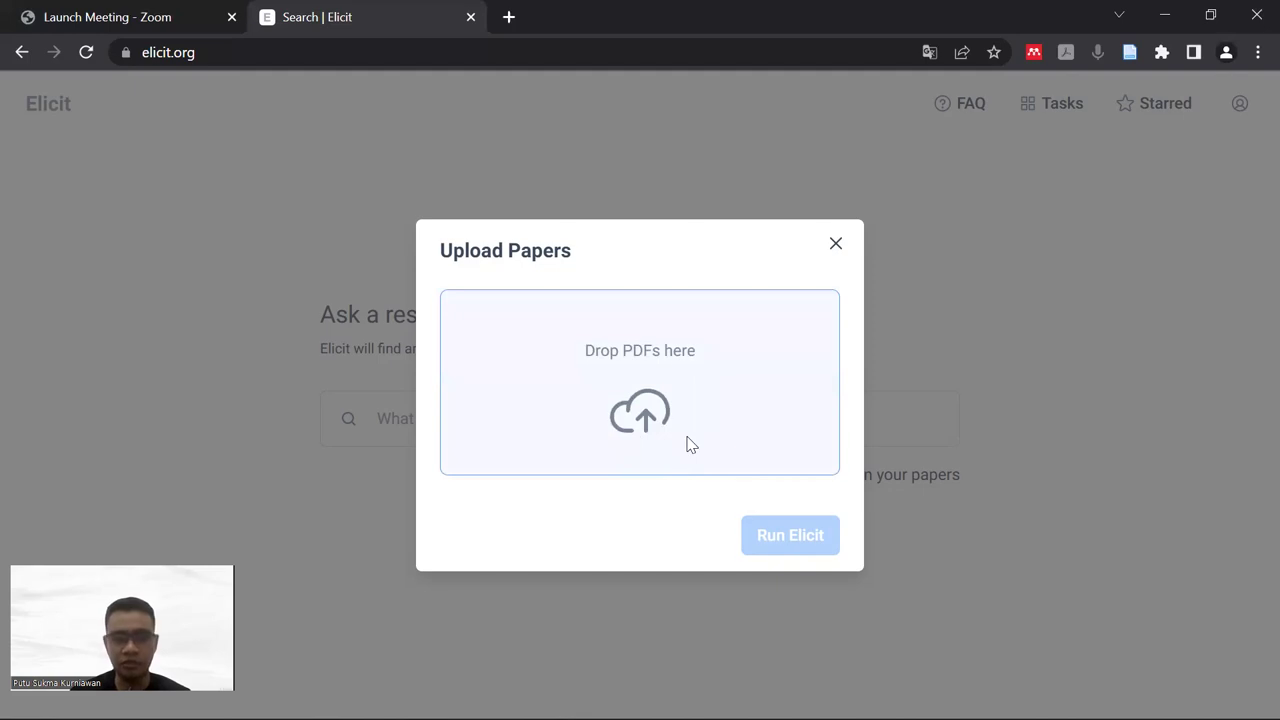
{"action": "left_click", "coordinate": [837, 245]}
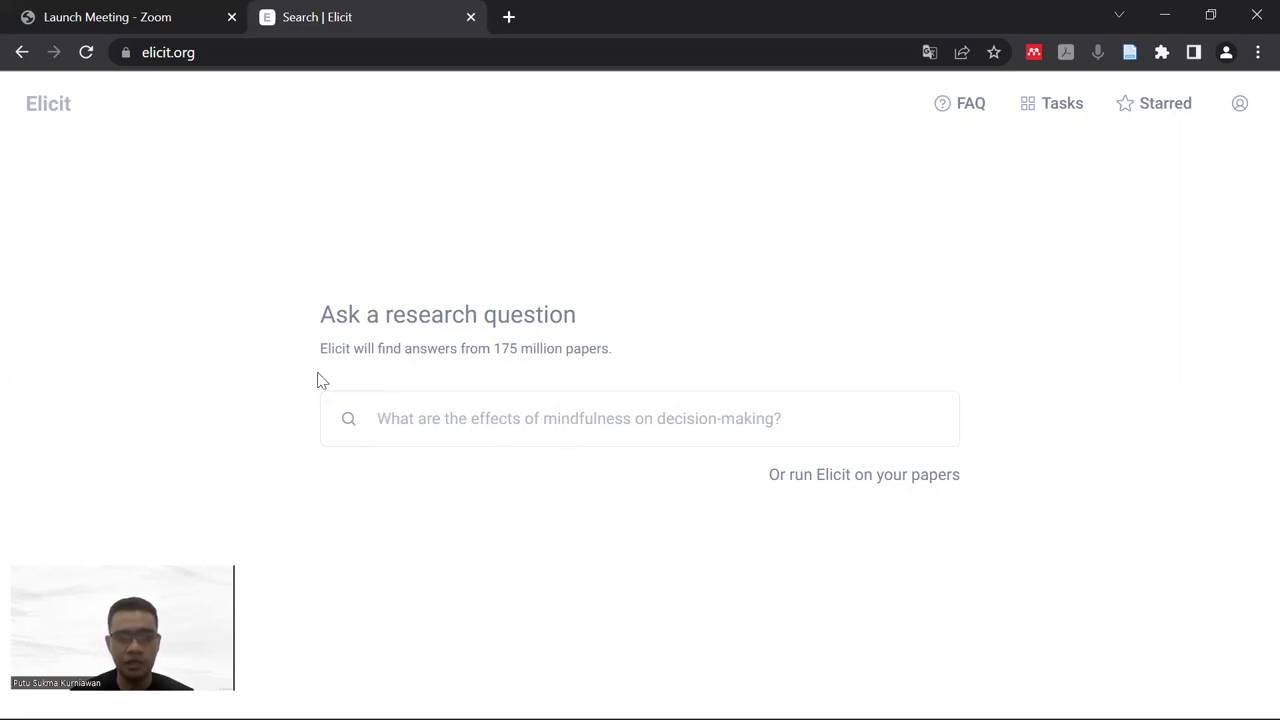
{"action": "left_click_drag", "start_coordinate": [320, 349], "coordinate": [660, 371]}
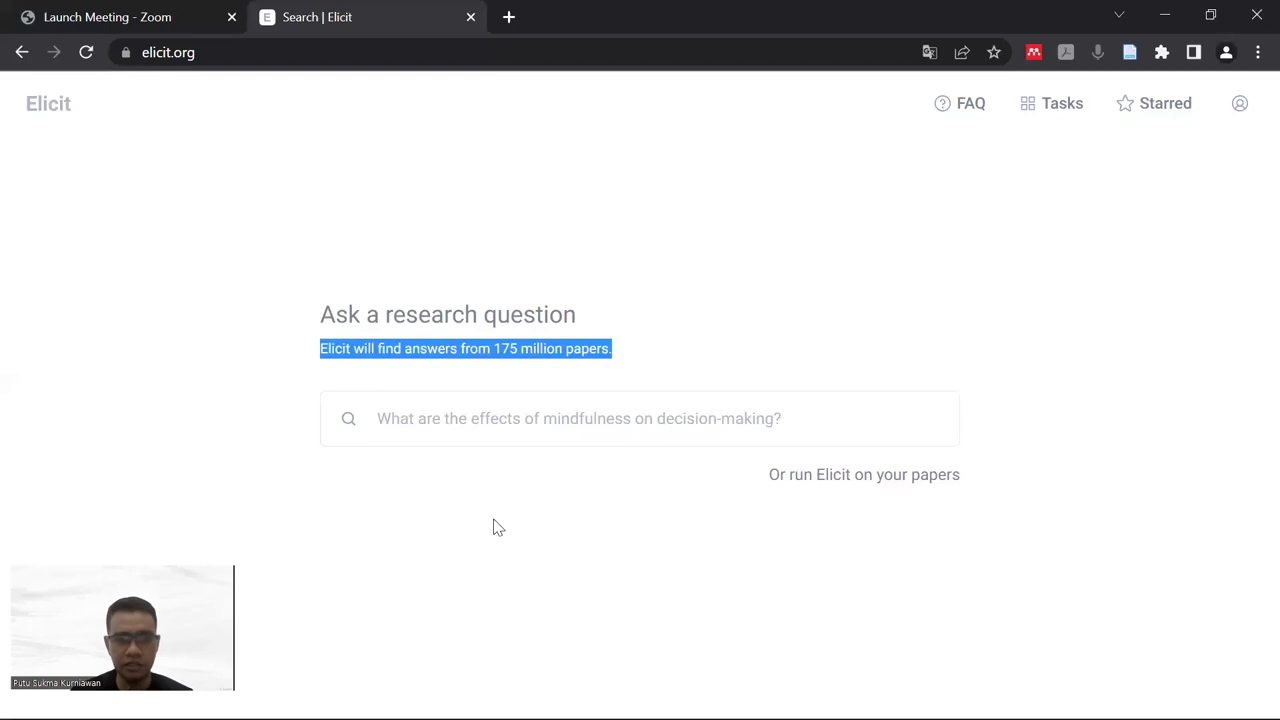
{"action": "left_click", "coordinate": [381, 456]}
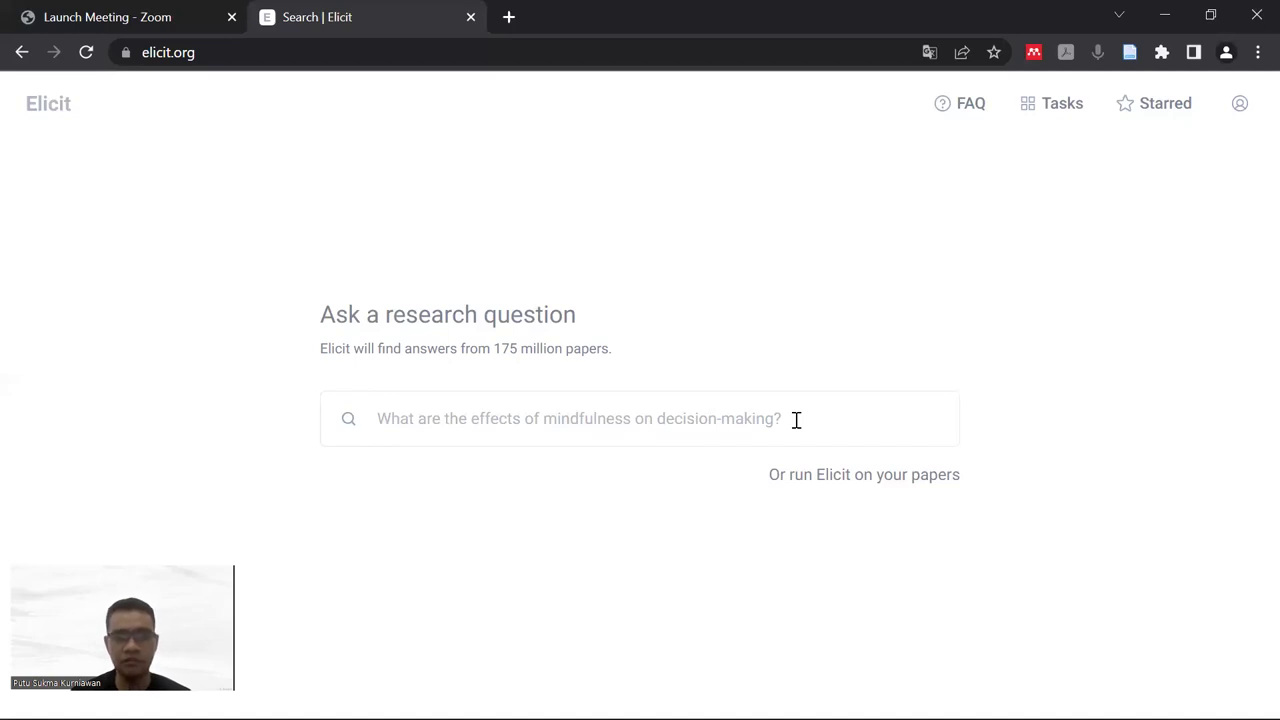
Step: Search for "sustainability accounting" and look through the list of papers found
{"action": "left_click", "coordinate": [468, 414]}
{"action": "type", "text": "sustainability acco"}
{"action": "type", "text": "unting"}
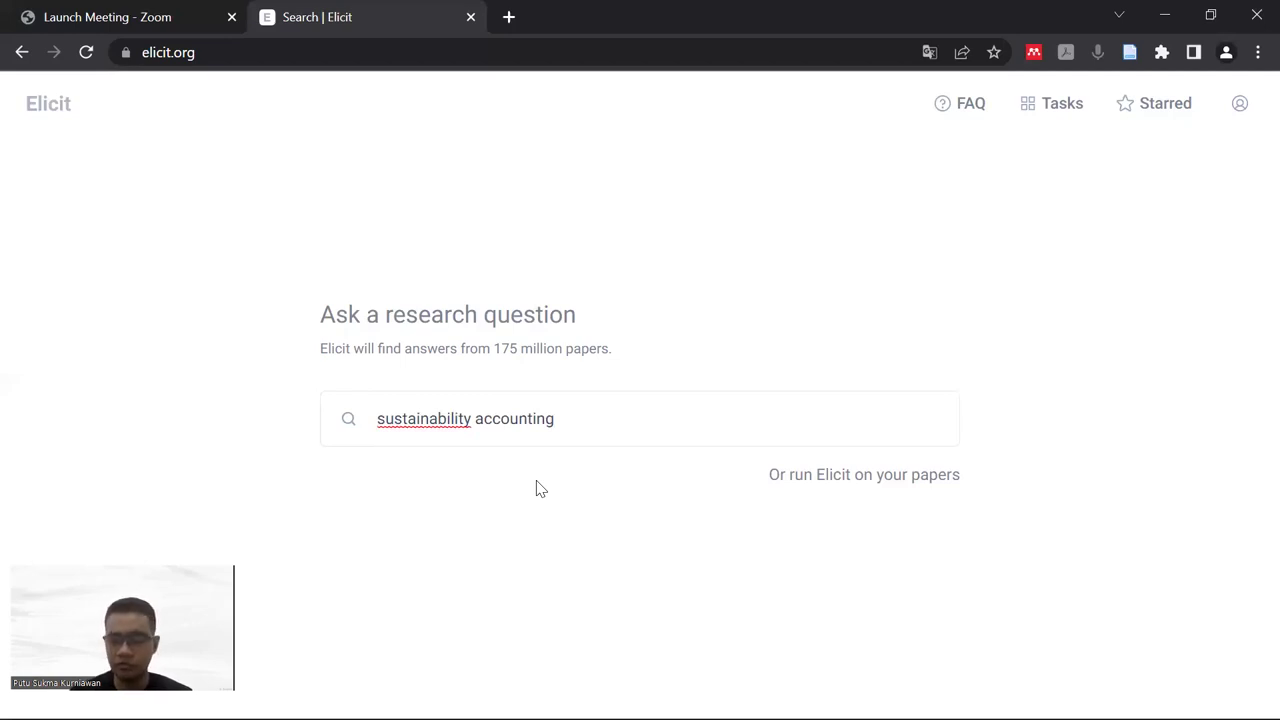
{"action": "key", "text": "Return"}
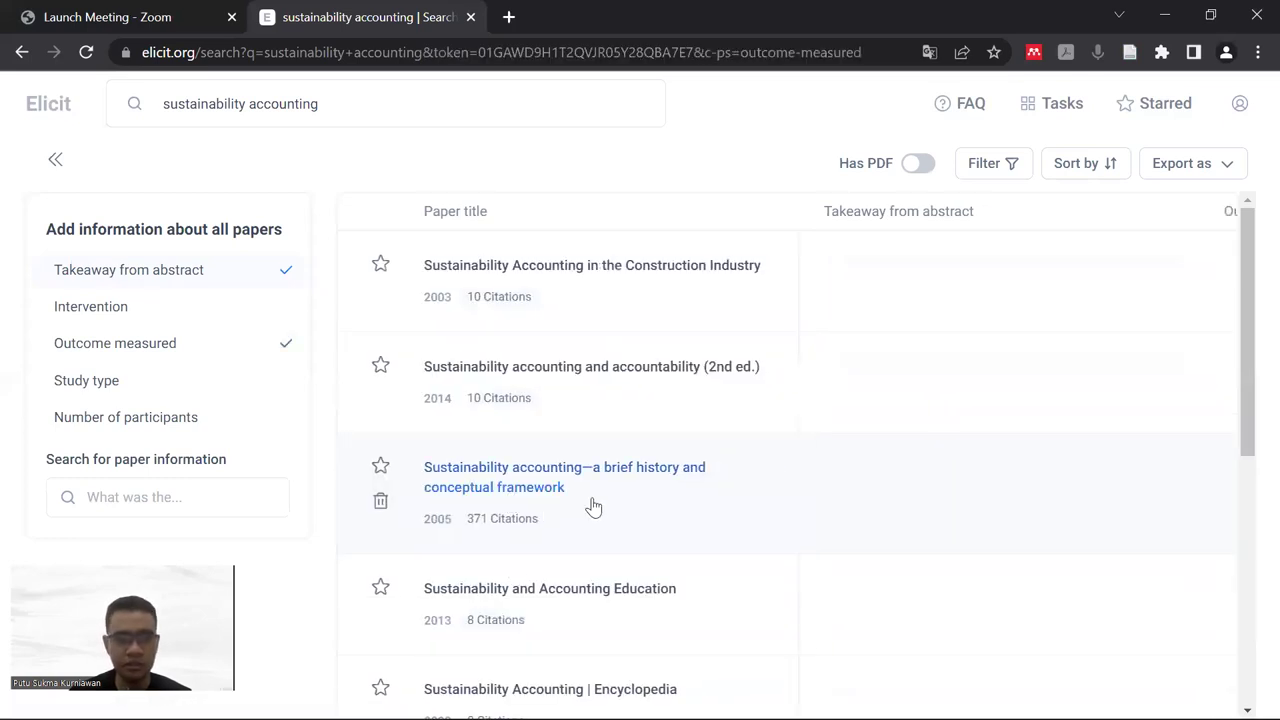
{"action": "scroll", "coordinate": [593, 507], "scroll_direction": "down", "scroll_amount": 3}
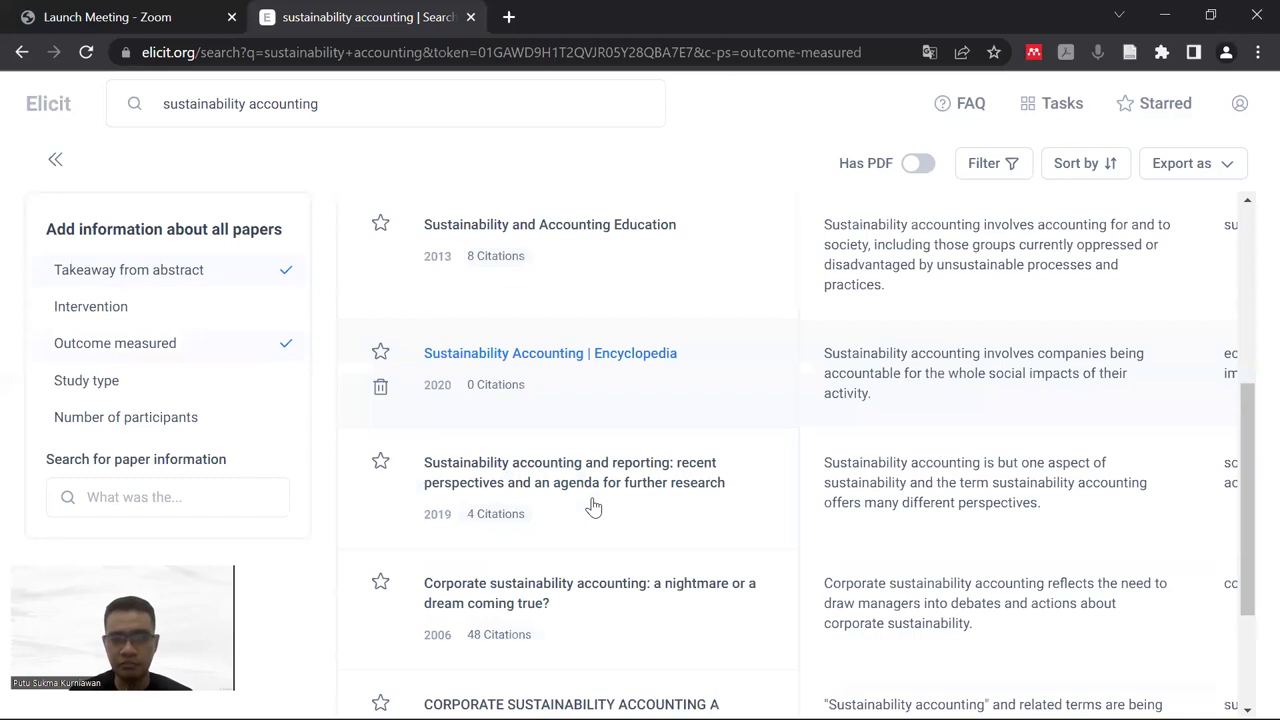
{"action": "scroll", "coordinate": [593, 507], "scroll_direction": "down", "scroll_amount": 2}
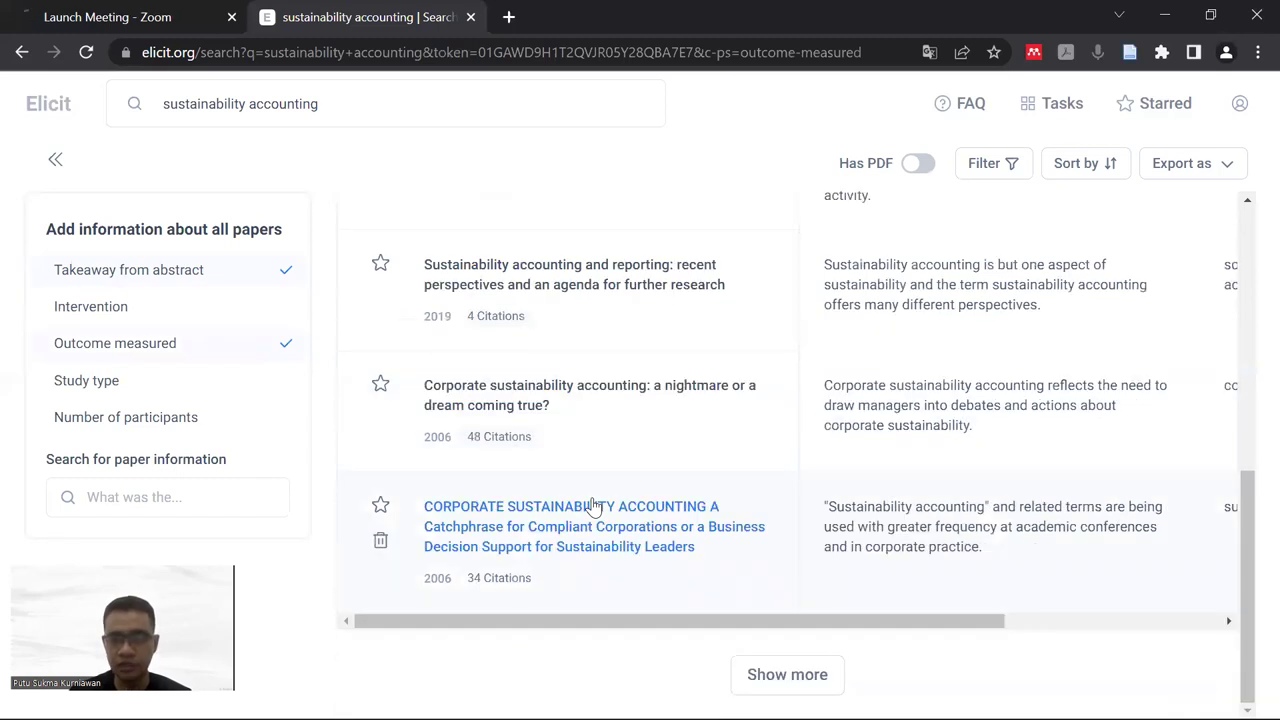
{"action": "scroll", "coordinate": [593, 507], "scroll_direction": "up", "scroll_amount": 4}
{"action": "scroll", "coordinate": [593, 507], "scroll_direction": "up", "scroll_amount": 1}
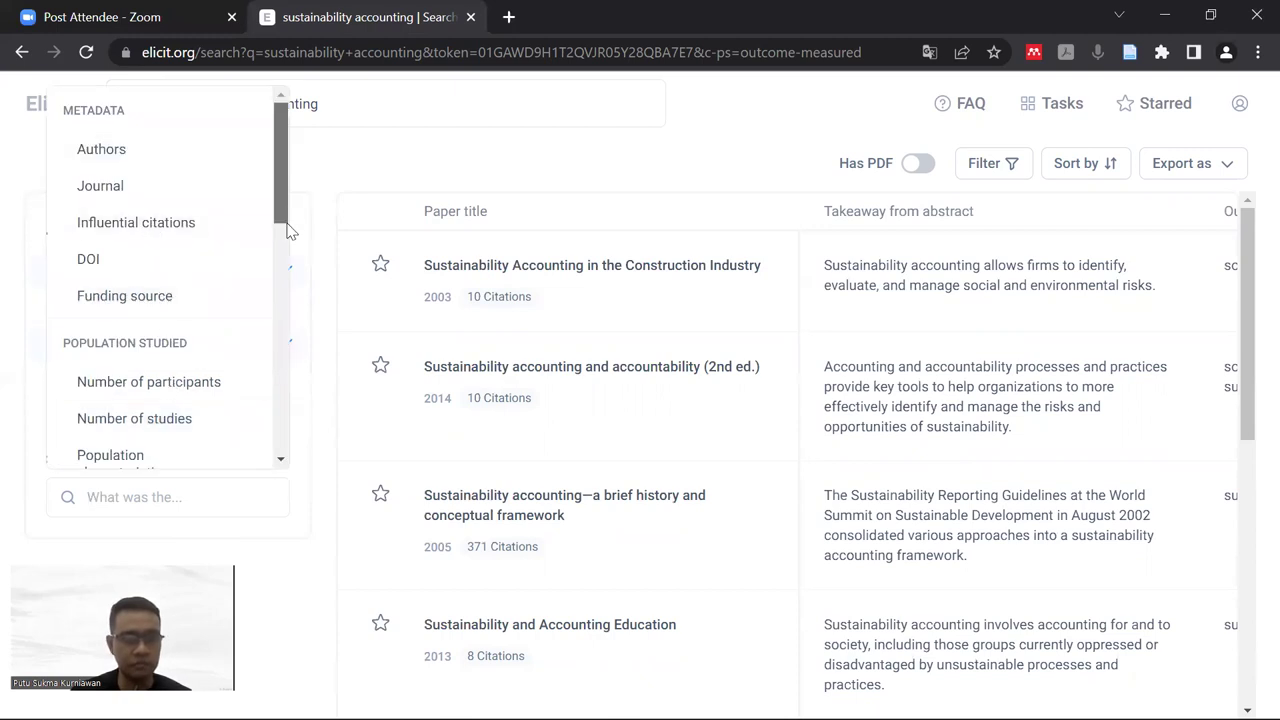
Step: Examine the available paper information options, from Metadata through Population, Intervention and Result to Methodology
{"action": "left_click_drag", "start_coordinate": [284, 220], "coordinate": [288, 273]}
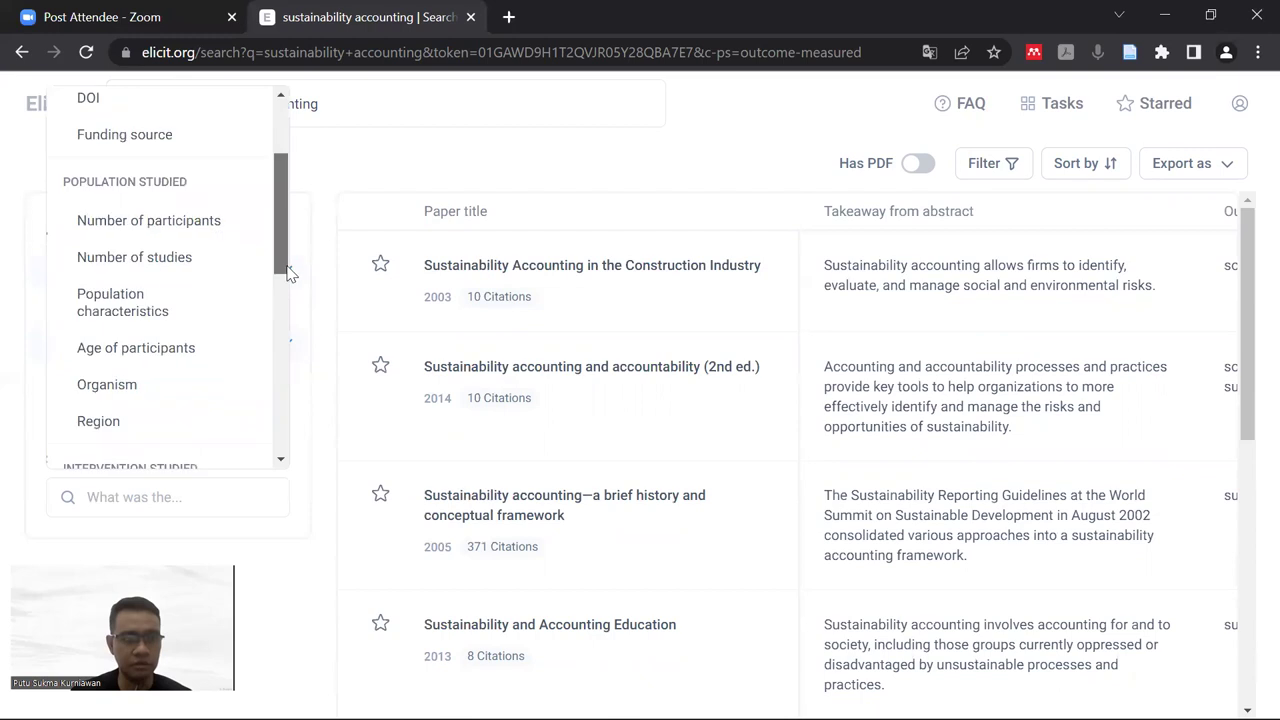
{"action": "left_click", "coordinate": [150, 493]}
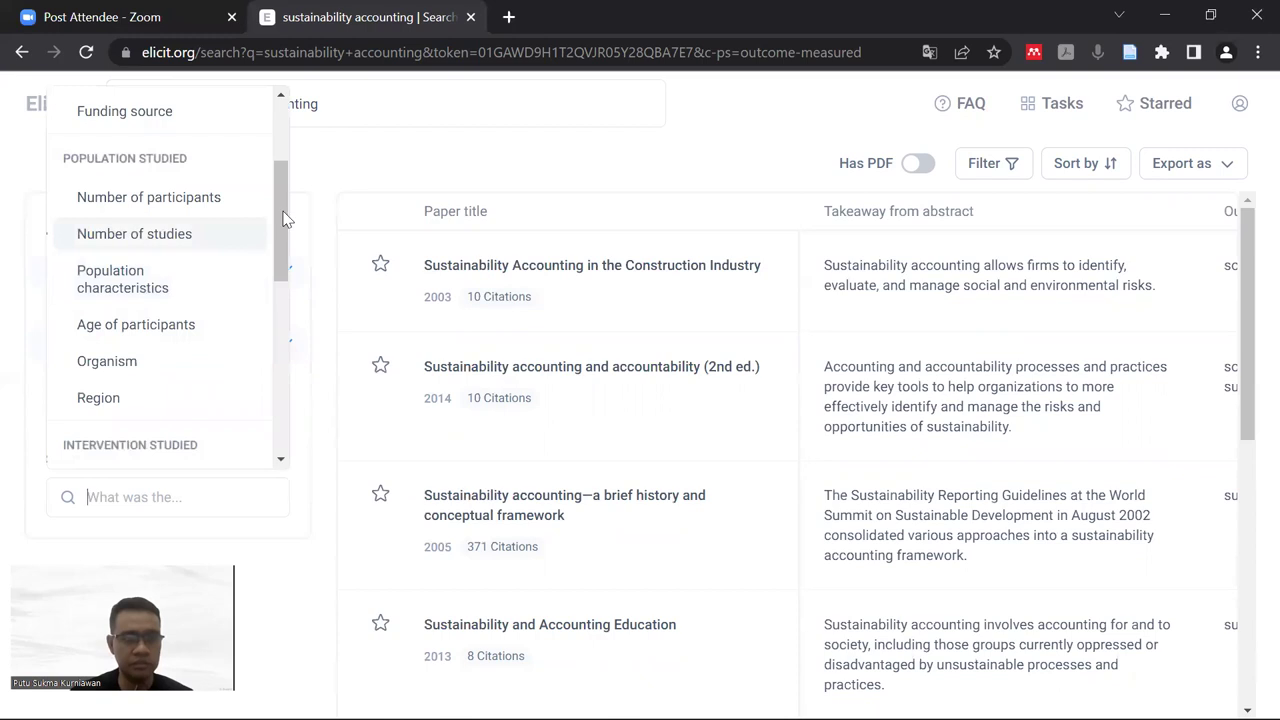
{"action": "left_click_drag", "start_coordinate": [283, 232], "coordinate": [278, 285]}
{"action": "scroll", "coordinate": [270, 306], "scroll_direction": "down", "scroll_amount": 2}
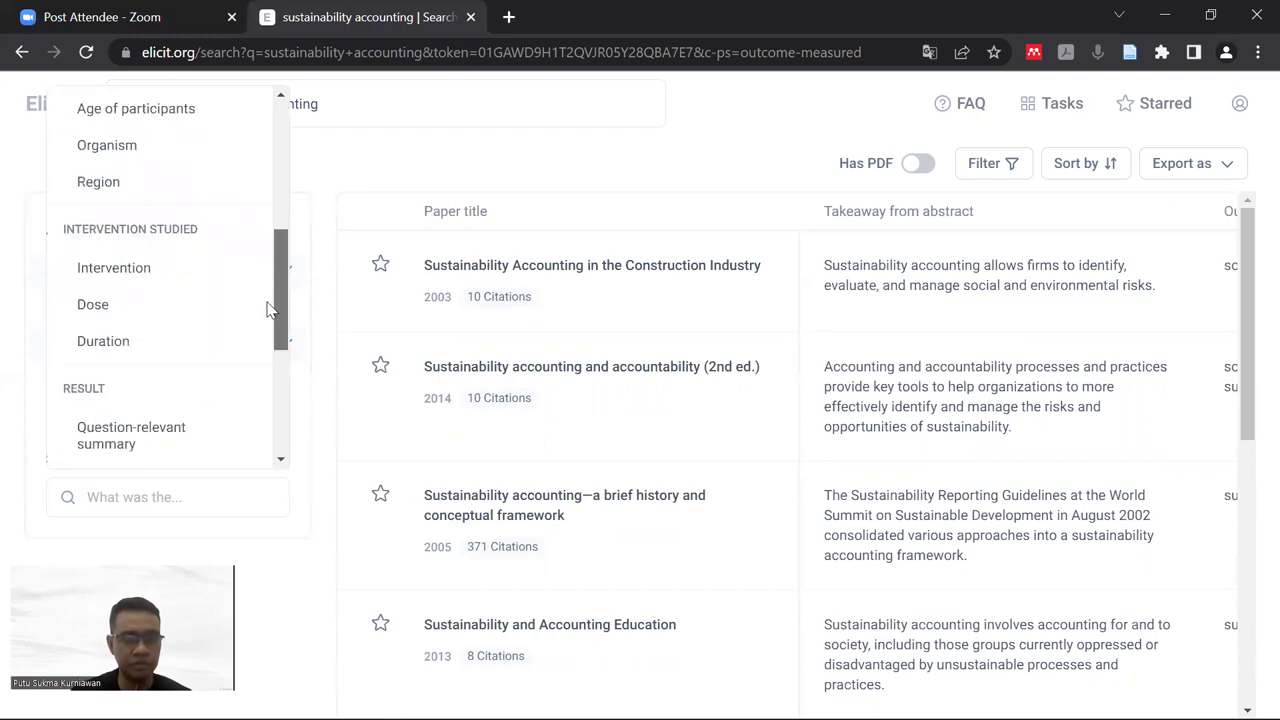
{"action": "left_click", "coordinate": [188, 313]}
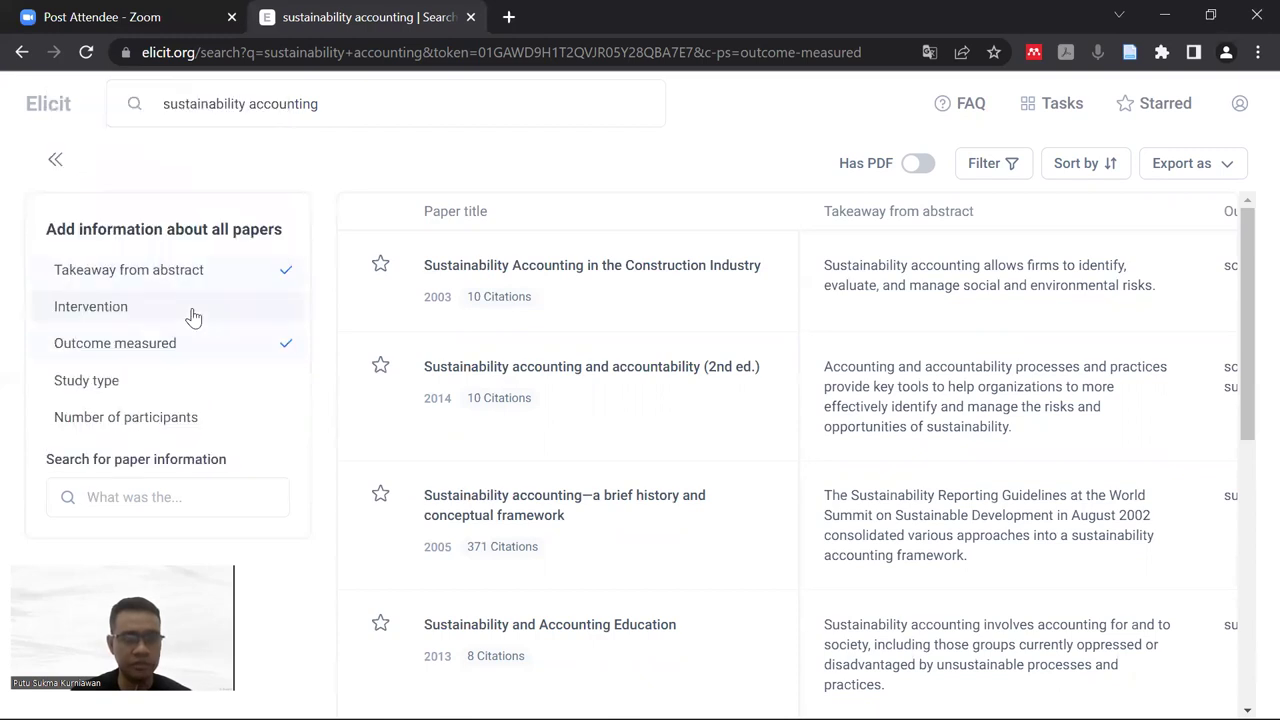
{"action": "left_click", "coordinate": [281, 335]}
{"action": "scroll", "coordinate": [278, 353], "scroll_direction": "down", "scroll_amount": 2}
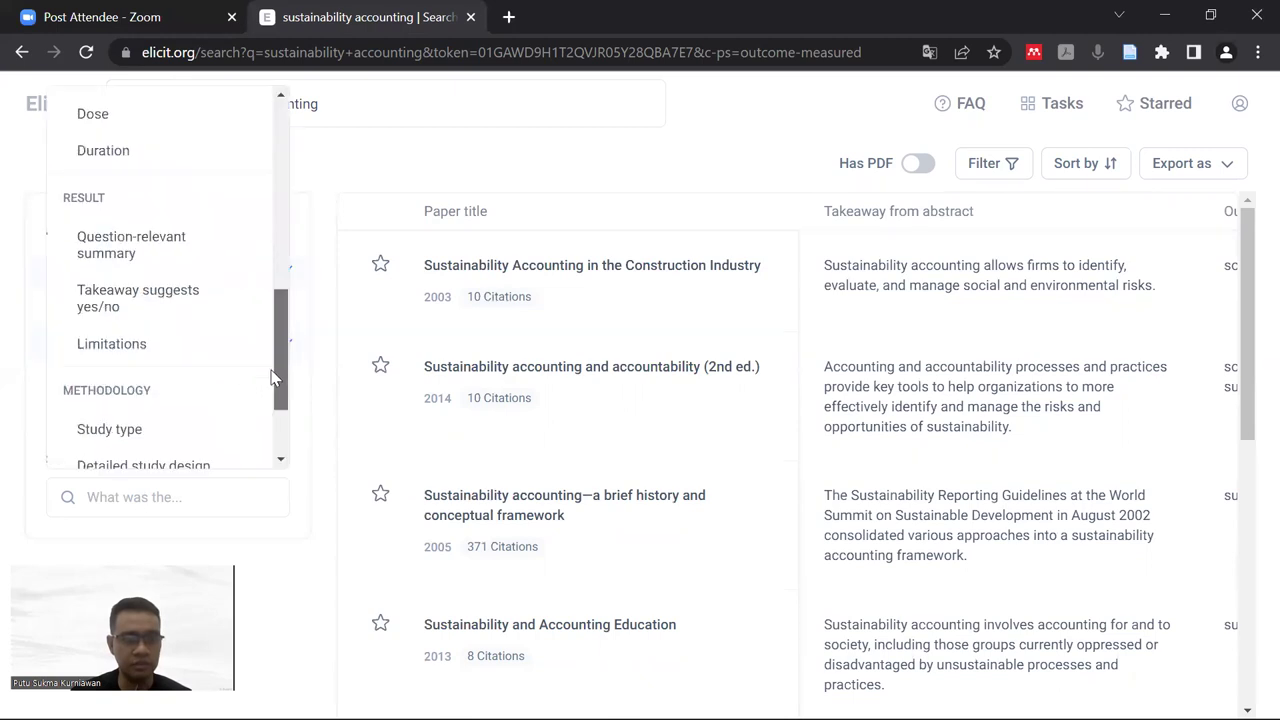
{"action": "scroll", "coordinate": [271, 397], "scroll_direction": "down", "scroll_amount": 1}
{"action": "scroll", "coordinate": [268, 405], "scroll_direction": "down", "scroll_amount": 2}
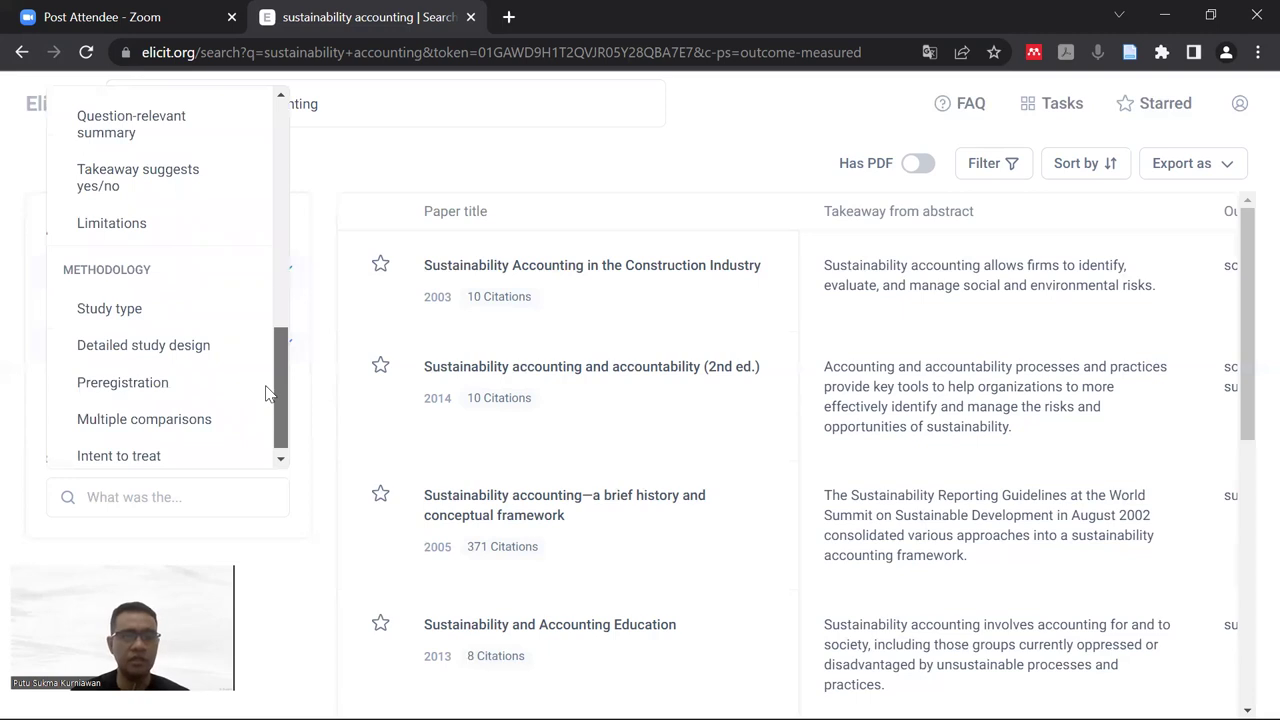
{"action": "scroll", "coordinate": [272, 270], "scroll_direction": "up", "scroll_amount": 9}
{"action": "left_click", "coordinate": [405, 152]}
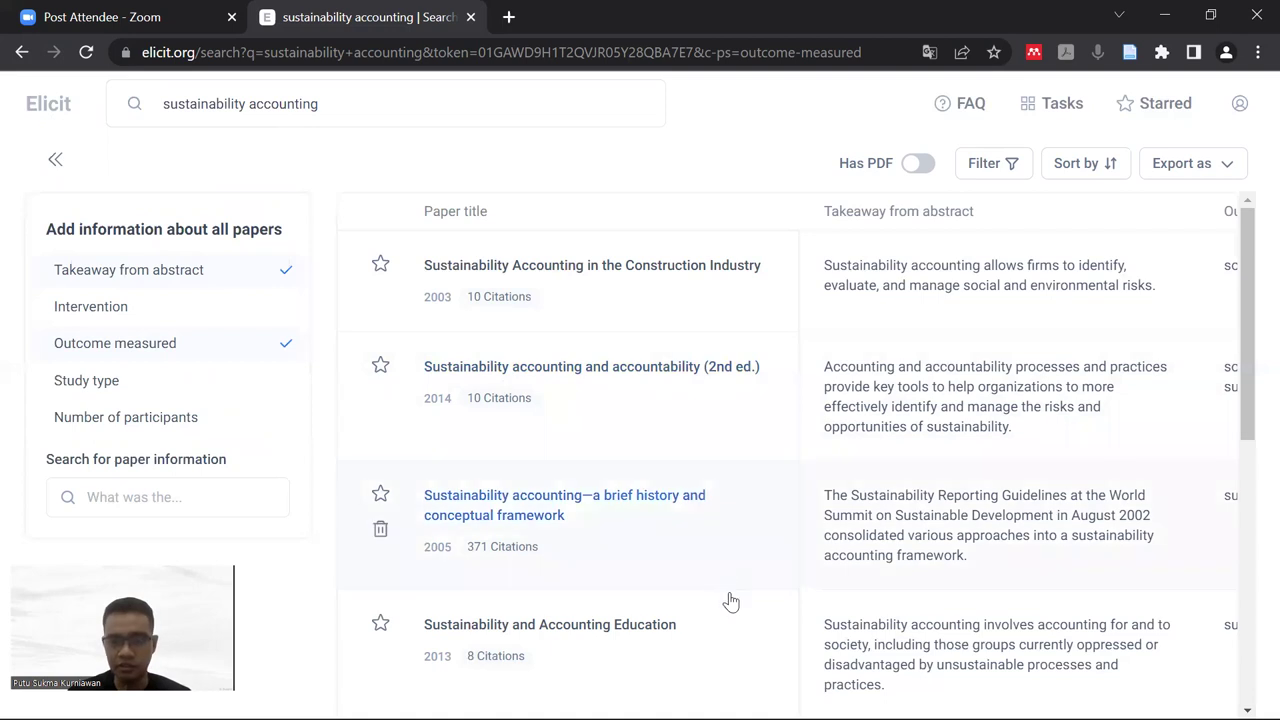
Step: Review the results table, comparing the papers' titles, abstract takeaways and measured outcomes across all rows
{"action": "scroll", "coordinate": [731, 601], "scroll_direction": "down", "scroll_amount": 4}
{"action": "scroll", "coordinate": [757, 629], "scroll_direction": "down", "scroll_amount": 2}
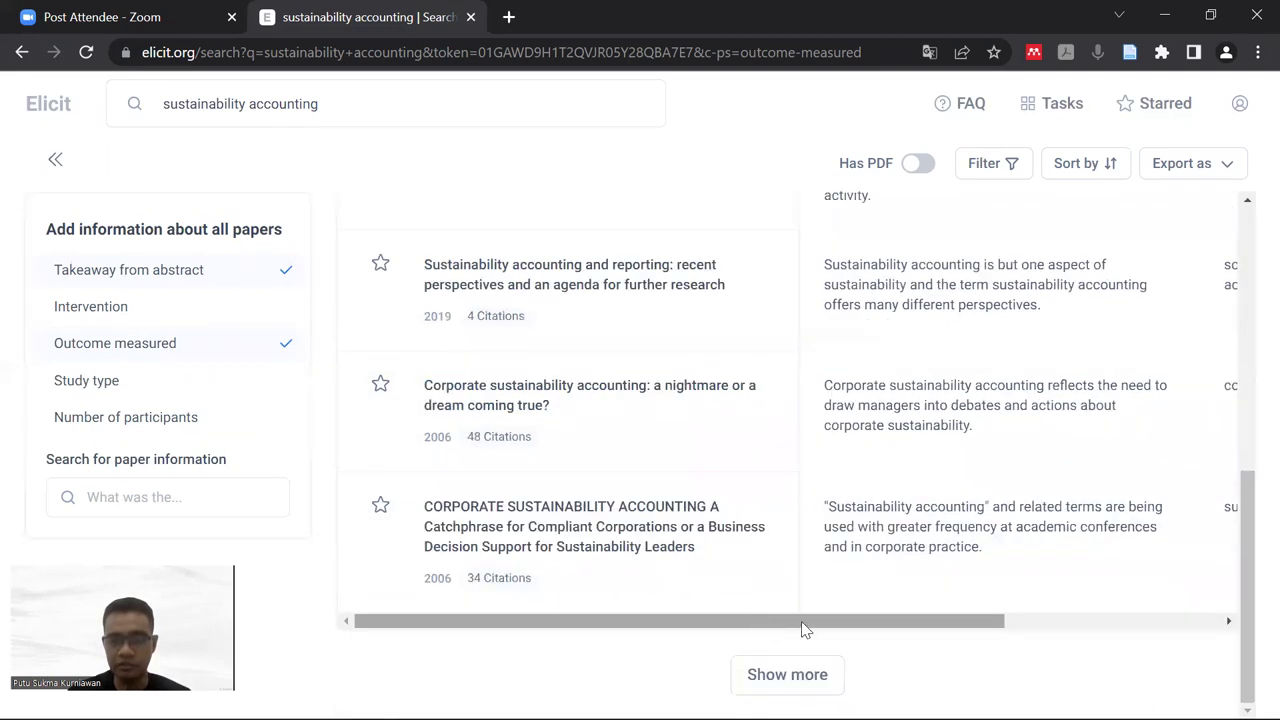
{"action": "left_click_drag", "start_coordinate": [805, 628], "coordinate": [857, 623]}
{"action": "scroll", "coordinate": [750, 607], "scroll_direction": "up", "scroll_amount": 5}
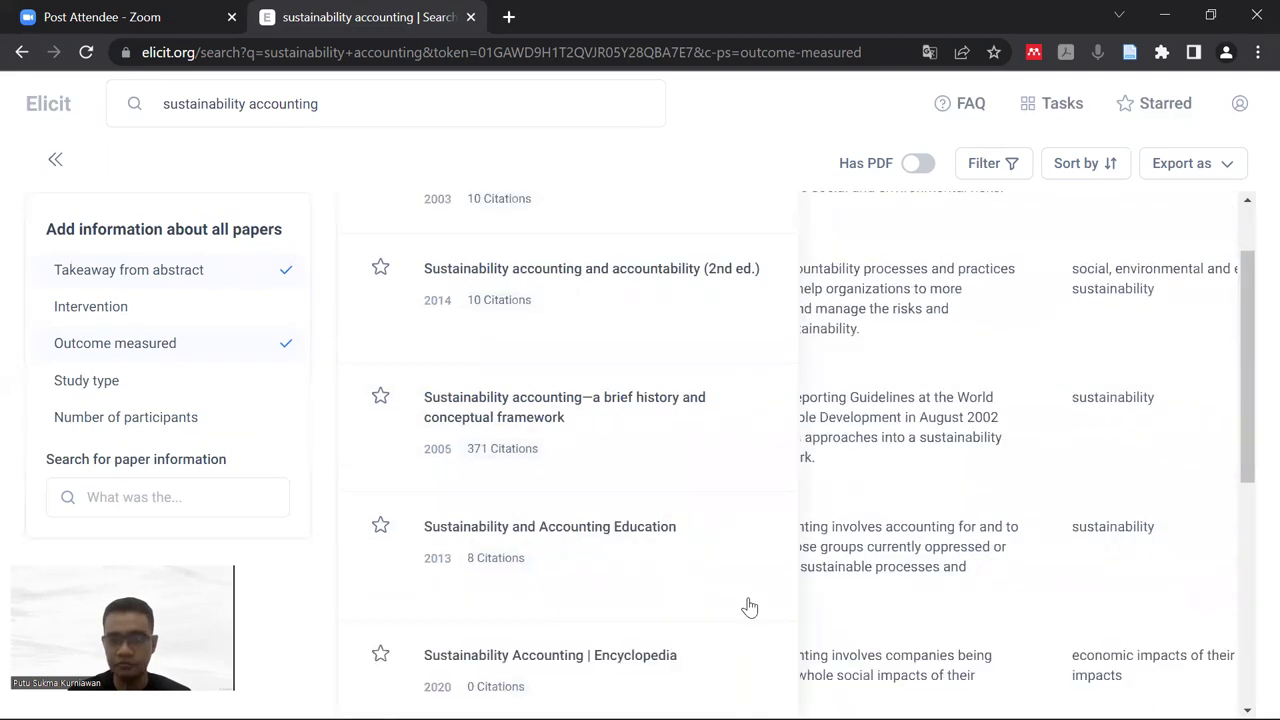
{"action": "scroll", "coordinate": [903, 611], "scroll_direction": "up", "scroll_amount": 1}
{"action": "scroll", "coordinate": [903, 617], "scroll_direction": "down", "scroll_amount": 4}
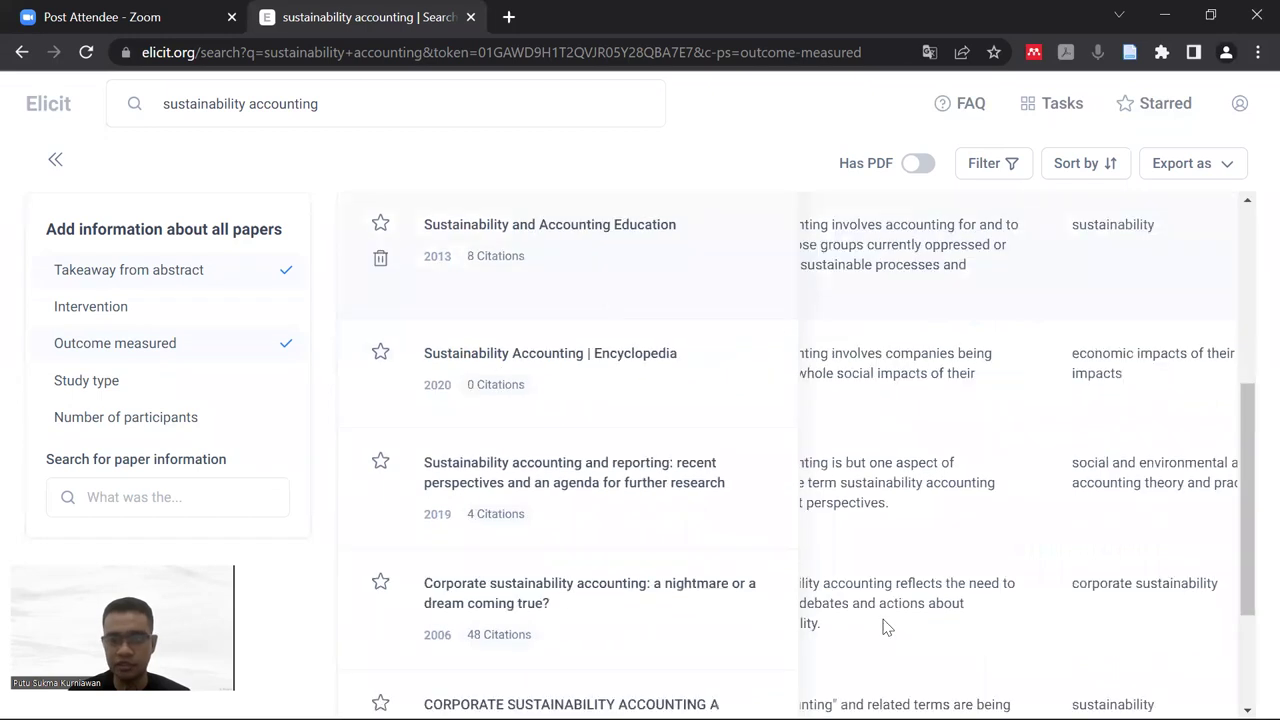
{"action": "scroll", "coordinate": [850, 632], "scroll_direction": "down", "scroll_amount": 3}
{"action": "scroll", "coordinate": [789, 562], "scroll_direction": "up", "scroll_amount": 8}
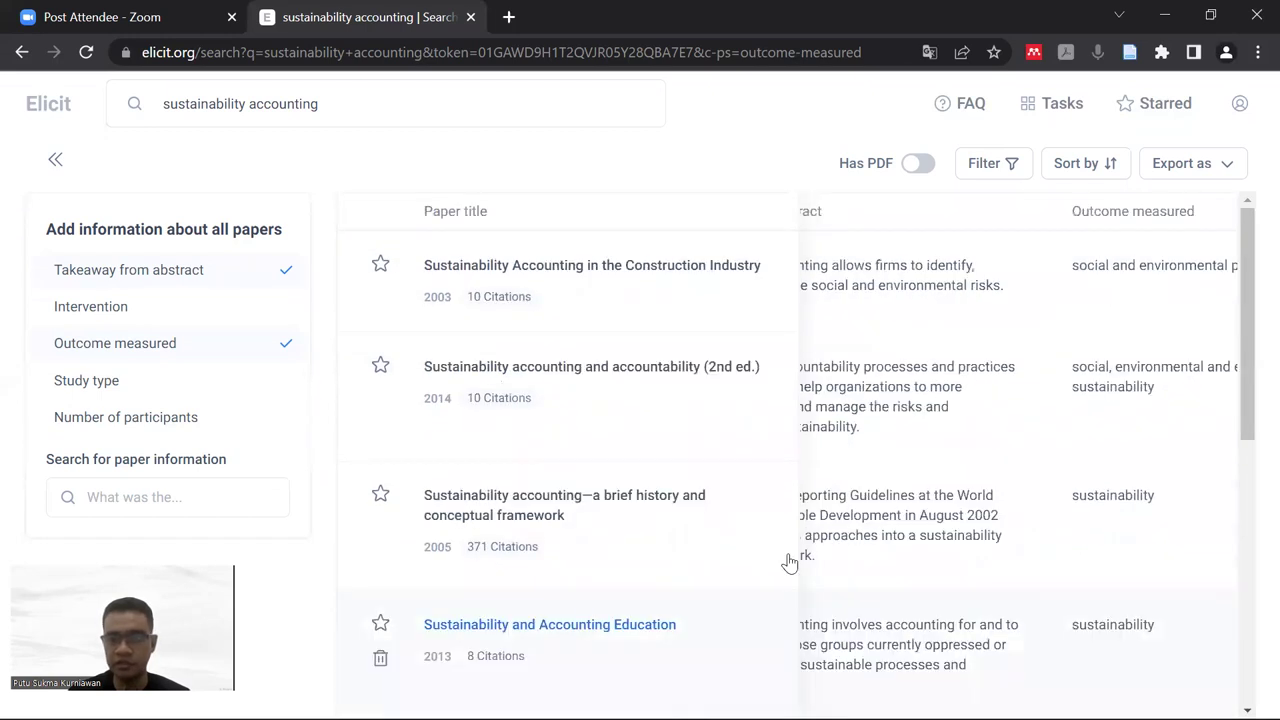
{"action": "scroll", "coordinate": [789, 562], "scroll_direction": "down", "scroll_amount": 1}
{"action": "scroll", "coordinate": [789, 562], "scroll_direction": "down", "scroll_amount": 3}
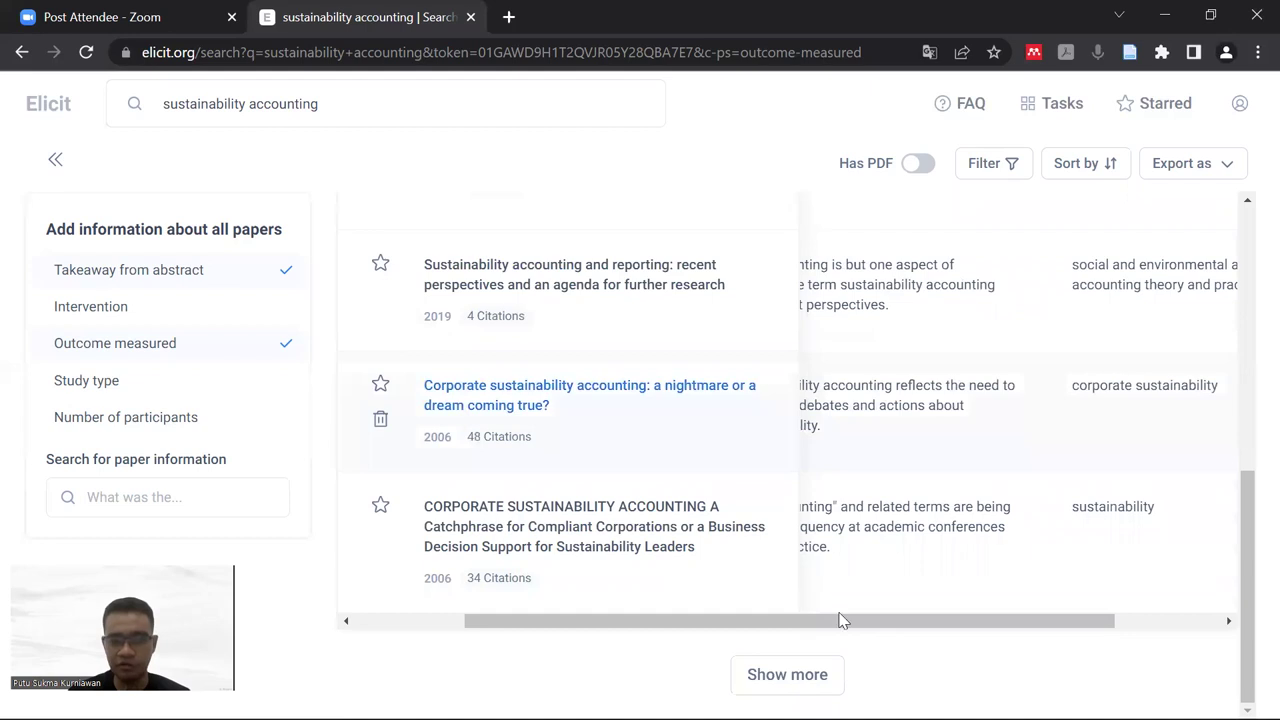
{"action": "scroll", "coordinate": [758, 590], "scroll_direction": "left", "scroll_amount": 3}
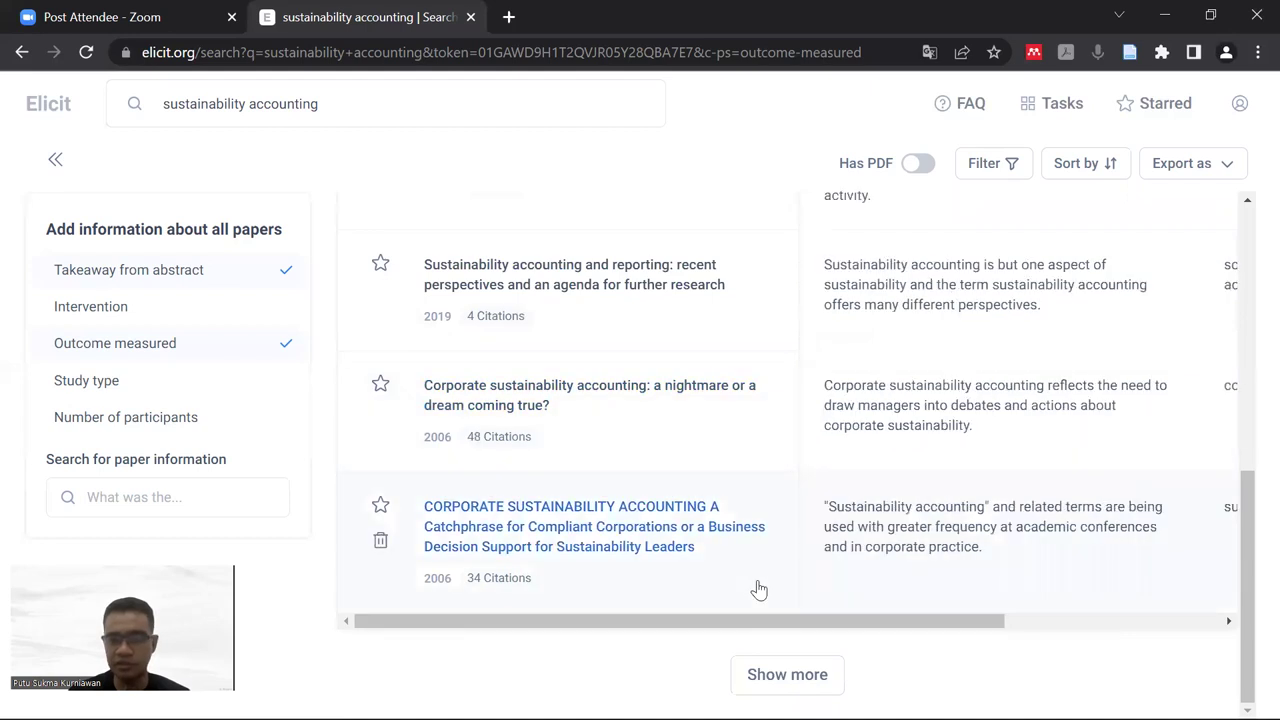
{"action": "scroll", "coordinate": [758, 590], "scroll_direction": "up", "scroll_amount": 5}
{"action": "scroll", "coordinate": [758, 590], "scroll_direction": "up", "scroll_amount": 1}
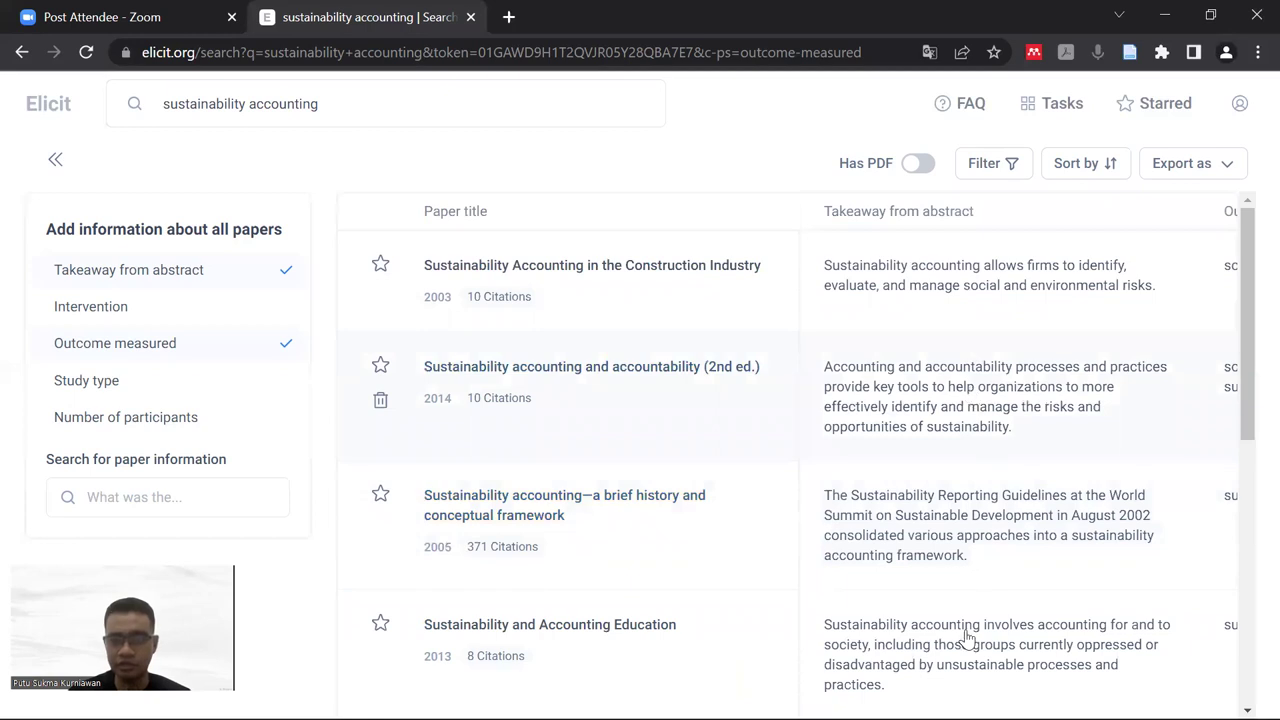
Step: Show the full Outcome measured column for the first papers in the results table
{"action": "scroll", "coordinate": [905, 636], "scroll_direction": "down", "scroll_amount": 10}
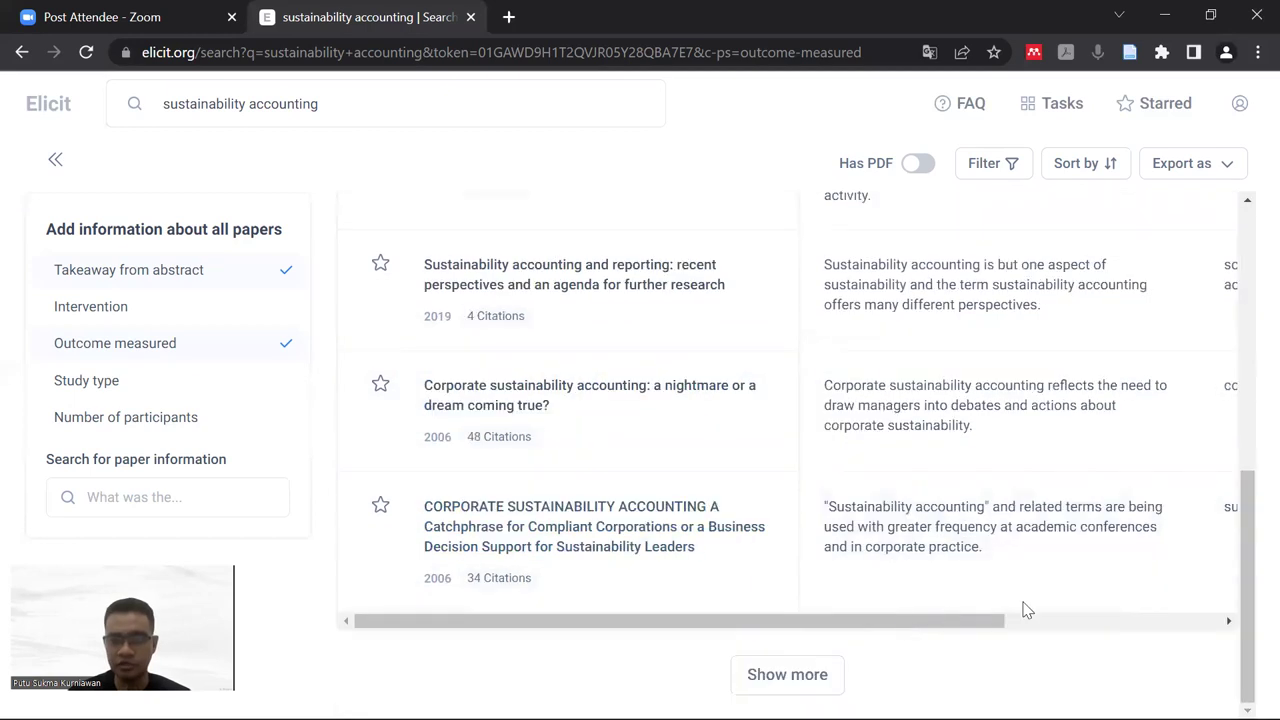
{"action": "scroll", "coordinate": [1023, 606], "scroll_direction": "right", "scroll_amount": 5}
{"action": "scroll", "coordinate": [1043, 540], "scroll_direction": "up", "scroll_amount": 10}
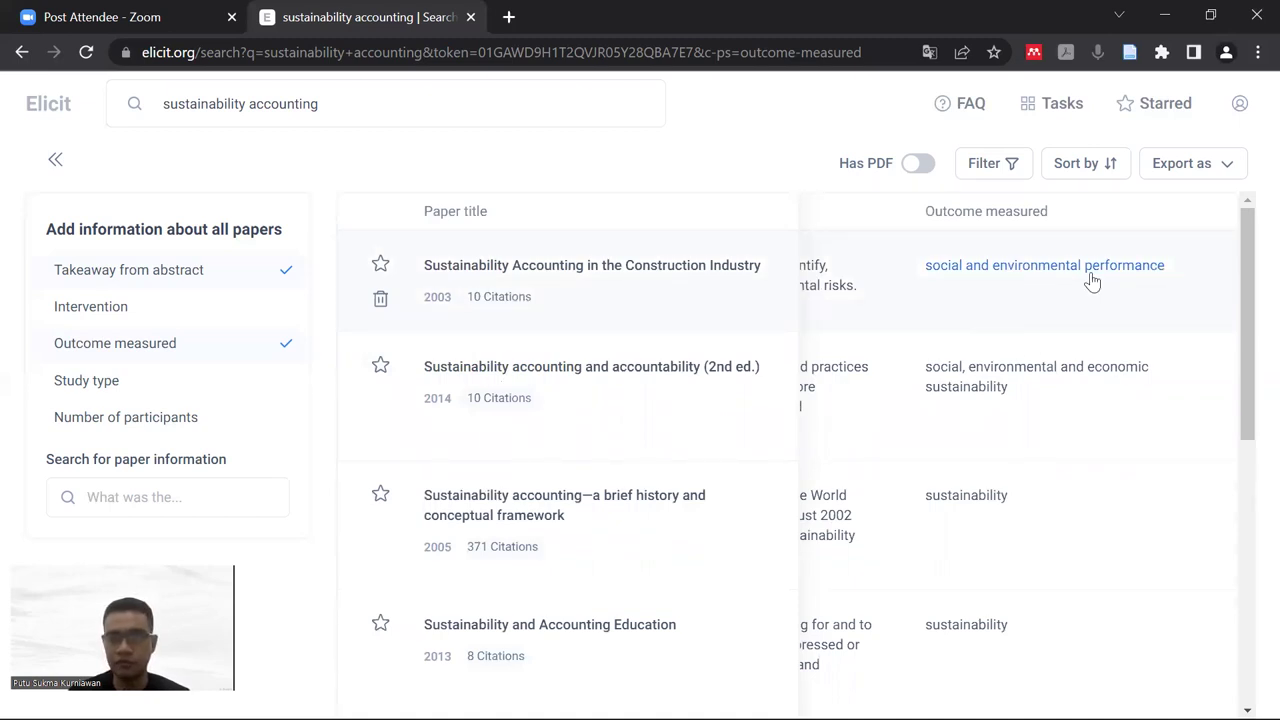
Step: Read through the Outcome measured values of all papers in the results table
{"action": "scroll", "coordinate": [1058, 363], "scroll_direction": "down", "scroll_amount": 3}
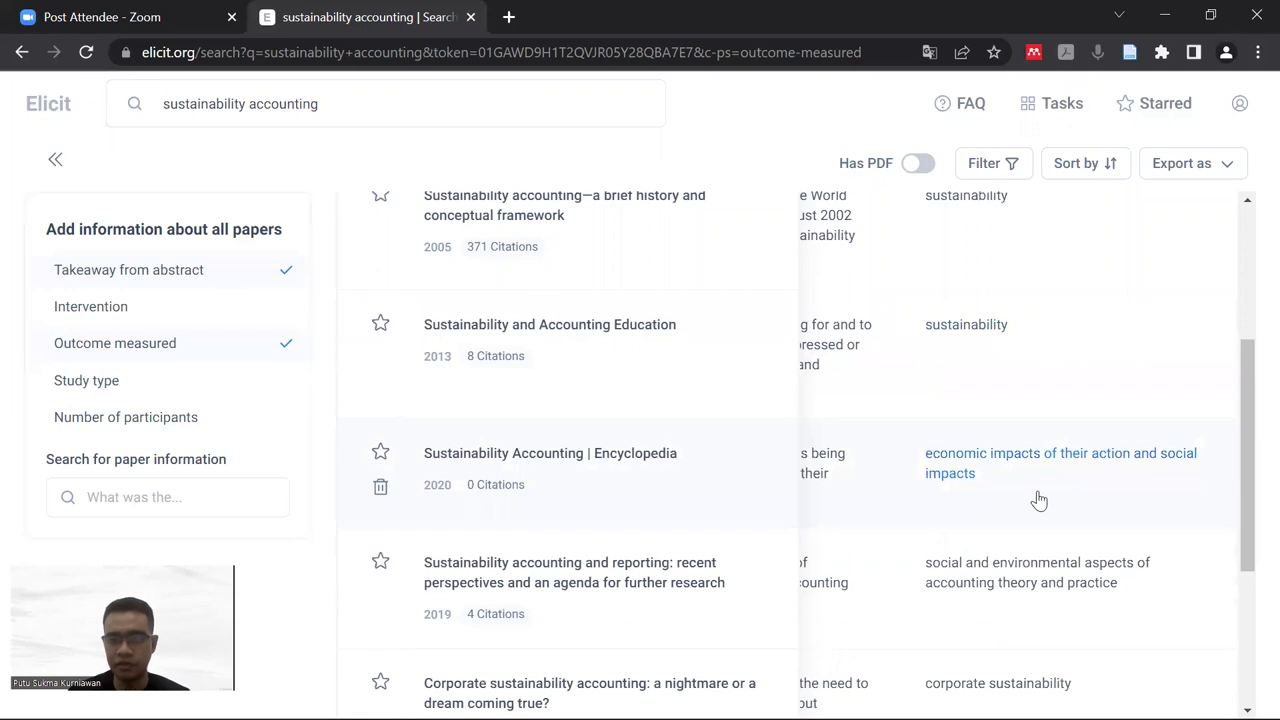
{"action": "scroll", "coordinate": [1039, 501], "scroll_direction": "down", "scroll_amount": 3}
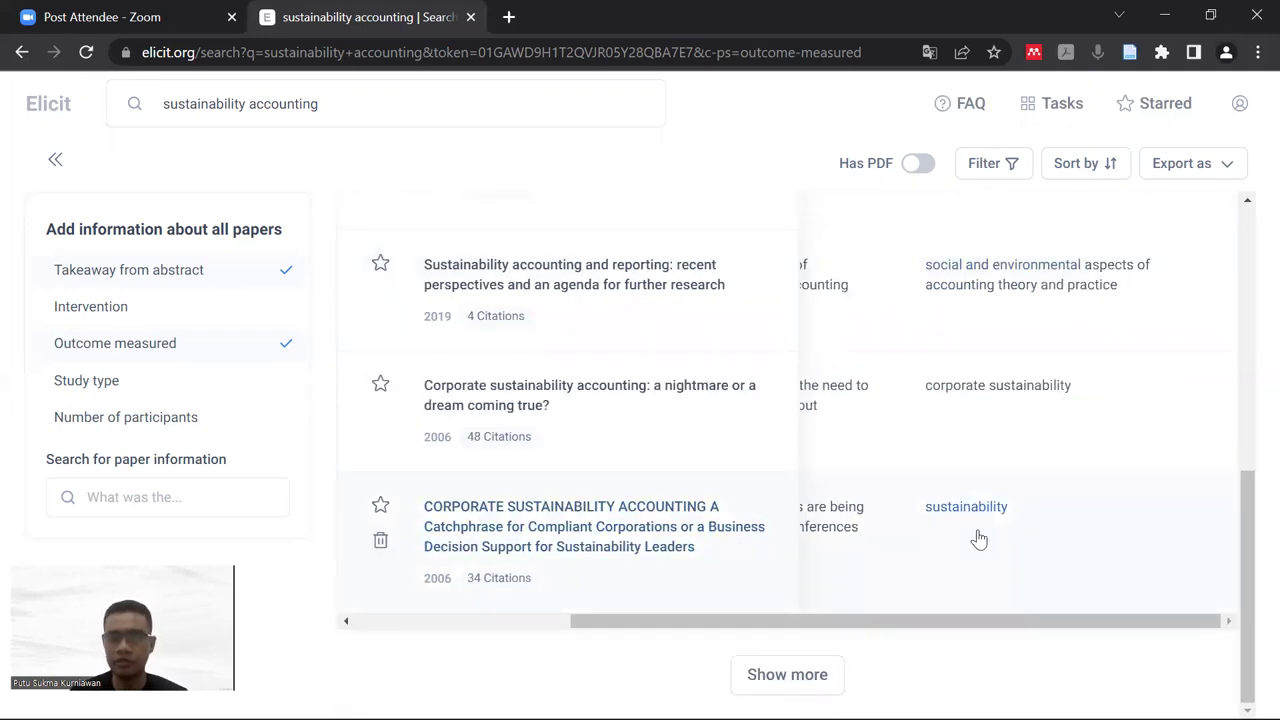
{"action": "scroll", "coordinate": [1014, 553], "scroll_direction": "up", "scroll_amount": 4}
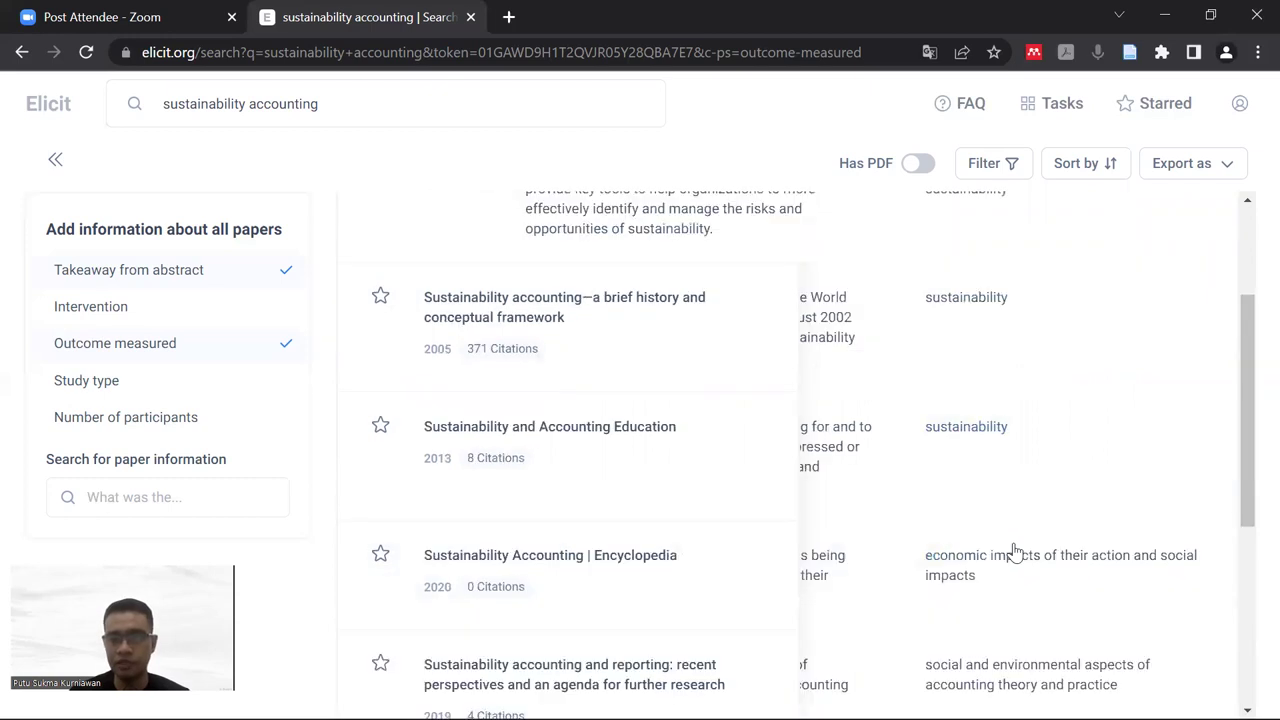
{"action": "scroll", "coordinate": [1014, 553], "scroll_direction": "down", "scroll_amount": 4}
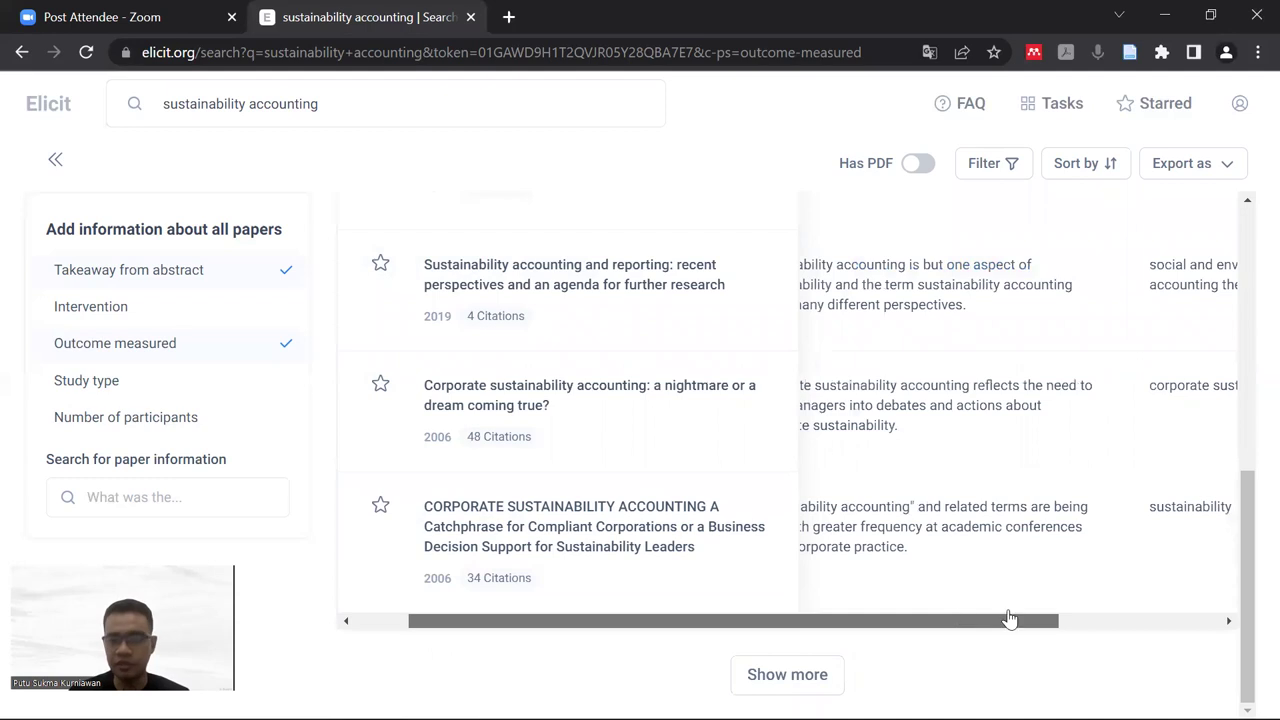
{"action": "scroll", "coordinate": [980, 545], "scroll_direction": "up", "scroll_amount": 10}
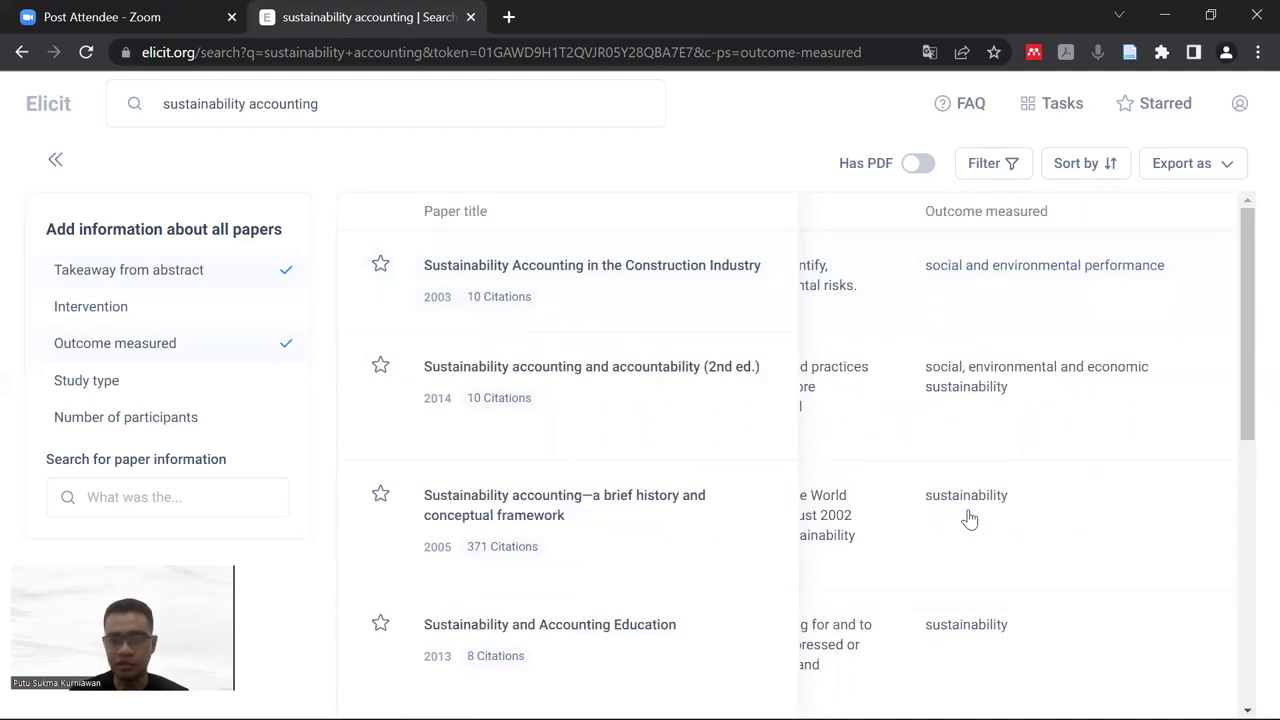
{"action": "scroll", "coordinate": [966, 523], "scroll_direction": "down", "scroll_amount": 10}
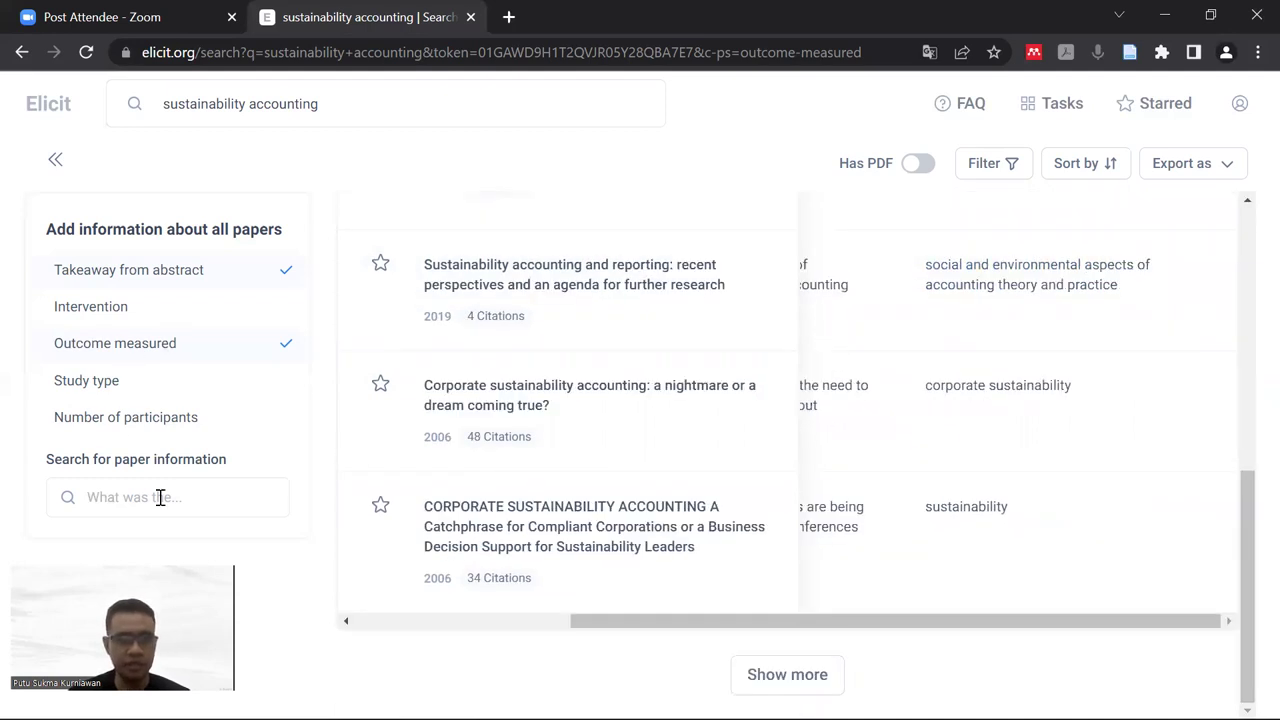
Step: Add the Study type column to the results table and check its entries for all papers
{"action": "left_click", "coordinate": [122, 392]}
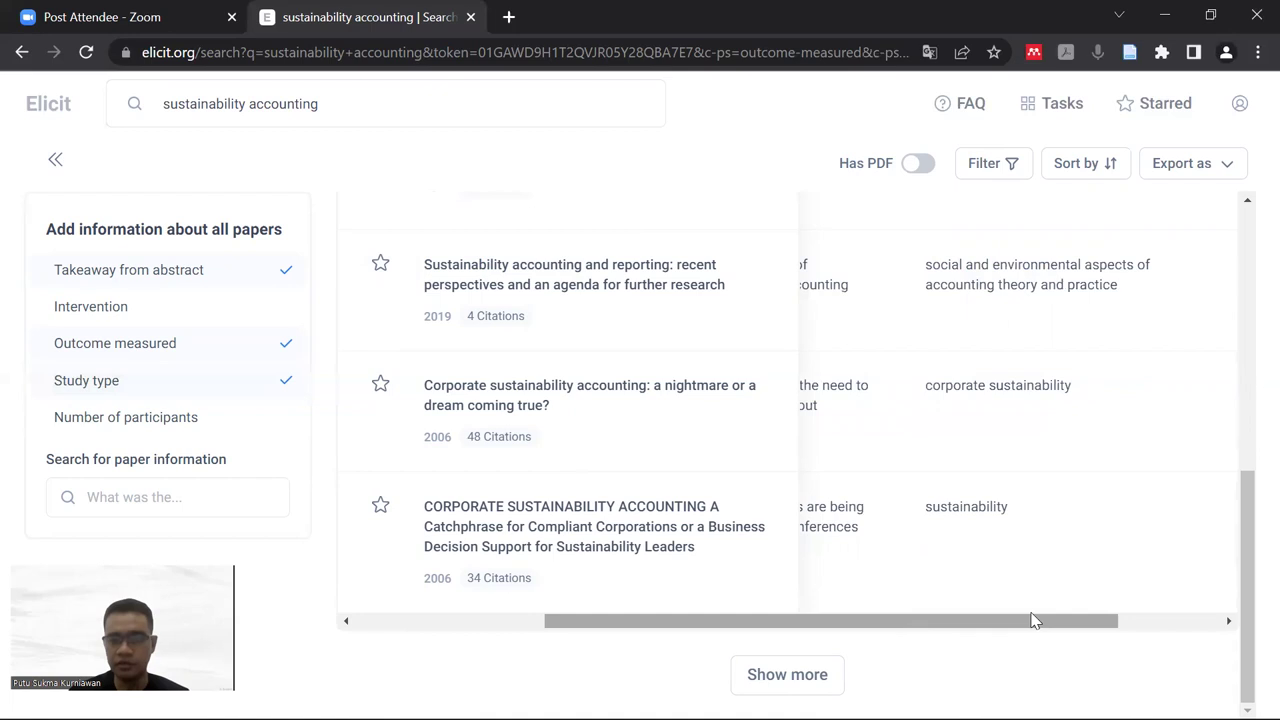
{"action": "left_click_drag", "start_coordinate": [1035, 620], "coordinate": [1110, 620]}
{"action": "scroll", "coordinate": [1078, 574], "scroll_direction": "up", "scroll_amount": 4}
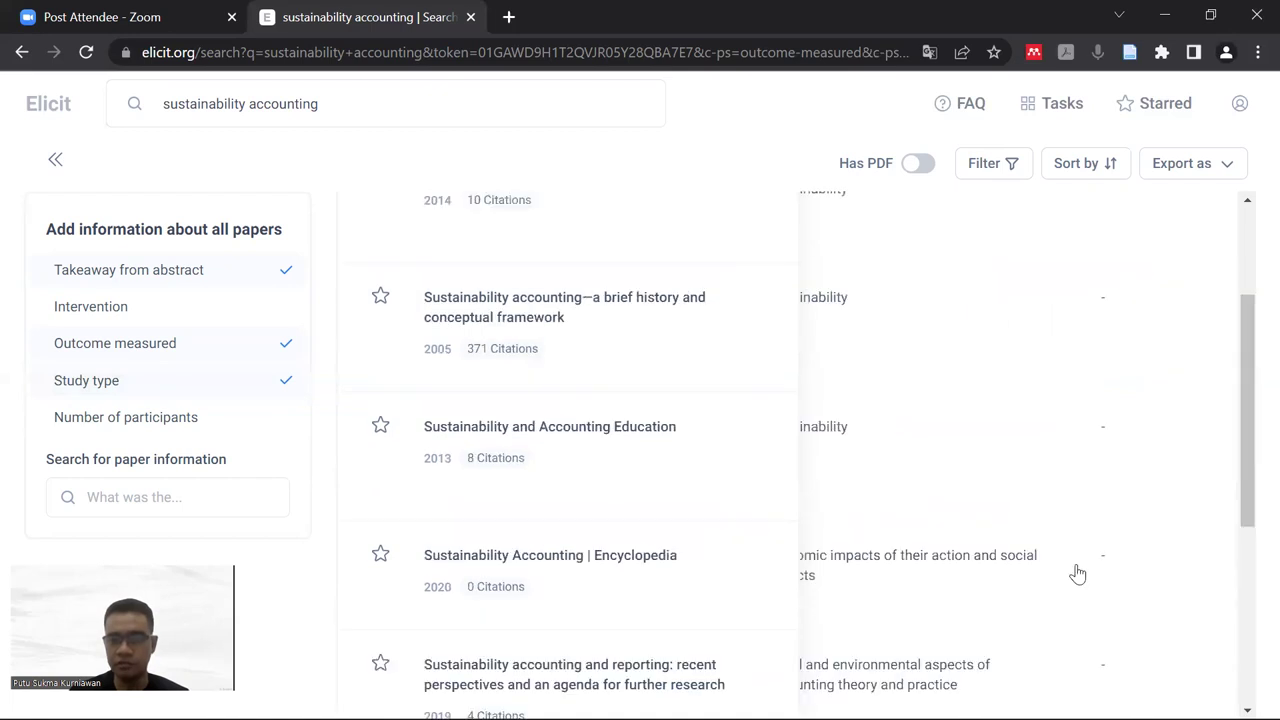
{"action": "scroll", "coordinate": [1110, 400], "scroll_direction": "up", "scroll_amount": 2}
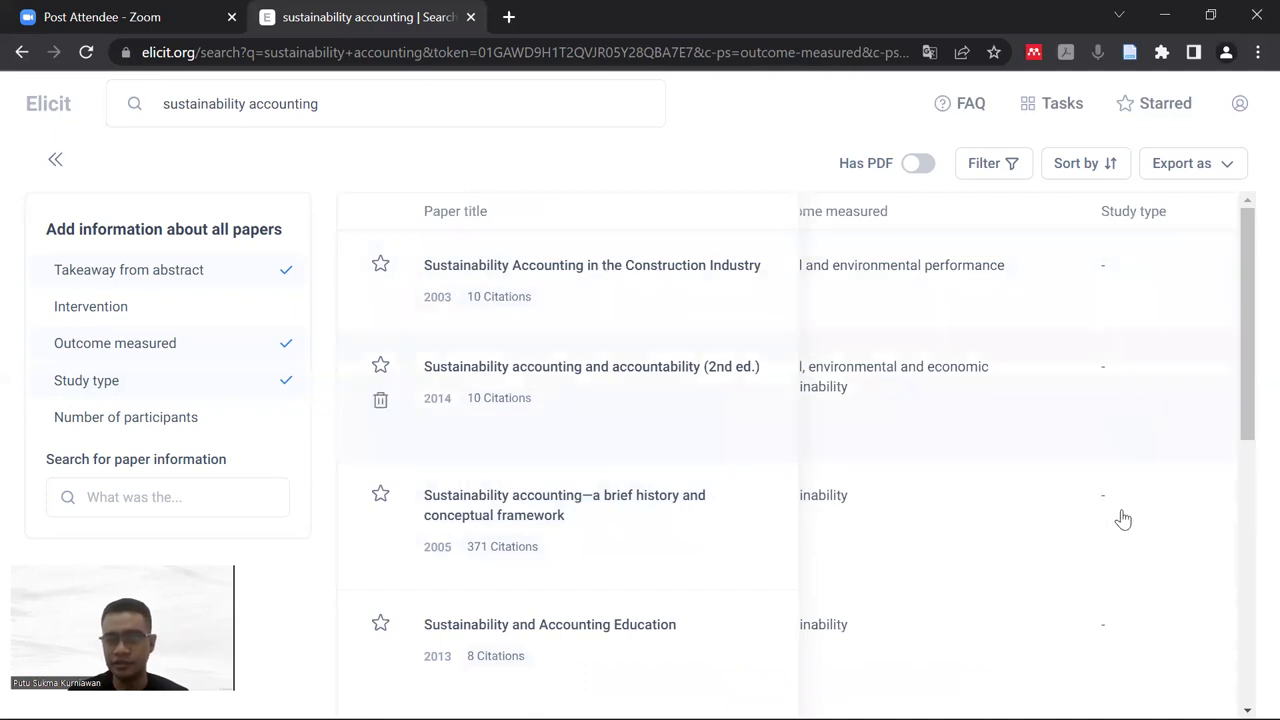
{"action": "scroll", "coordinate": [1122, 518], "scroll_direction": "down", "scroll_amount": 1}
{"action": "scroll", "coordinate": [1119, 528], "scroll_direction": "down", "scroll_amount": 5}
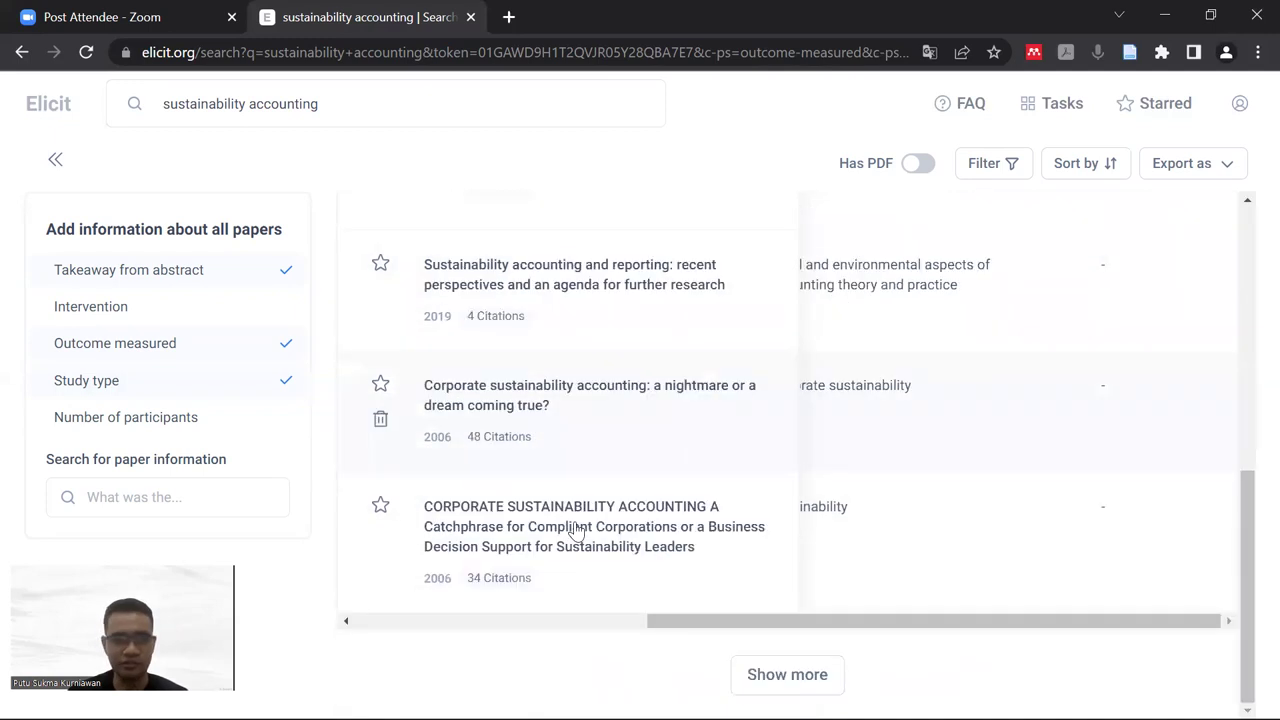
Step: Add Population characteristics from the Population studied options as a column for all papers
{"action": "left_click", "coordinate": [175, 485]}
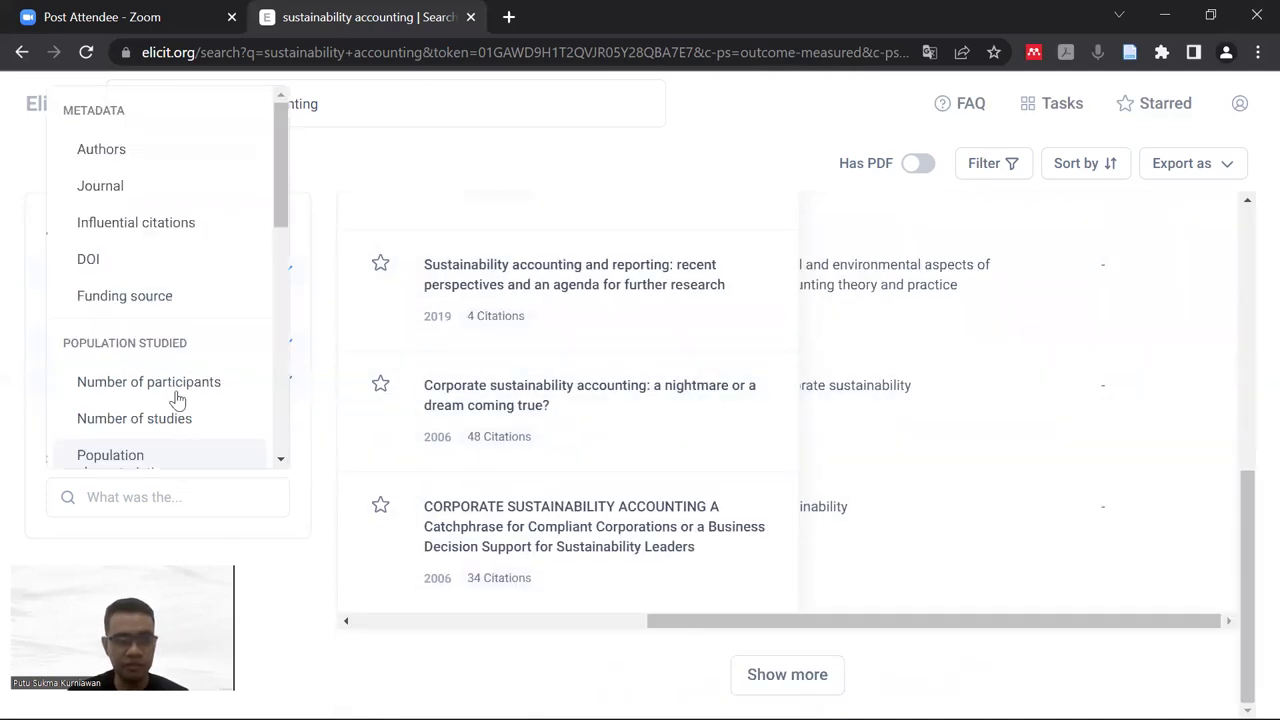
{"action": "scroll", "coordinate": [171, 400], "scroll_direction": "down", "scroll_amount": 1}
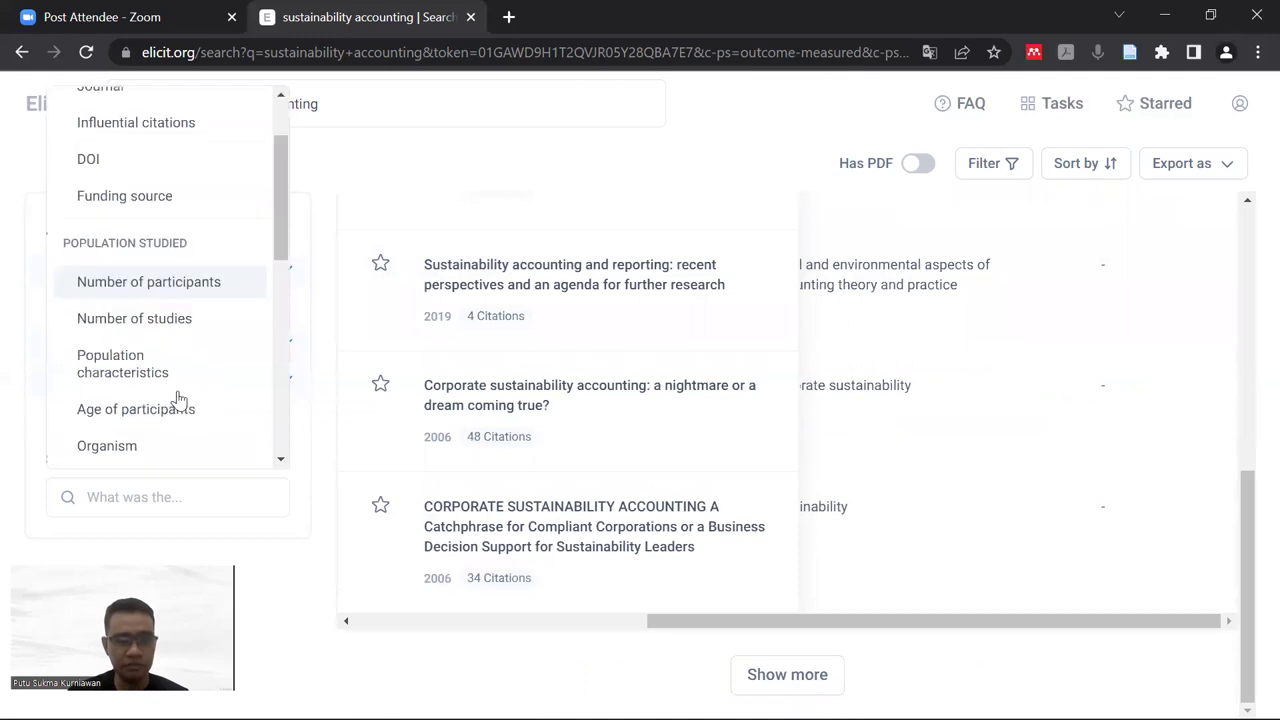
{"action": "left_click", "coordinate": [121, 372]}
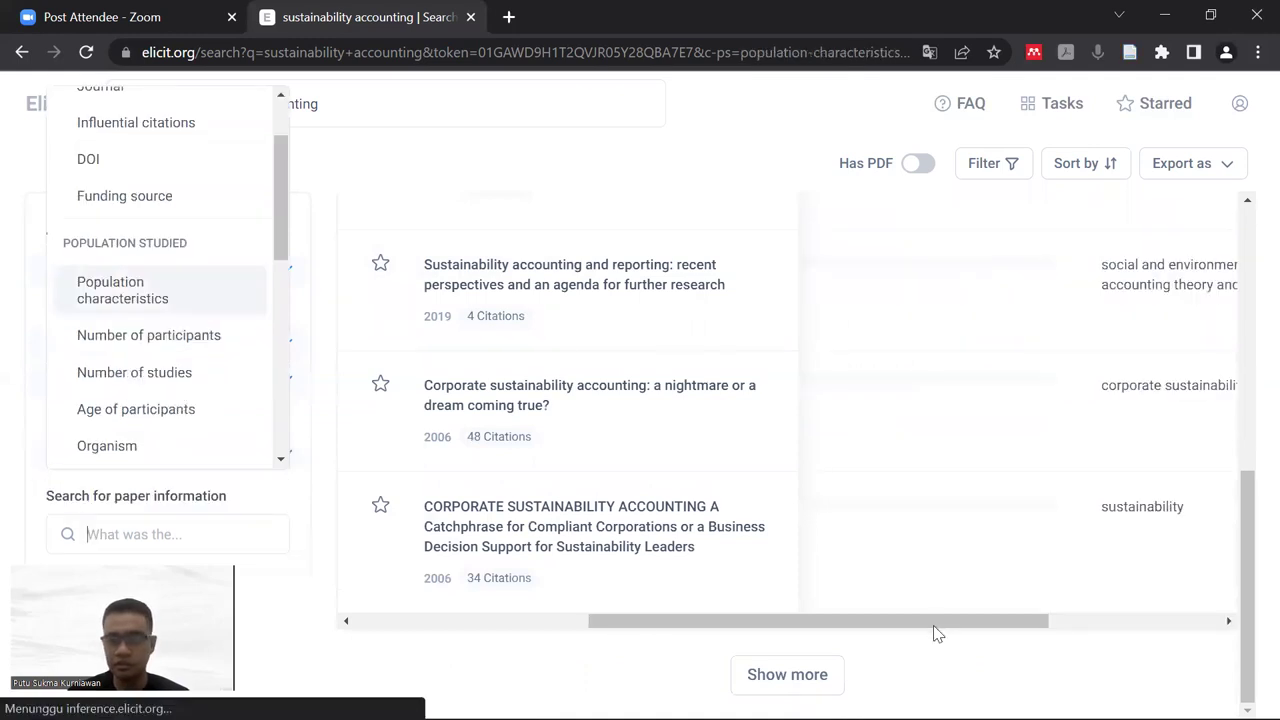
Step: Locate the Population characteristics column in the results table and examine its entries for all papers
{"action": "left_click", "coordinate": [1221, 620]}
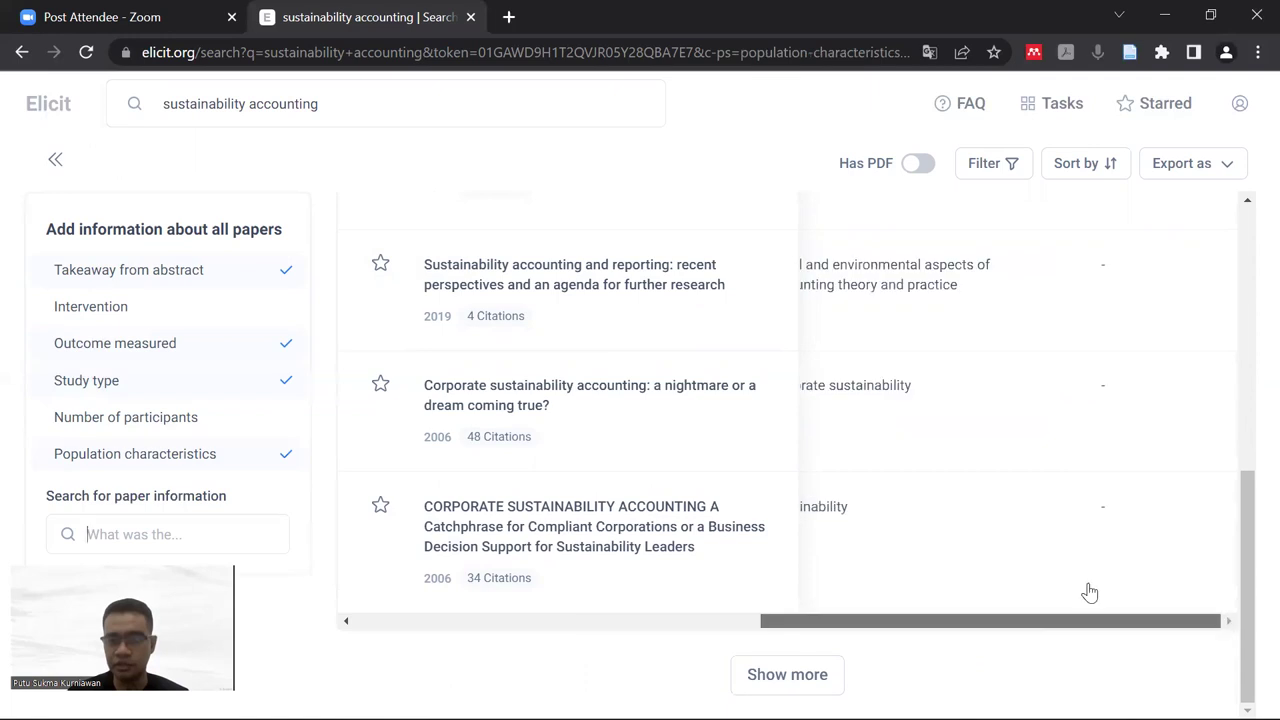
{"action": "scroll", "coordinate": [1090, 593], "scroll_direction": "up", "scroll_amount": 2}
{"action": "scroll", "coordinate": [1090, 593], "scroll_direction": "up", "scroll_amount": 4}
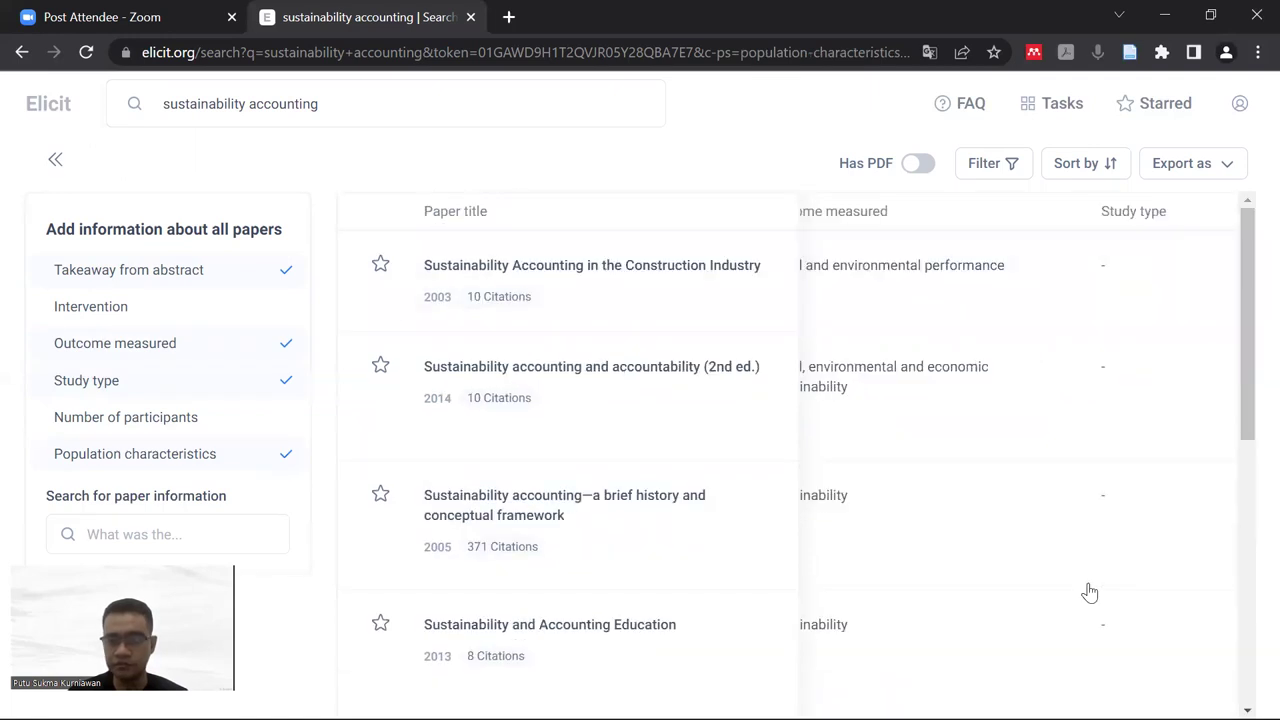
{"action": "scroll", "coordinate": [1090, 593], "scroll_direction": "down", "scroll_amount": 6}
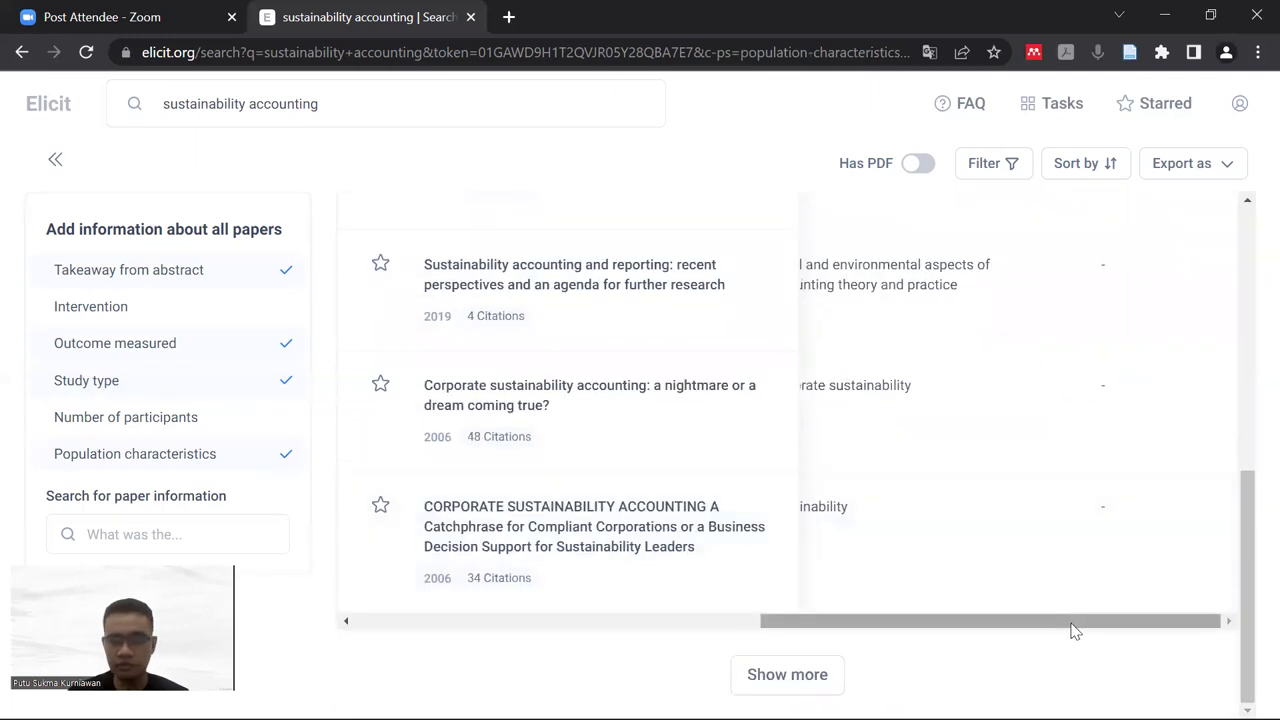
{"action": "scroll", "coordinate": [1072, 628], "scroll_direction": "left", "scroll_amount": 2}
{"action": "scroll", "coordinate": [771, 649], "scroll_direction": "left", "scroll_amount": 4}
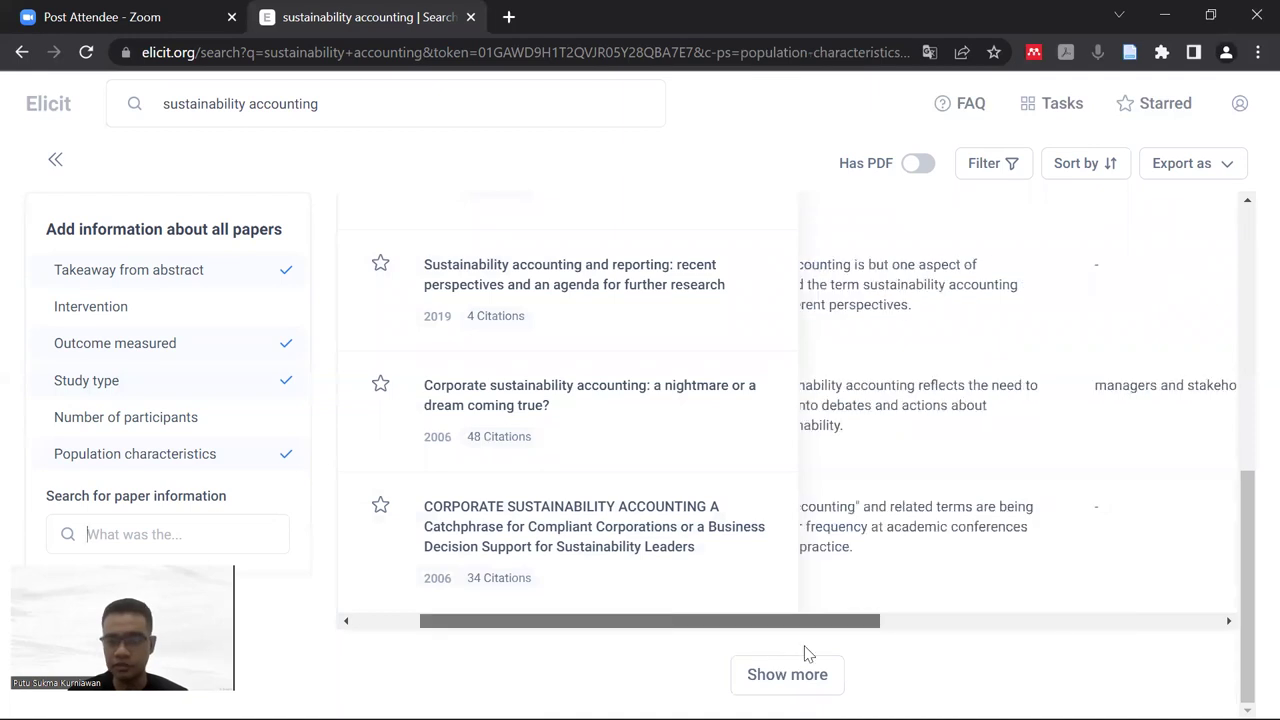
{"action": "scroll", "coordinate": [920, 655], "scroll_direction": "right", "scroll_amount": 5}
{"action": "scroll", "coordinate": [880, 630], "scroll_direction": "left", "scroll_amount": 2}
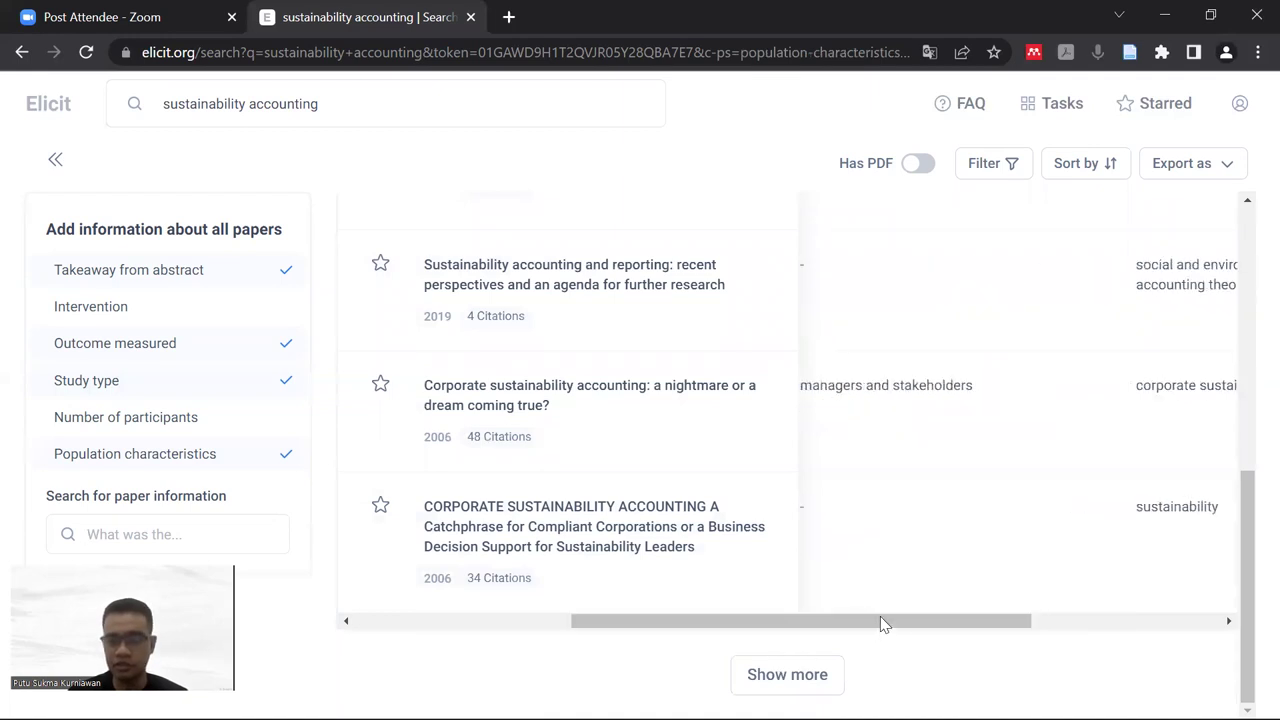
{"action": "scroll", "coordinate": [920, 580], "scroll_direction": "left", "scroll_amount": 3}
{"action": "scroll", "coordinate": [991, 529], "scroll_direction": "up", "scroll_amount": 6}
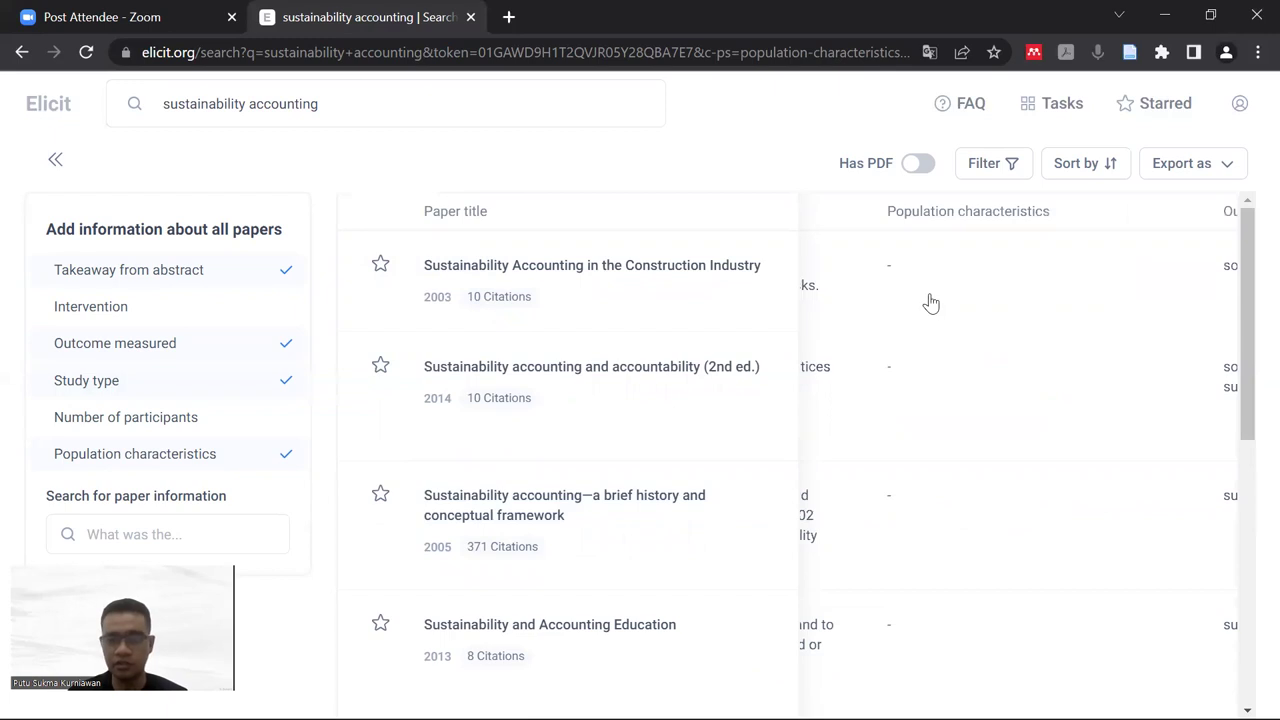
{"action": "scroll", "coordinate": [932, 331], "scroll_direction": "down", "scroll_amount": 5}
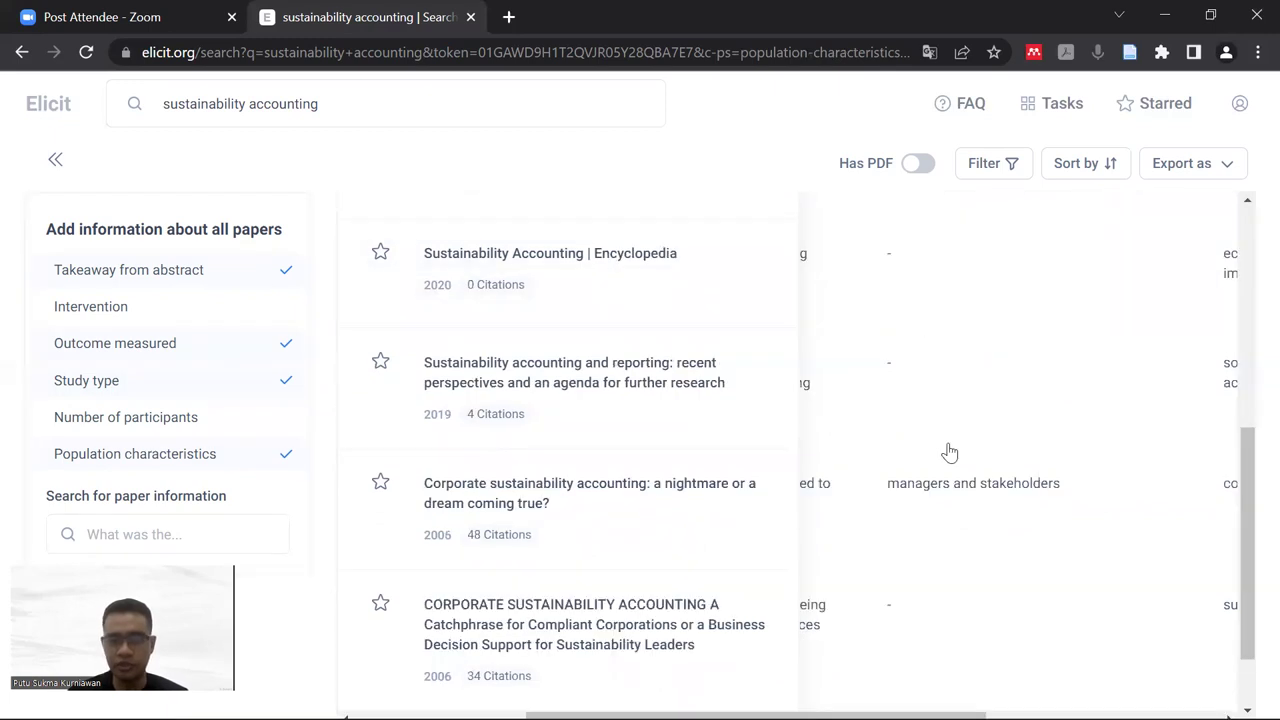
{"action": "scroll", "coordinate": [946, 449], "scroll_direction": "down", "scroll_amount": 2}
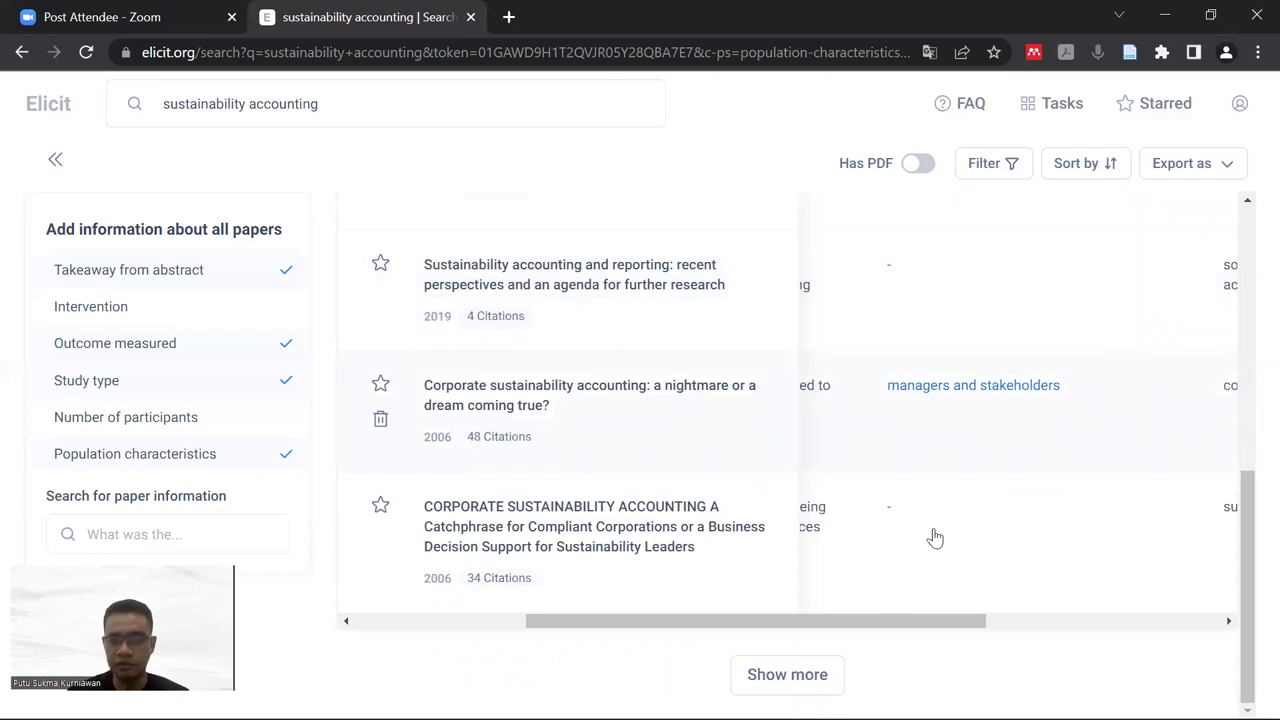
Step: Load more papers into the results table and look through the added titles and takeaways
{"action": "left_click_drag", "start_coordinate": [903, 628], "coordinate": [754, 631]}
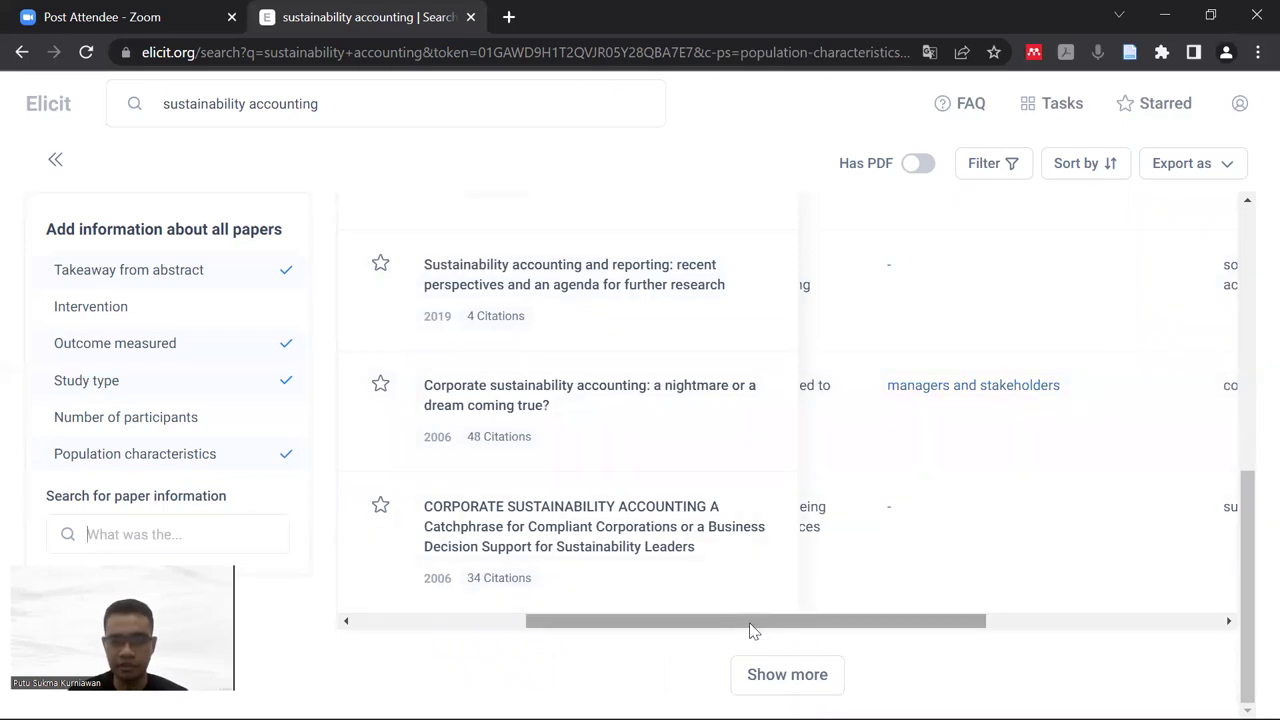
{"action": "left_click", "coordinate": [797, 684]}
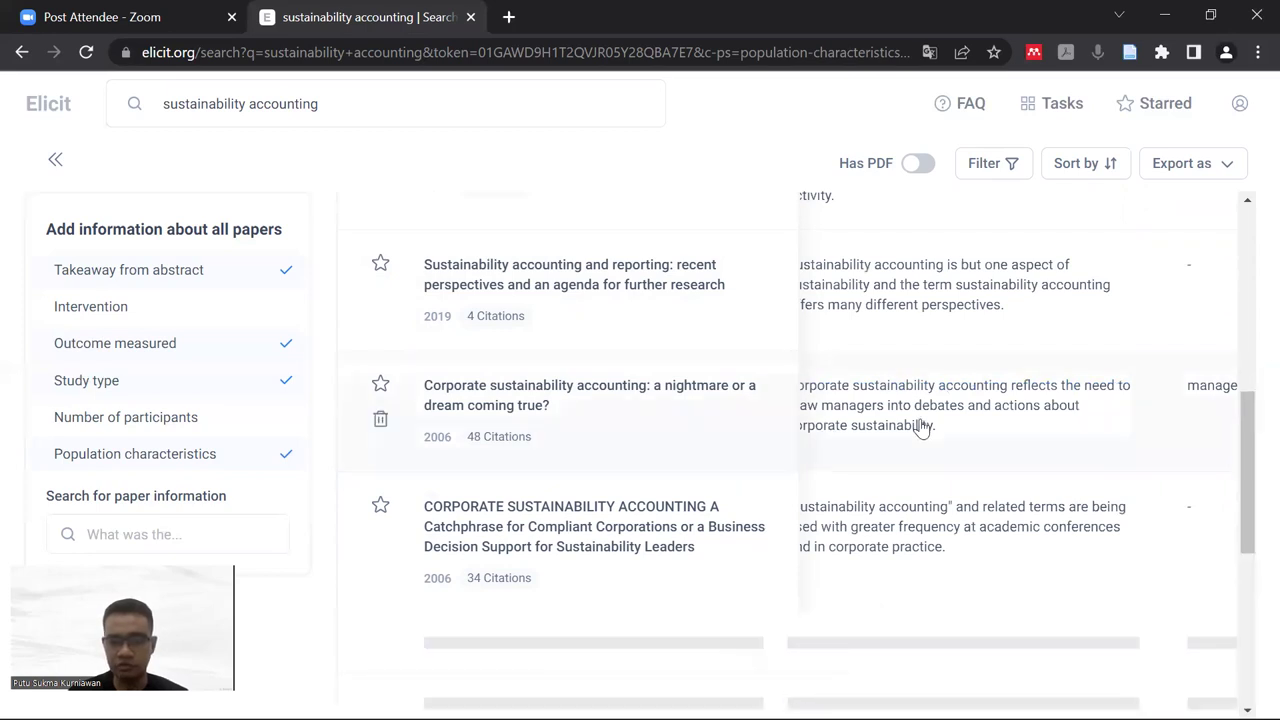
{"action": "scroll", "coordinate": [921, 428], "scroll_direction": "down", "scroll_amount": 1}
{"action": "scroll", "coordinate": [921, 428], "scroll_direction": "down", "scroll_amount": 3}
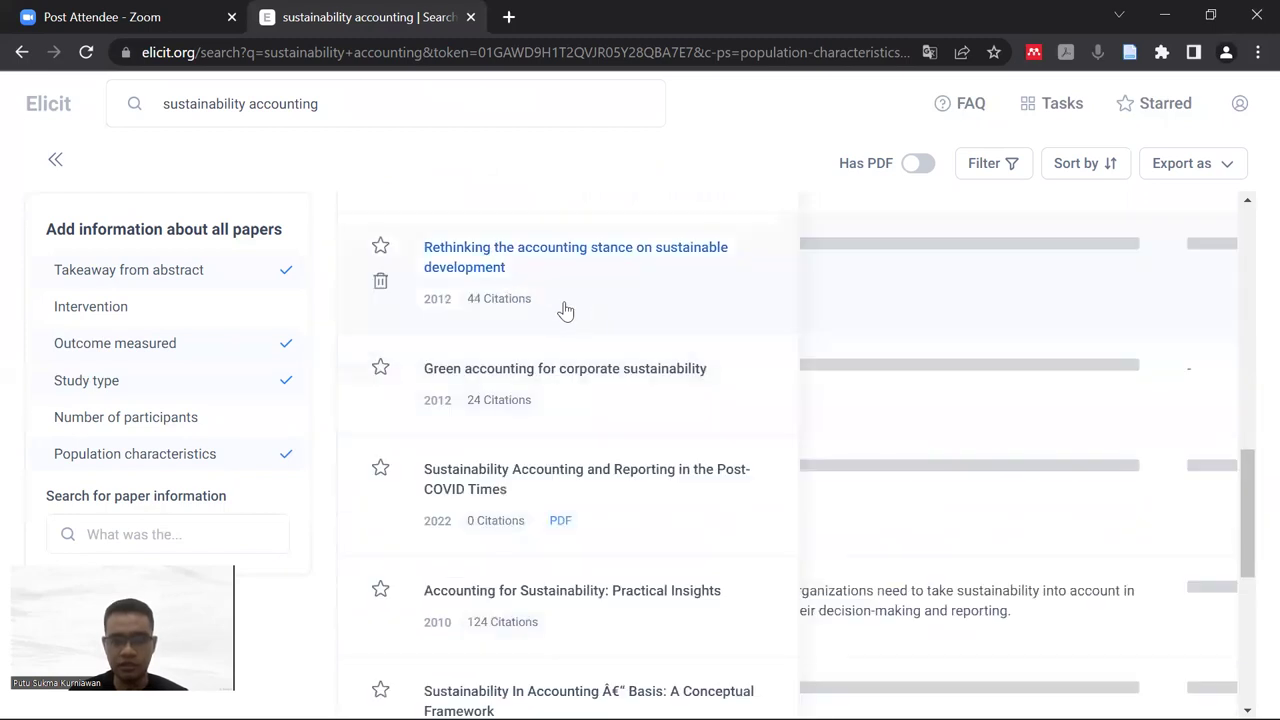
{"action": "scroll", "coordinate": [894, 552], "scroll_direction": "down", "scroll_amount": 4}
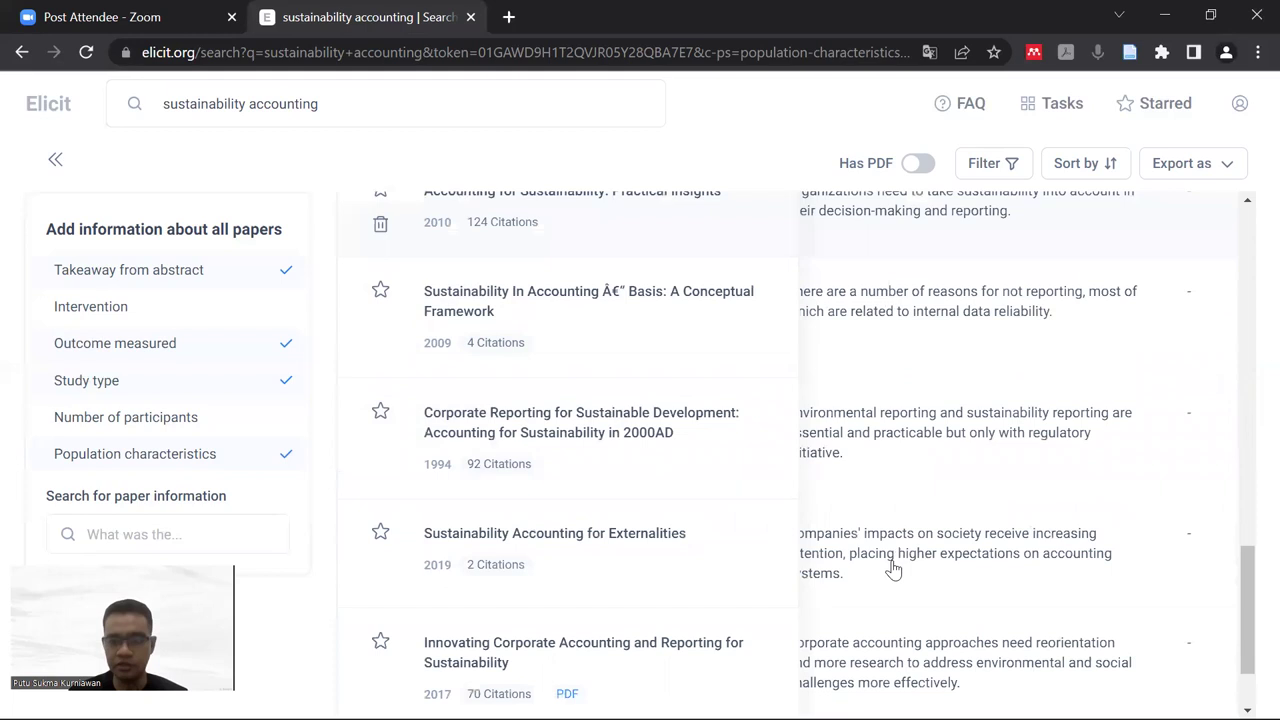
Step: Review the extended results table, comparing the papers' titles, abstract takeaways and other information columns
{"action": "scroll", "coordinate": [860, 600], "scroll_direction": "up", "scroll_amount": 2}
{"action": "scroll", "coordinate": [843, 623], "scroll_direction": "up", "scroll_amount": 3}
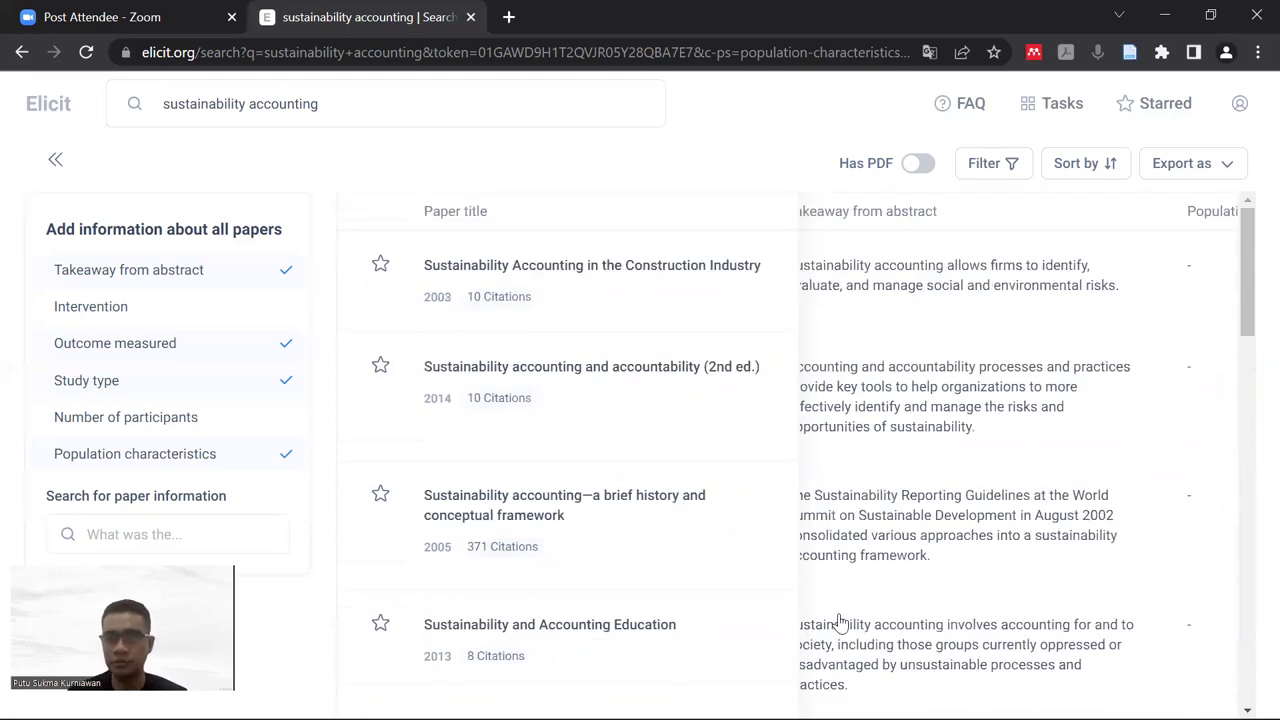
{"action": "scroll", "coordinate": [840, 623], "scroll_direction": "down", "scroll_amount": 10}
{"action": "scroll", "coordinate": [840, 623], "scroll_direction": "down", "scroll_amount": 3}
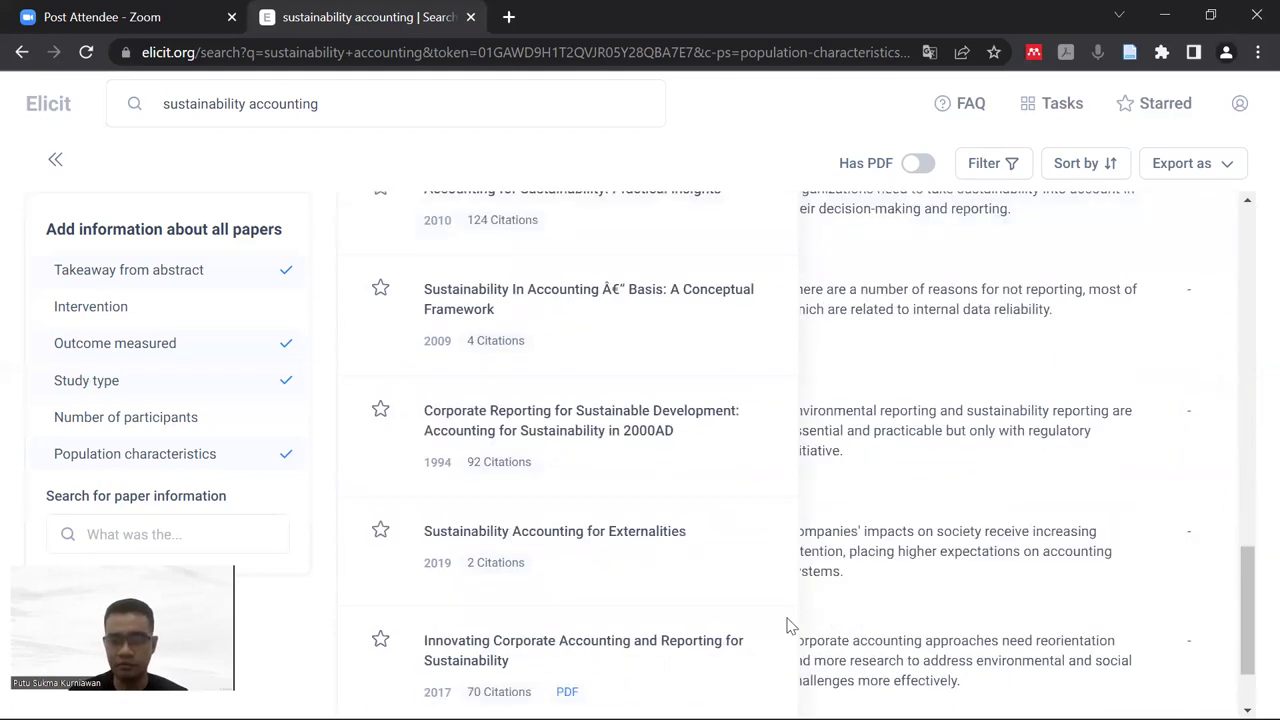
{"action": "scroll", "coordinate": [826, 634], "scroll_direction": "down", "scroll_amount": 2}
{"action": "left_click", "coordinate": [1062, 620]}
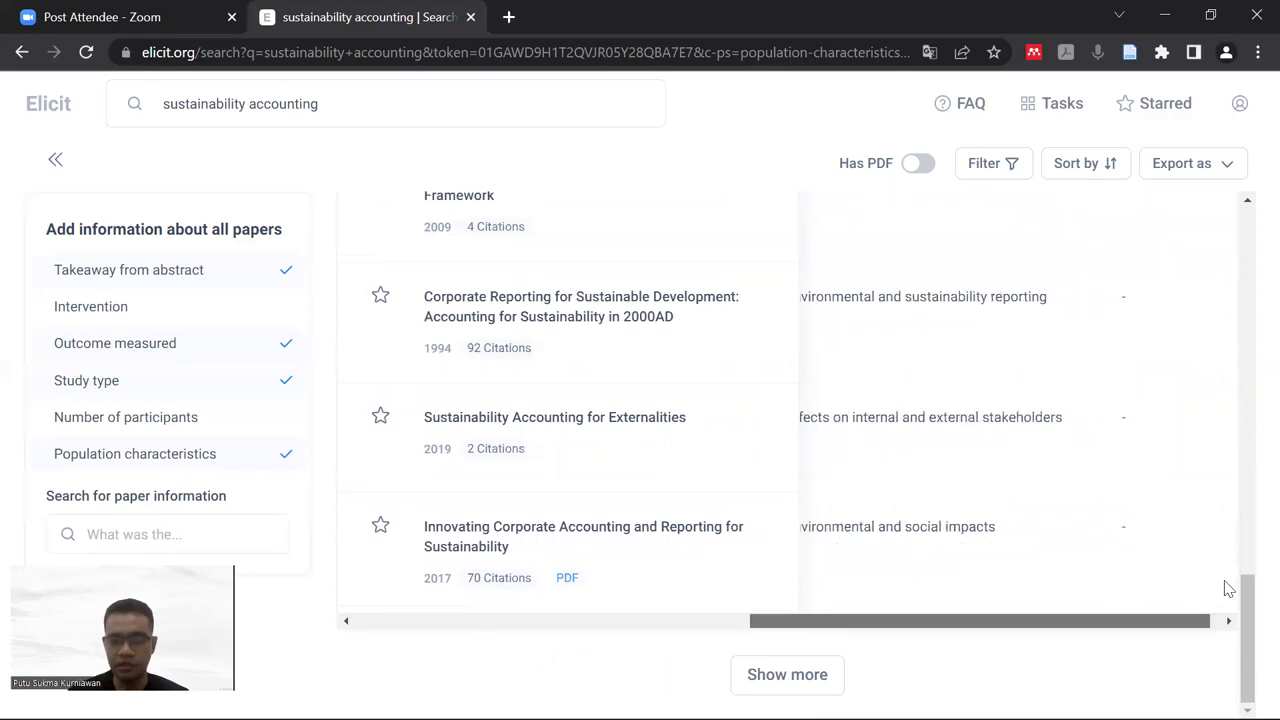
{"action": "left_click", "coordinate": [686, 608]}
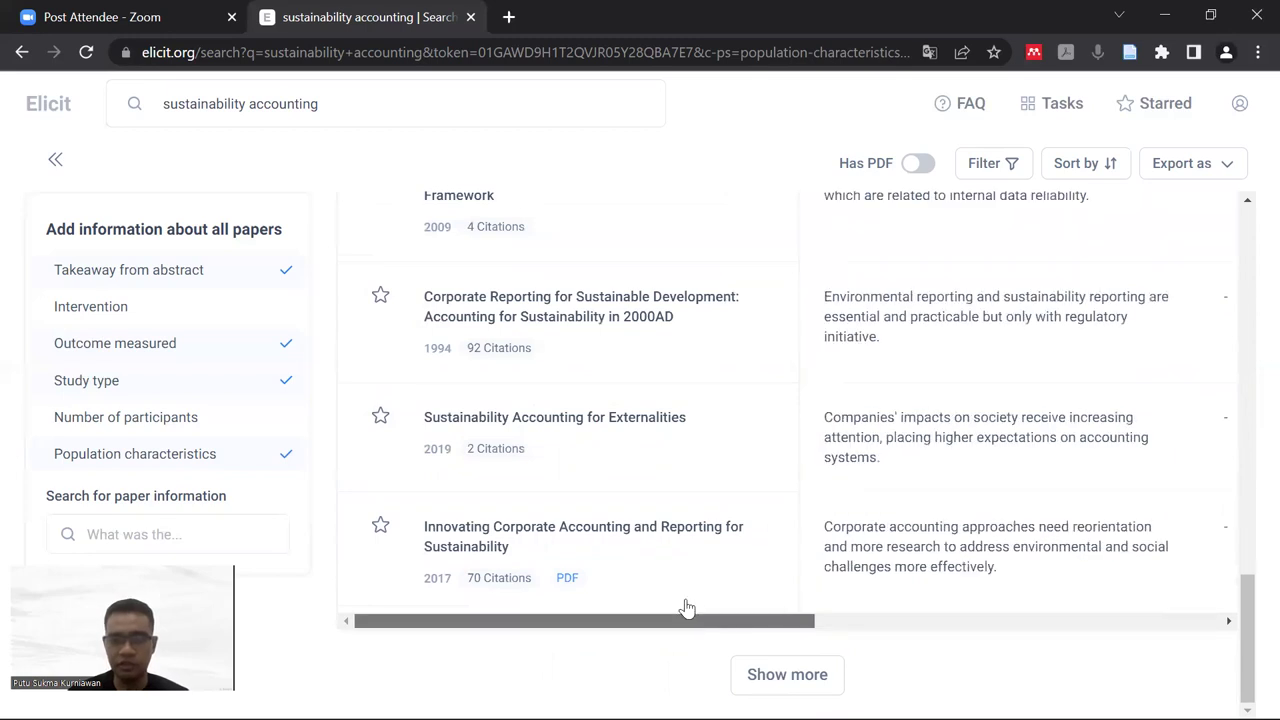
{"action": "scroll", "coordinate": [936, 593], "scroll_direction": "up", "scroll_amount": 5}
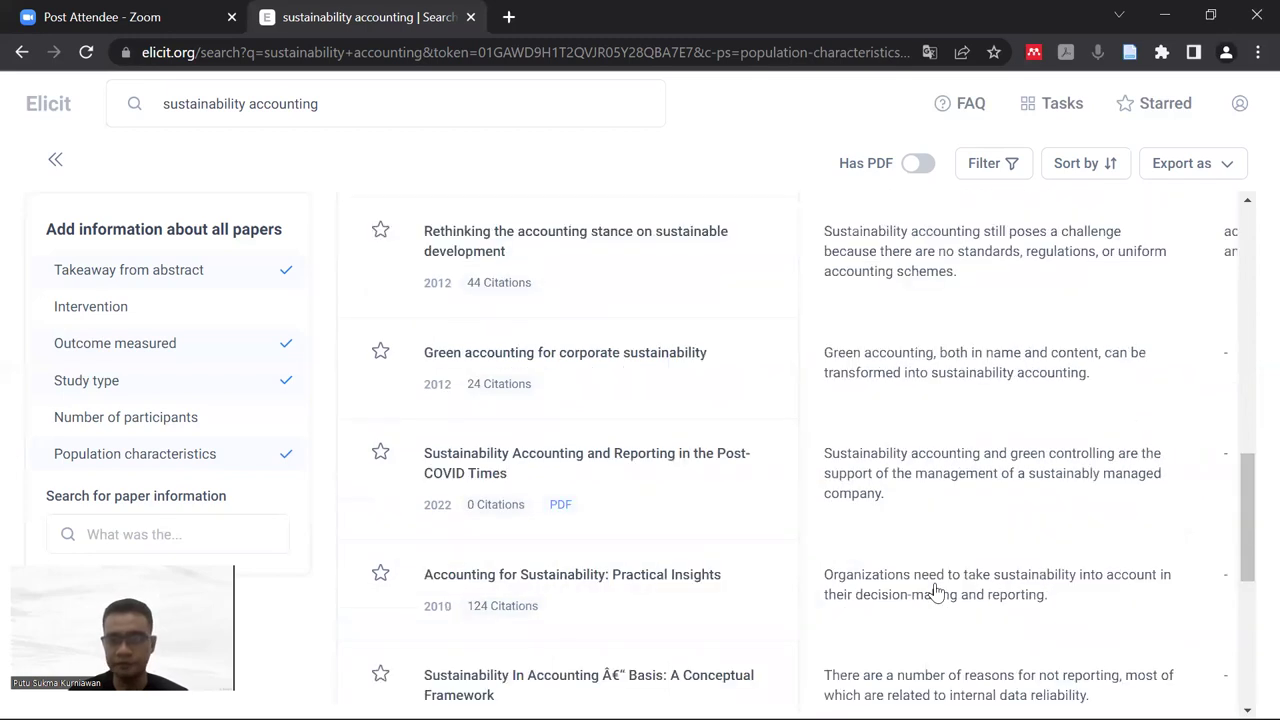
{"action": "scroll", "coordinate": [936, 593], "scroll_direction": "up", "scroll_amount": 5}
{"action": "scroll", "coordinate": [936, 593], "scroll_direction": "up", "scroll_amount": 5}
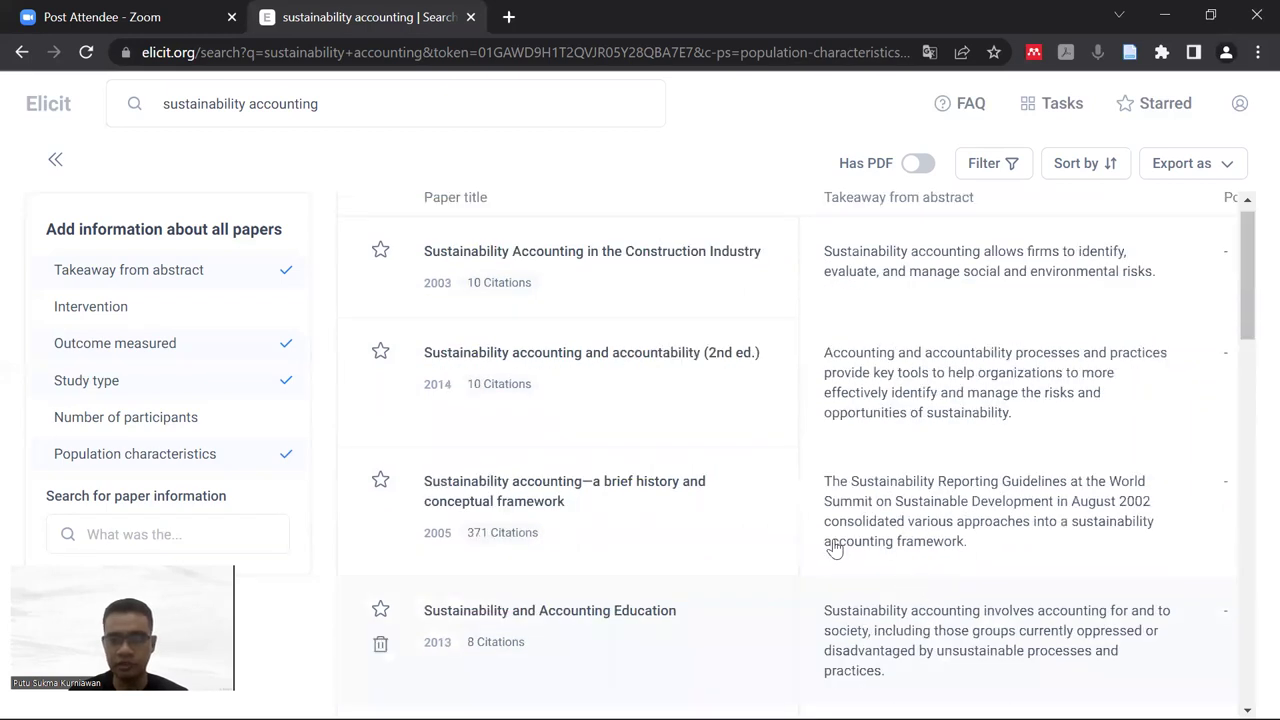
{"action": "scroll", "coordinate": [833, 546], "scroll_direction": "down", "scroll_amount": 3}
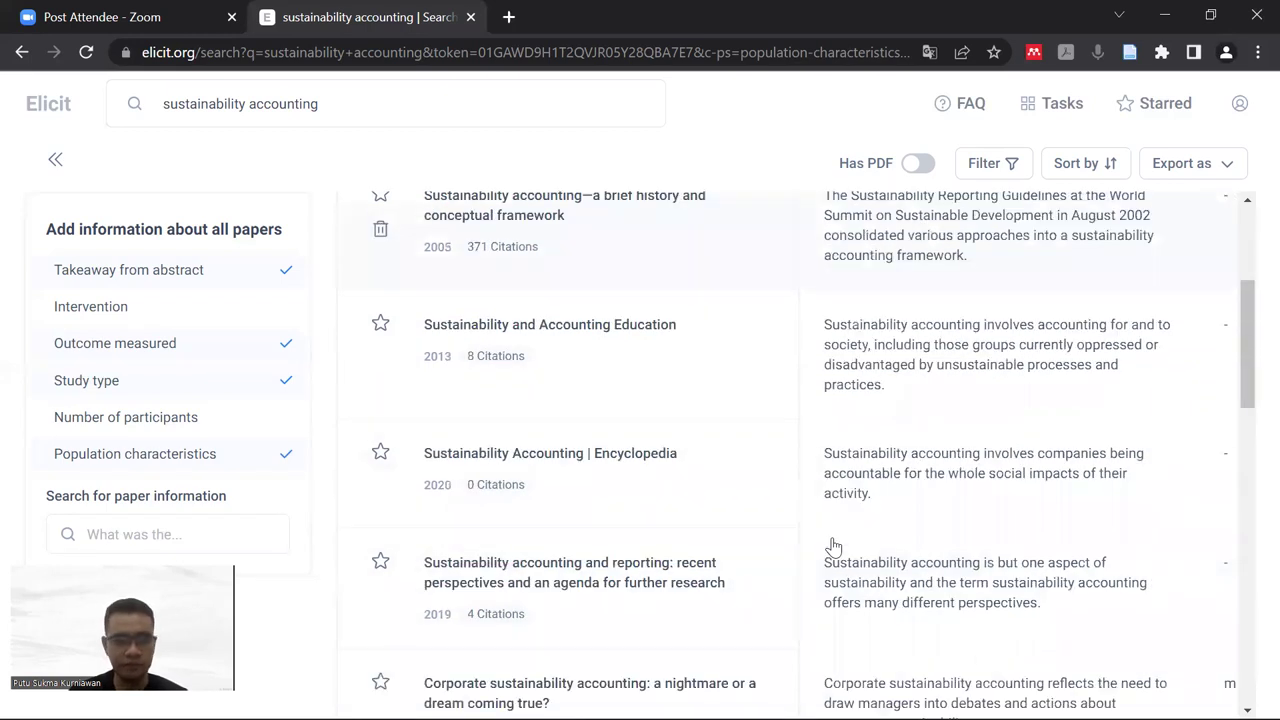
{"action": "scroll", "coordinate": [833, 546], "scroll_direction": "down", "scroll_amount": 2}
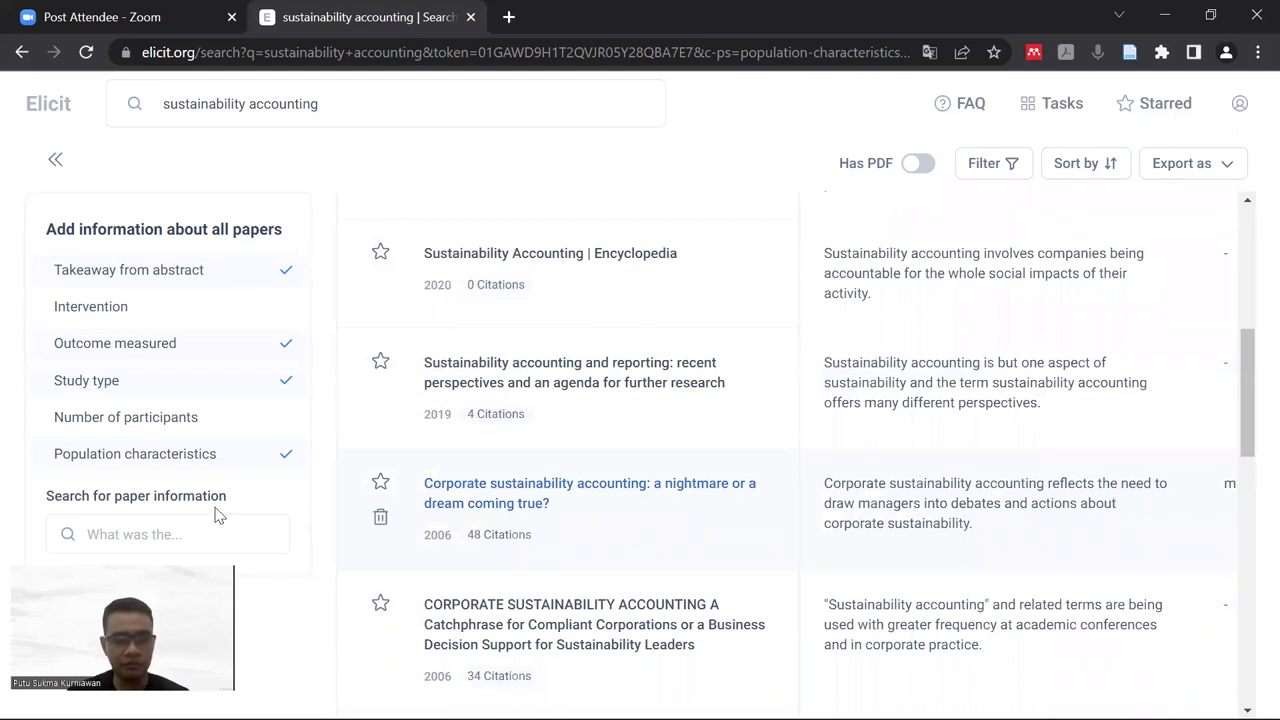
Step: Add Limitations from the Result options as an information column for all papers
{"action": "left_click", "coordinate": [183, 538]}
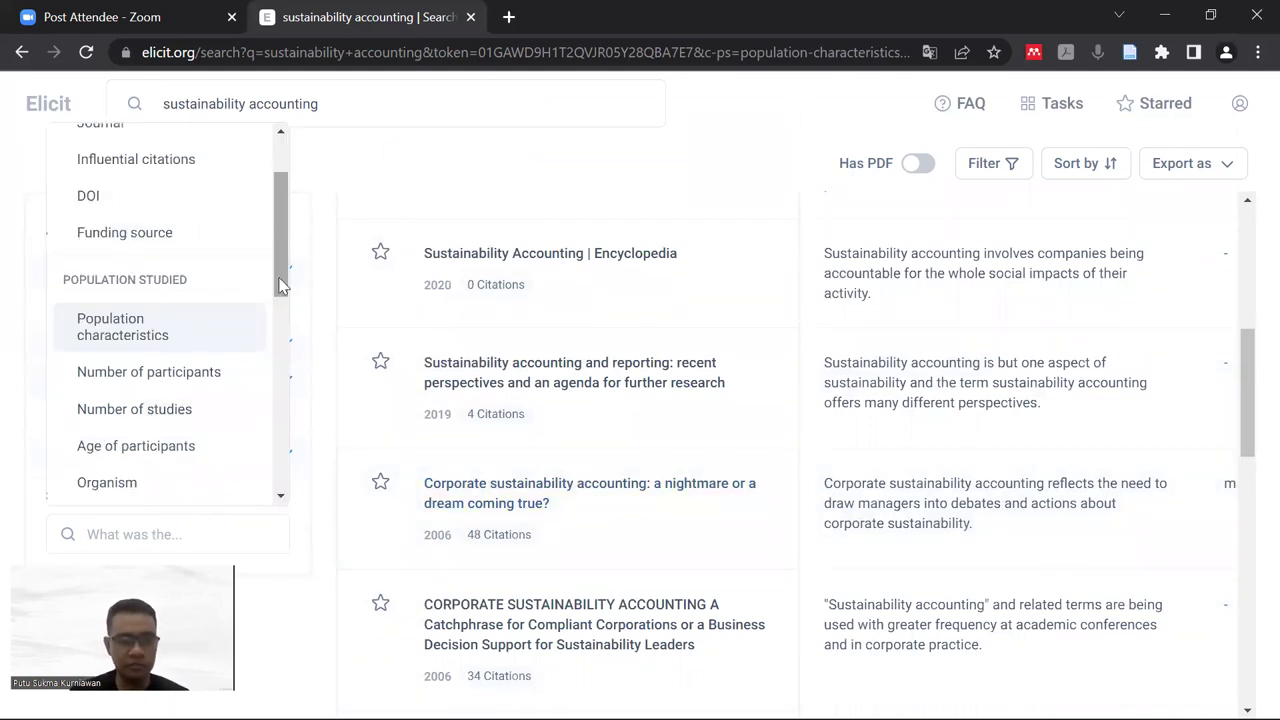
{"action": "scroll", "coordinate": [280, 300], "scroll_direction": "down", "scroll_amount": 2}
{"action": "scroll", "coordinate": [280, 347], "scroll_direction": "down", "scroll_amount": 1}
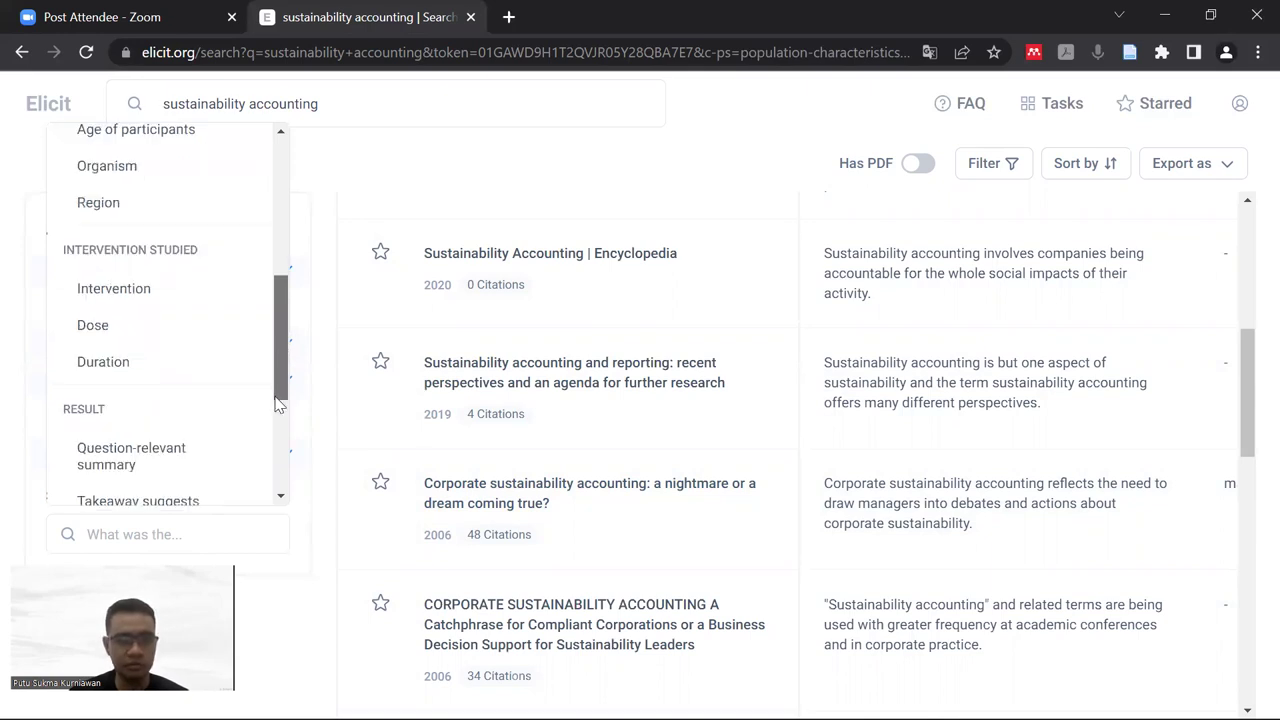
{"action": "scroll", "coordinate": [278, 423], "scroll_direction": "down", "scroll_amount": 2}
{"action": "left_click", "coordinate": [278, 430]}
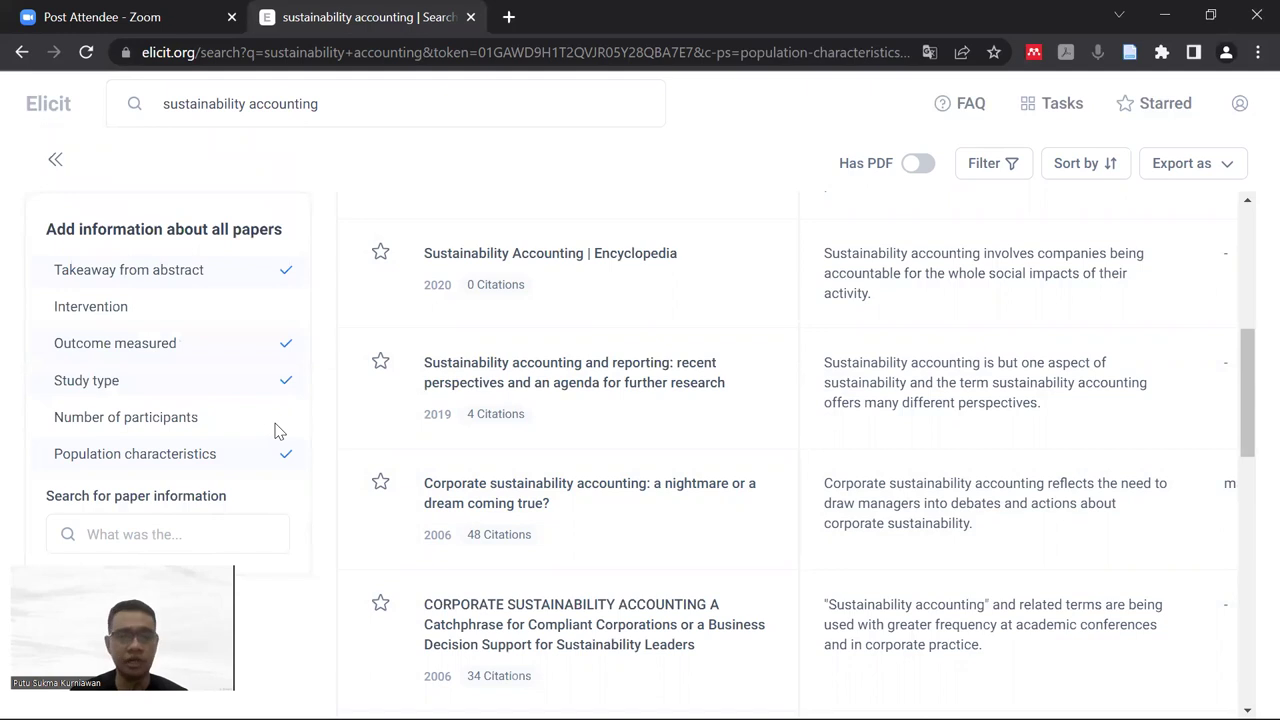
{"action": "left_click", "coordinate": [193, 531]}
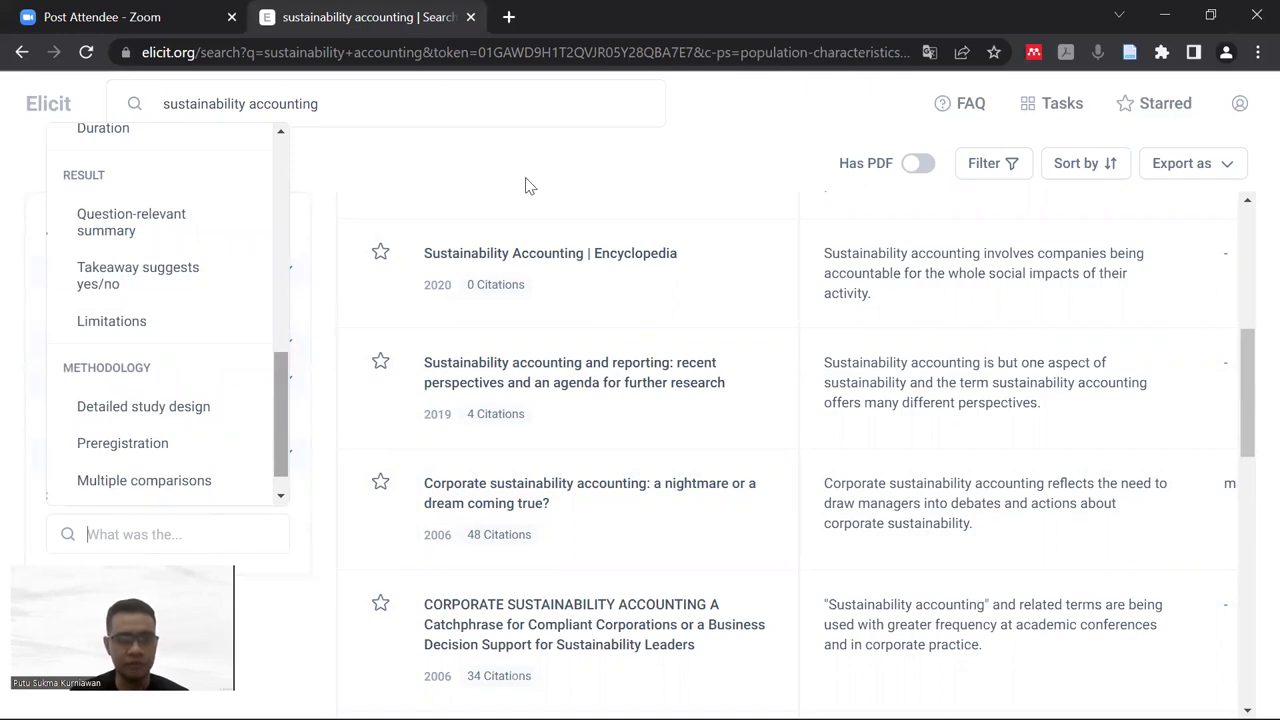
{"action": "left_click", "coordinate": [146, 322]}
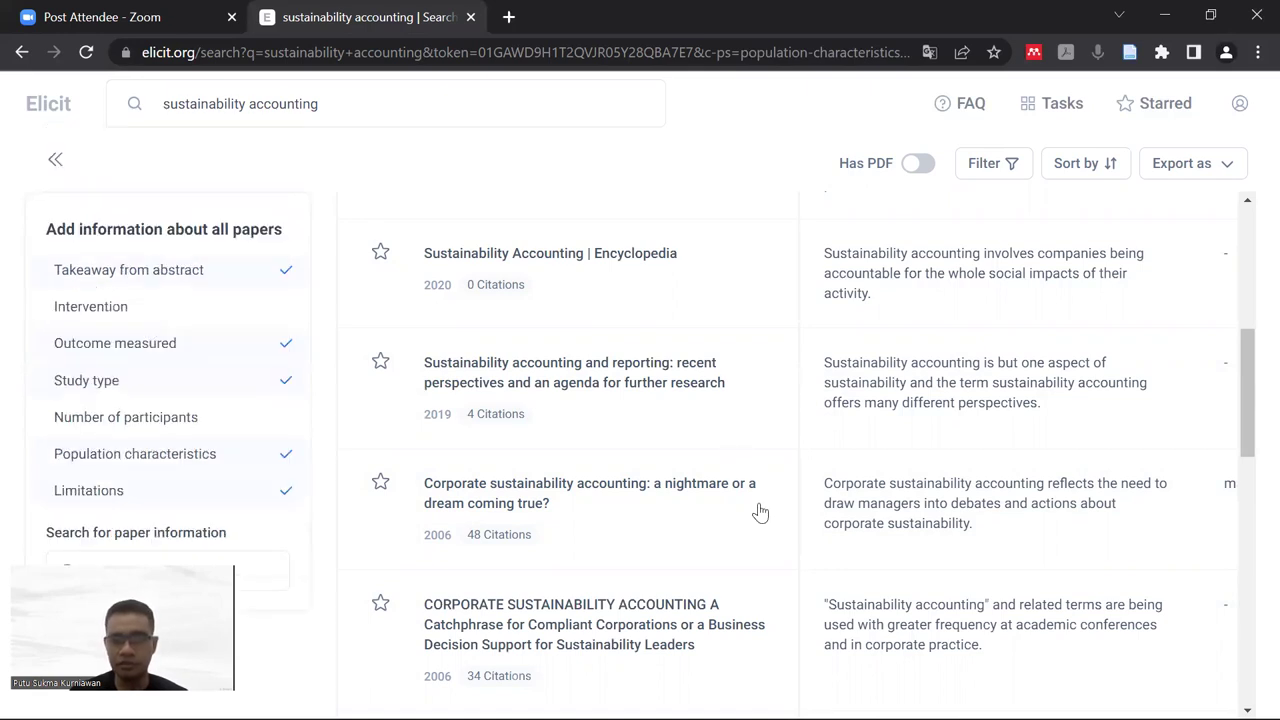
Step: Examine the Study type column entries for all papers in the extended results table
{"action": "scroll", "coordinate": [760, 512], "scroll_direction": "down", "scroll_amount": 10}
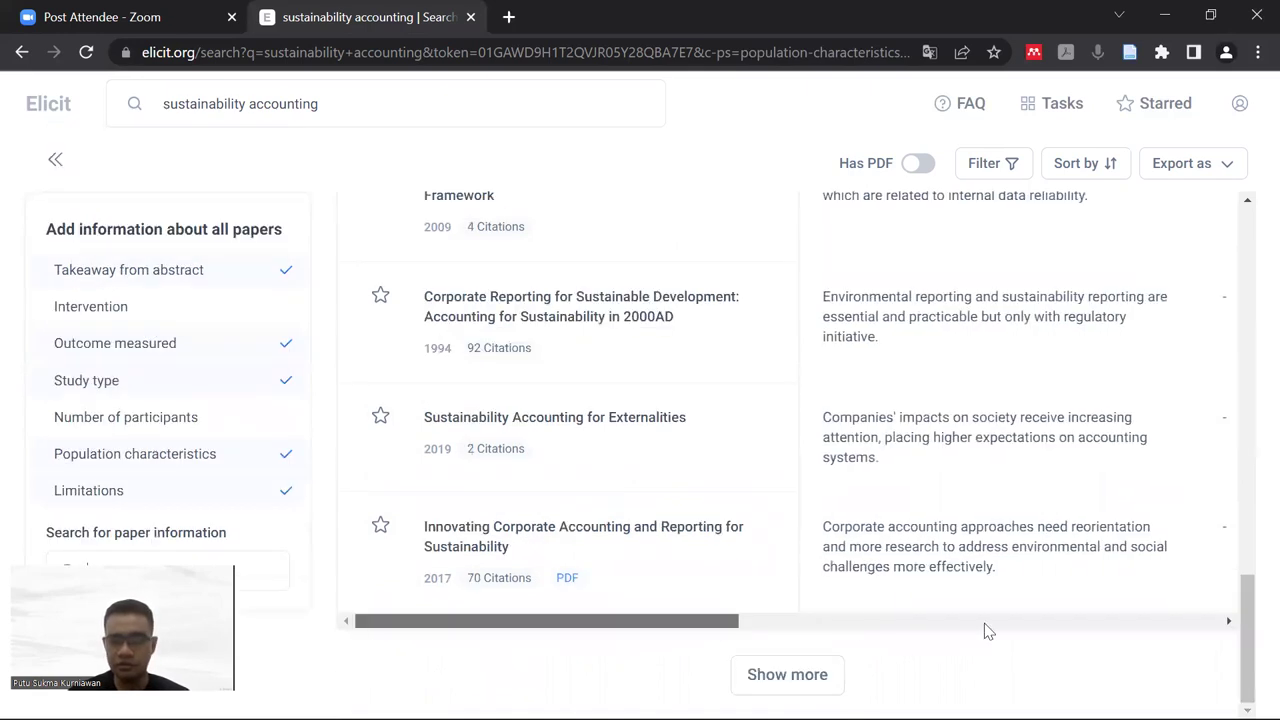
{"action": "scroll", "coordinate": [990, 630], "scroll_direction": "right", "scroll_amount": 5}
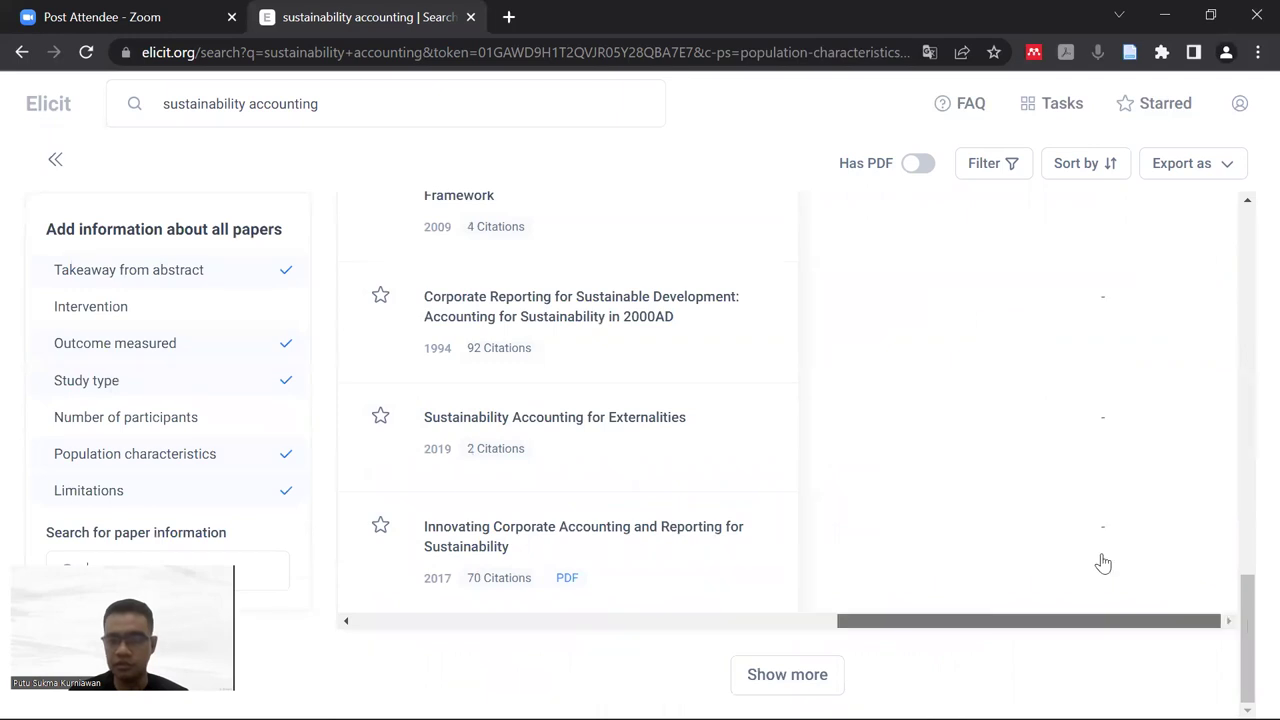
{"action": "scroll", "coordinate": [1103, 563], "scroll_direction": "up", "scroll_amount": 10}
{"action": "scroll", "coordinate": [1103, 500], "scroll_direction": "up", "scroll_amount": 3}
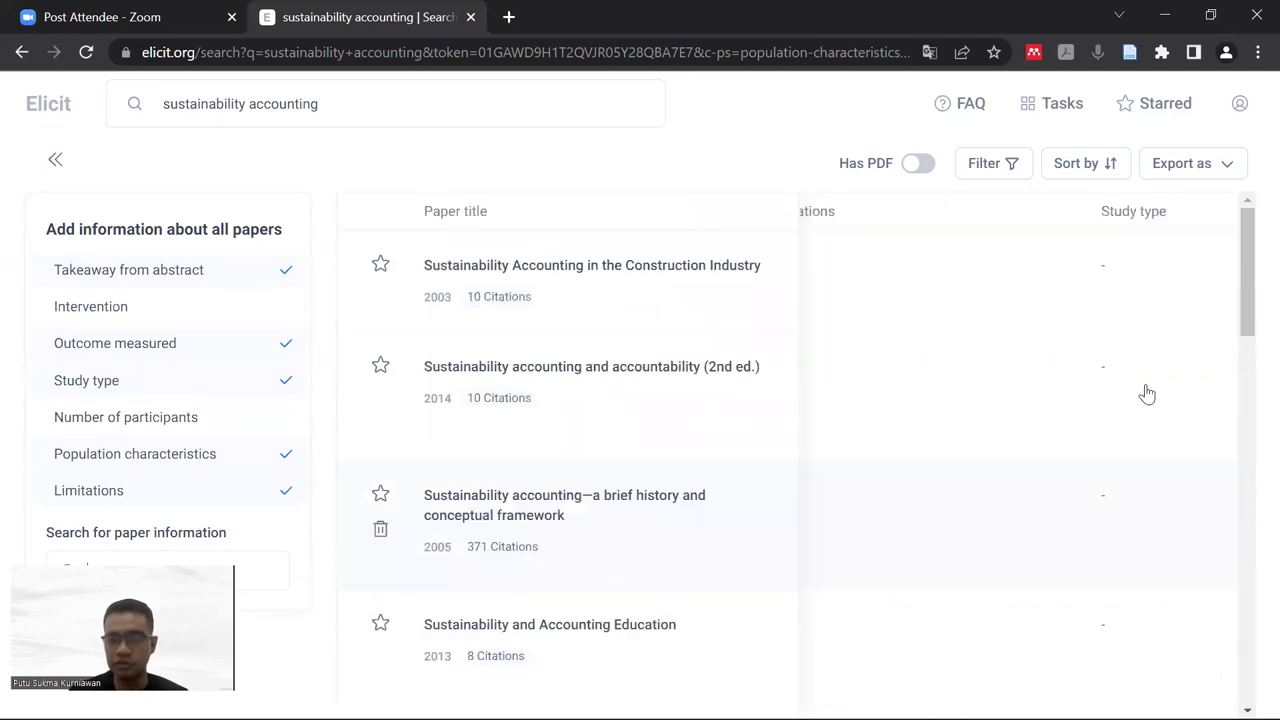
{"action": "scroll", "coordinate": [1144, 531], "scroll_direction": "down", "scroll_amount": 5}
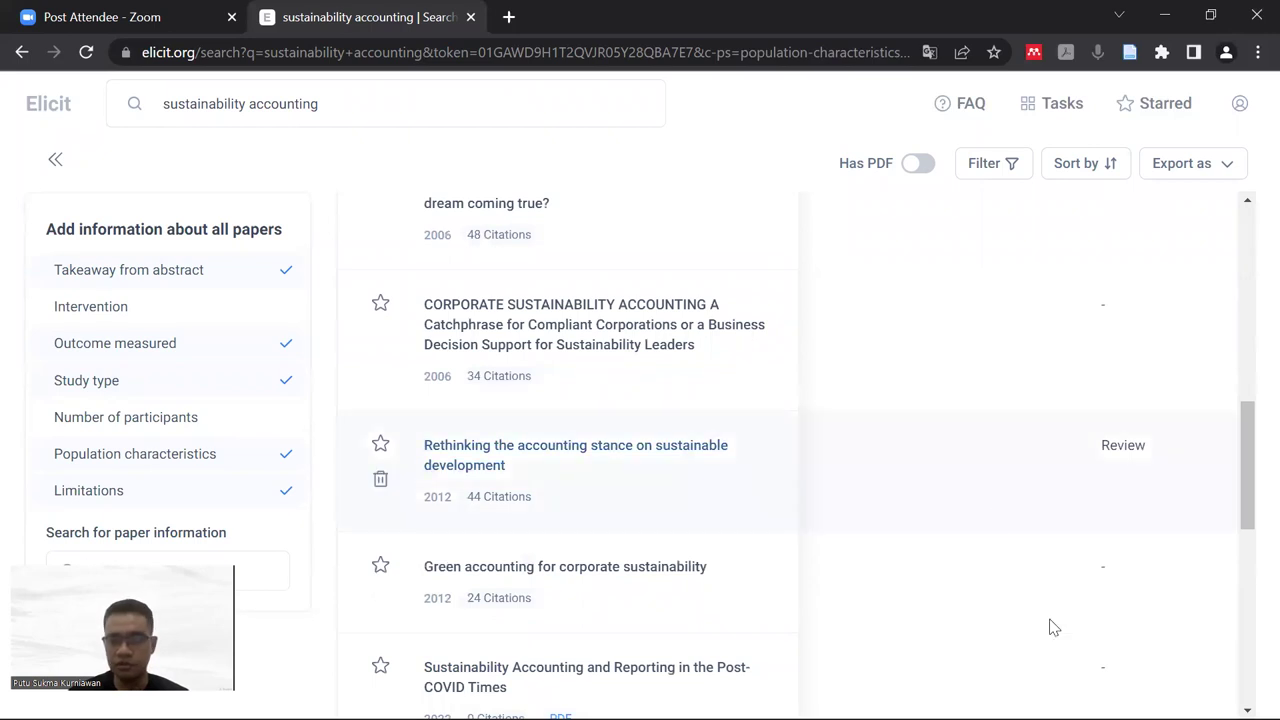
{"action": "scroll", "coordinate": [1049, 620], "scroll_direction": "down", "scroll_amount": 10}
Step: Locate the Limitations column in the results table and examine its entries for all papers
{"action": "left_click", "coordinate": [800, 622]}
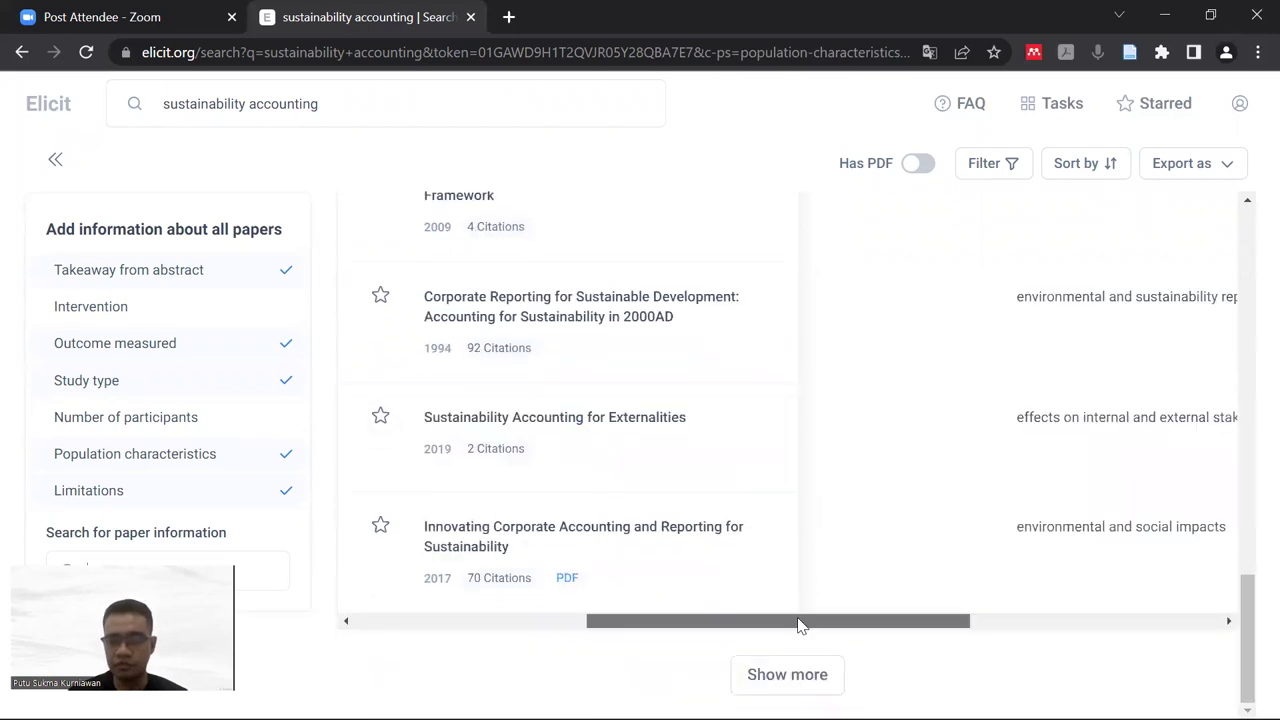
{"action": "left_click_drag", "start_coordinate": [800, 622], "coordinate": [895, 618]}
{"action": "scroll", "coordinate": [946, 530], "scroll_direction": "up", "scroll_amount": 10}
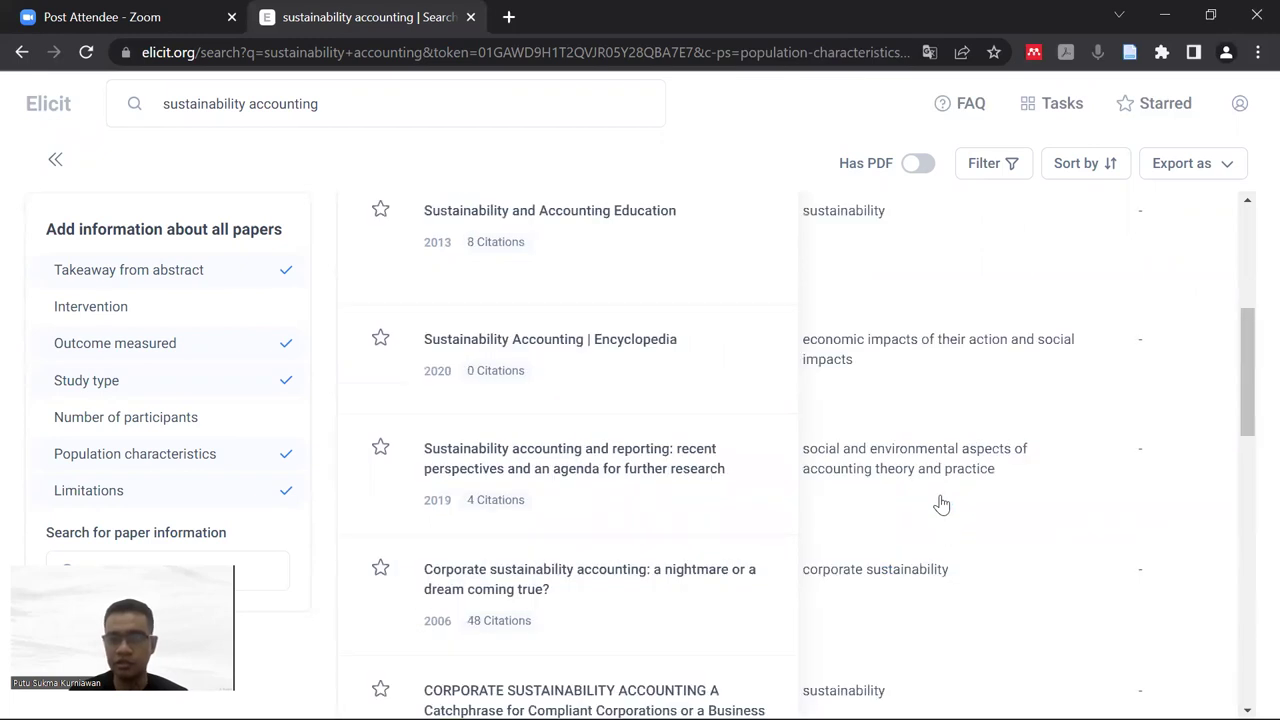
{"action": "scroll", "coordinate": [937, 503], "scroll_direction": "up", "scroll_amount": 5}
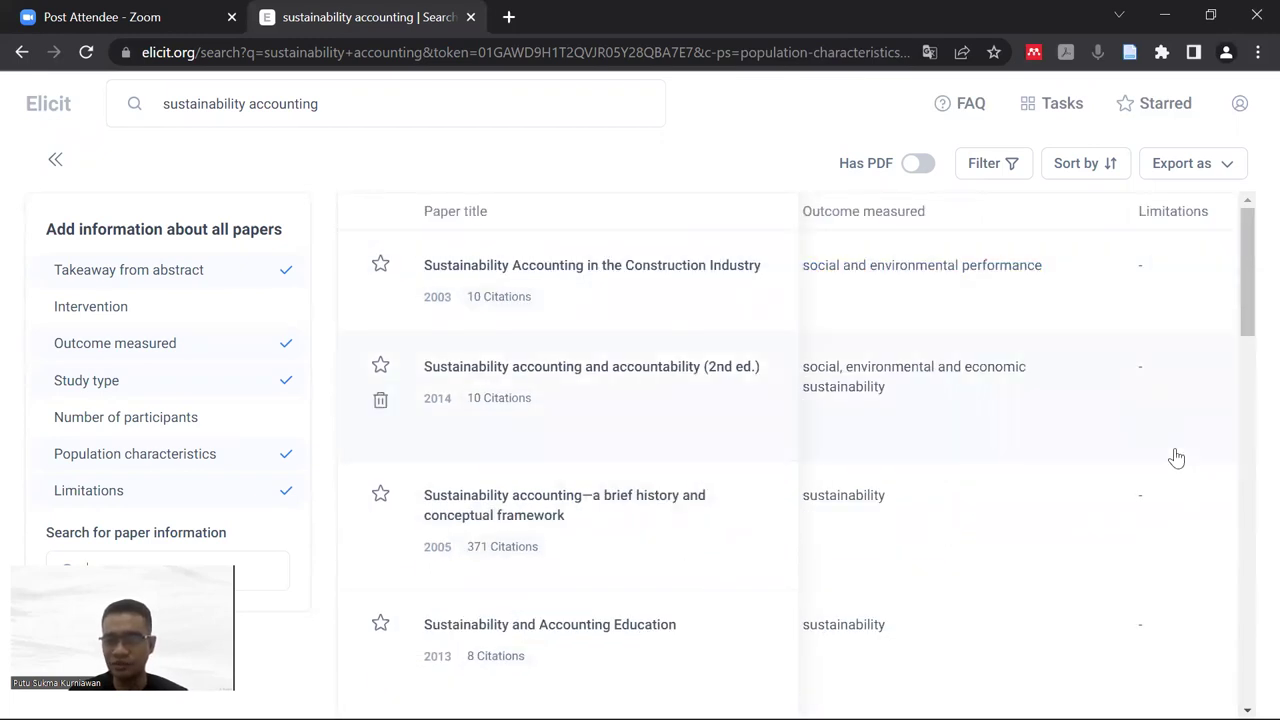
{"action": "scroll", "coordinate": [1173, 457], "scroll_direction": "down", "scroll_amount": 8}
{"action": "scroll", "coordinate": [1050, 610], "scroll_direction": "down", "scroll_amount": 3}
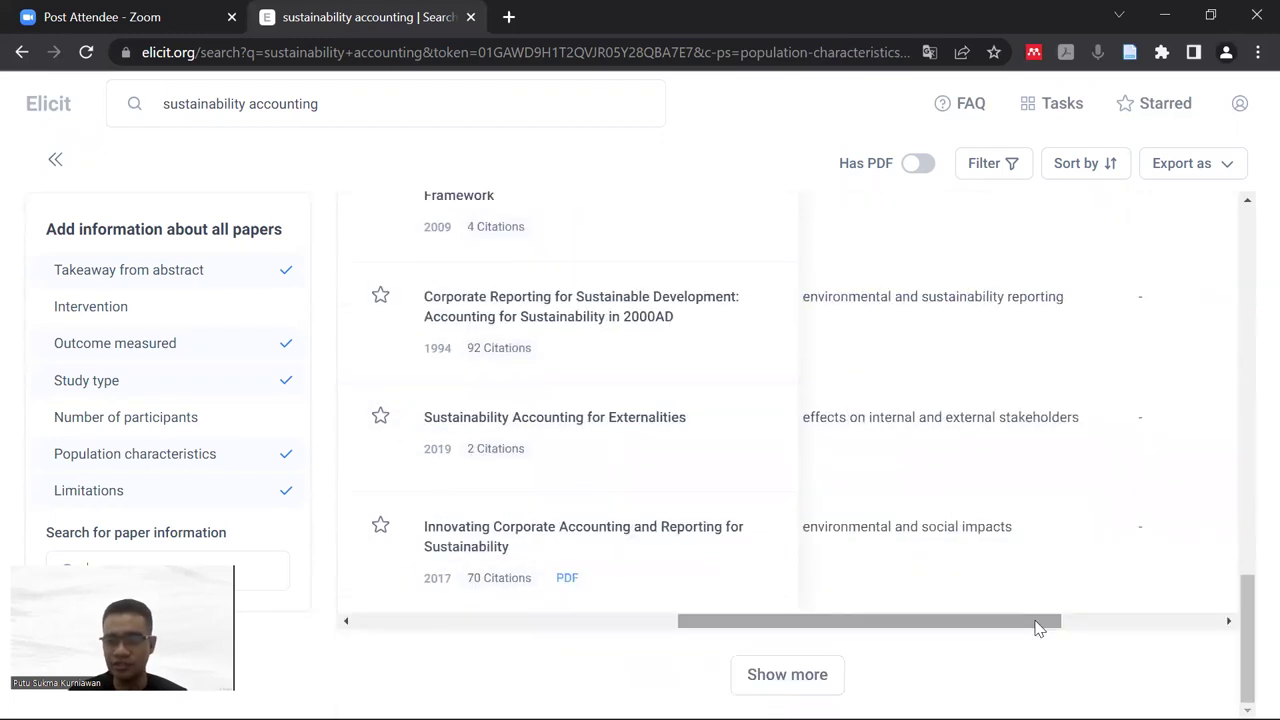
{"action": "left_click", "coordinate": [1227, 624]}
{"action": "scroll", "coordinate": [1066, 623], "scroll_direction": "left", "scroll_amount": 2}
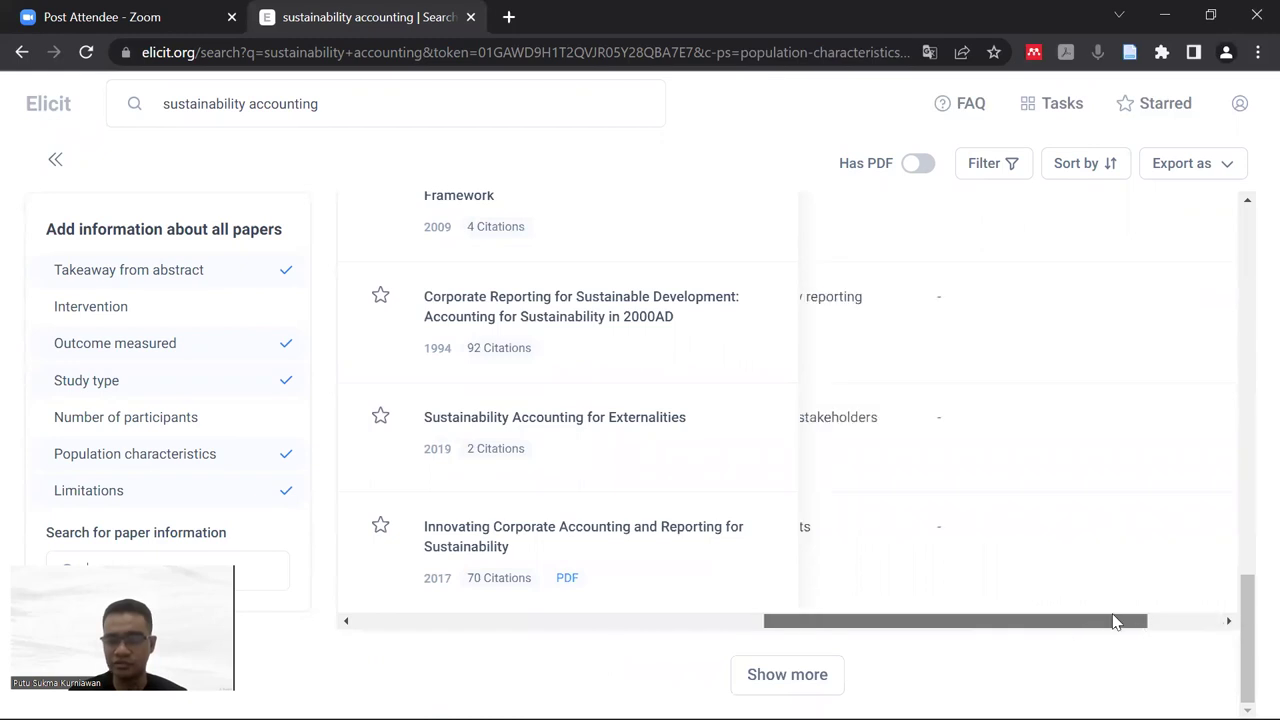
{"action": "scroll", "coordinate": [1001, 555], "scroll_direction": "left", "scroll_amount": 1}
{"action": "scroll", "coordinate": [1001, 554], "scroll_direction": "up", "scroll_amount": 10}
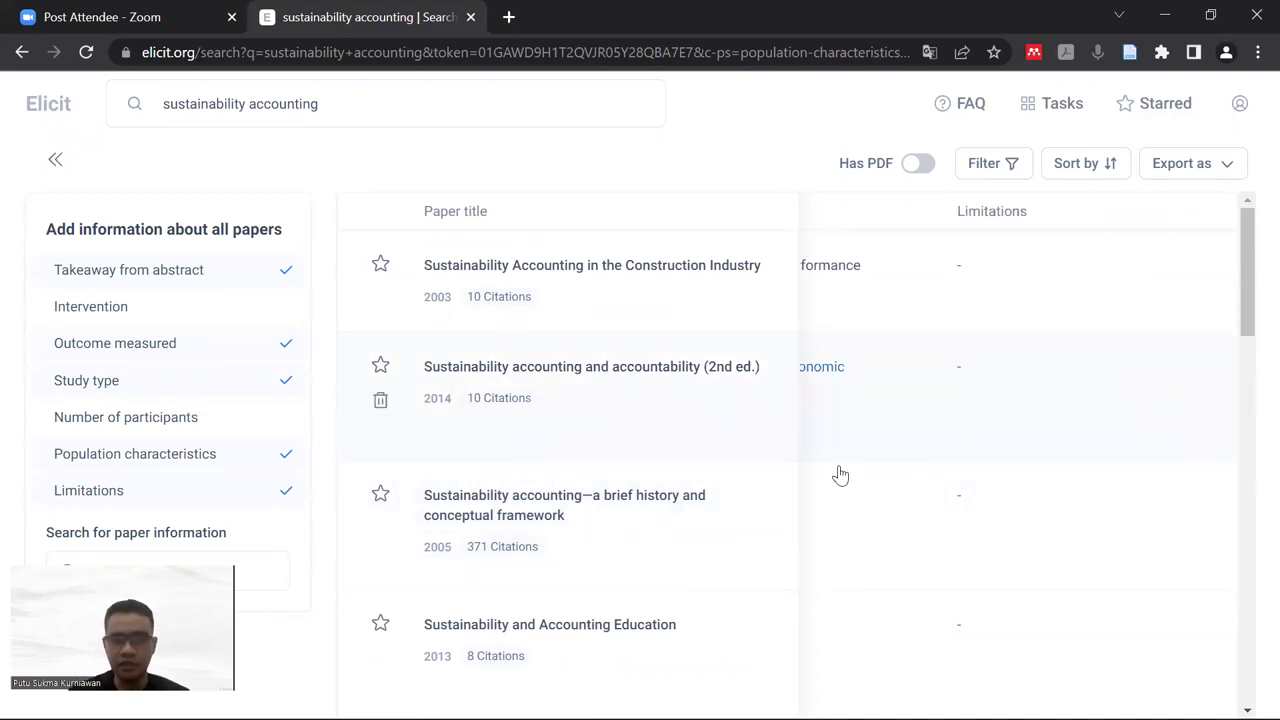
Step: Limit the results to papers that have a PDF and open the details of "Innovating Corporate Accounting and Reporting for Sustainability"
{"action": "left_click", "coordinate": [918, 166]}
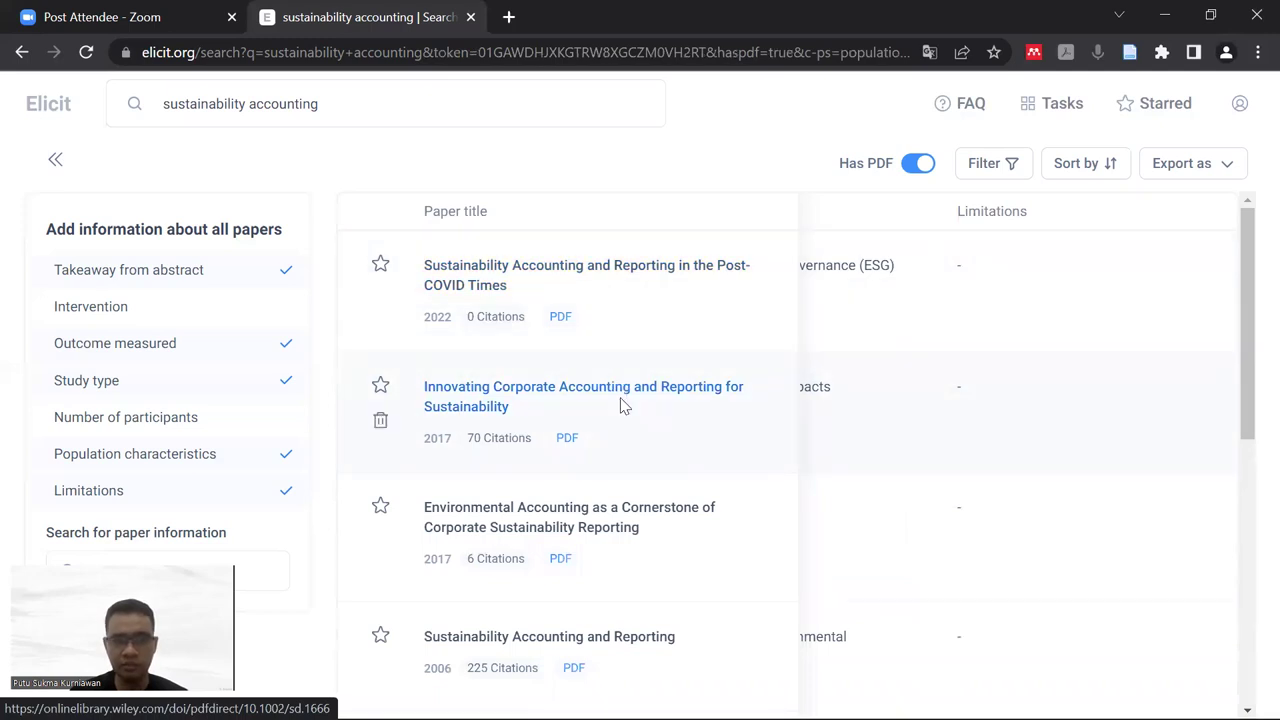
{"action": "left_click", "coordinate": [549, 390]}
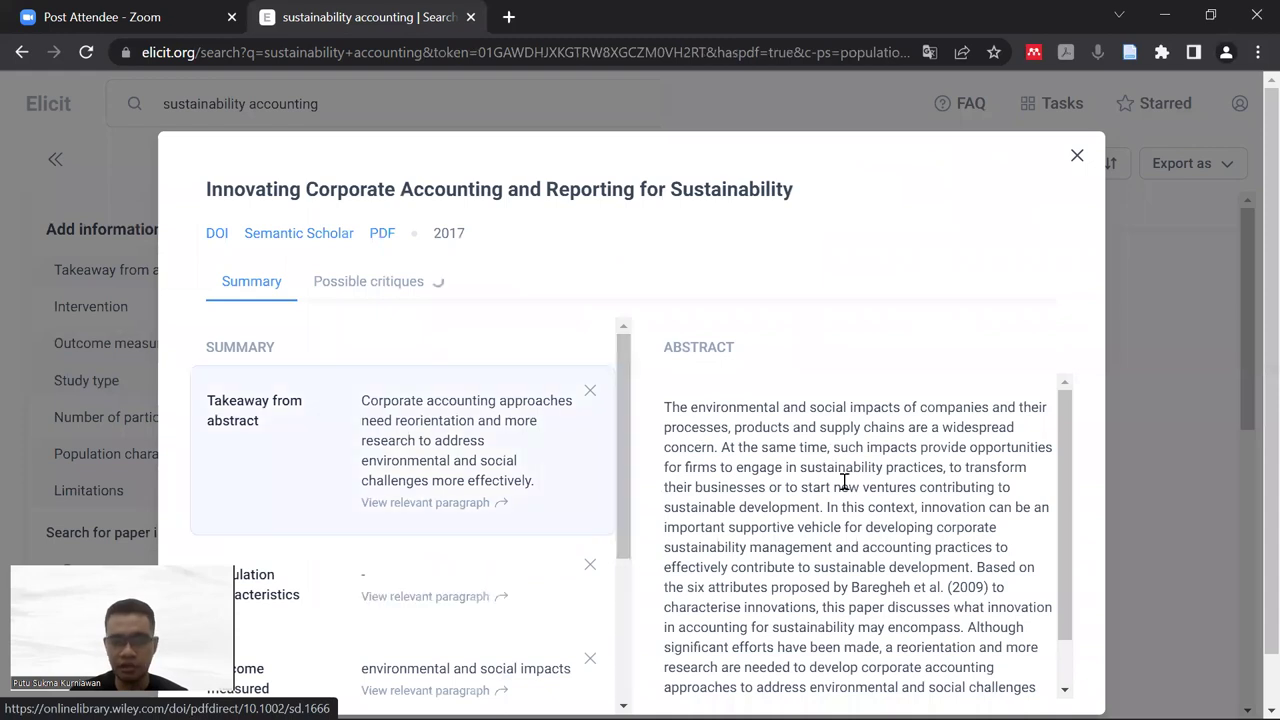
Step: Read the paper's abstract, summary answers and possible critiques, and close its details
{"action": "scroll", "coordinate": [844, 482], "scroll_direction": "down", "scroll_amount": 2}
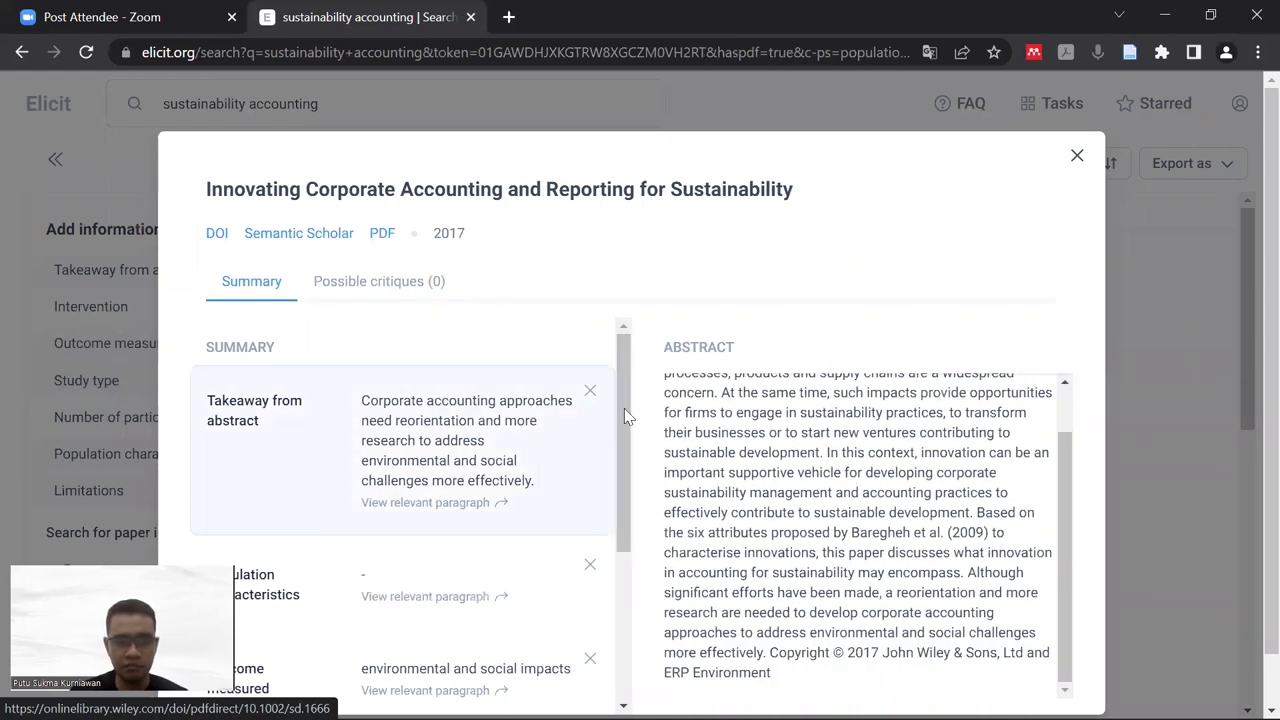
{"action": "left_click_drag", "start_coordinate": [628, 425], "coordinate": [615, 585]}
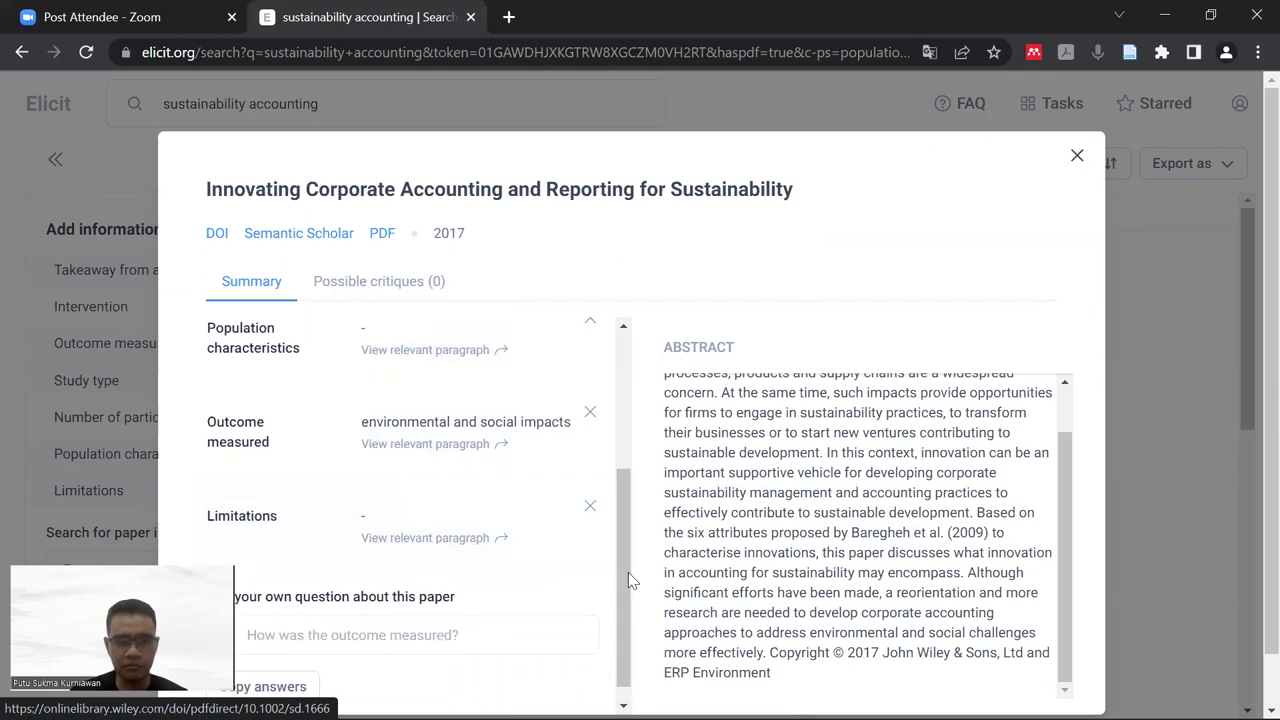
{"action": "left_click_drag", "start_coordinate": [630, 478], "coordinate": [615, 345]}
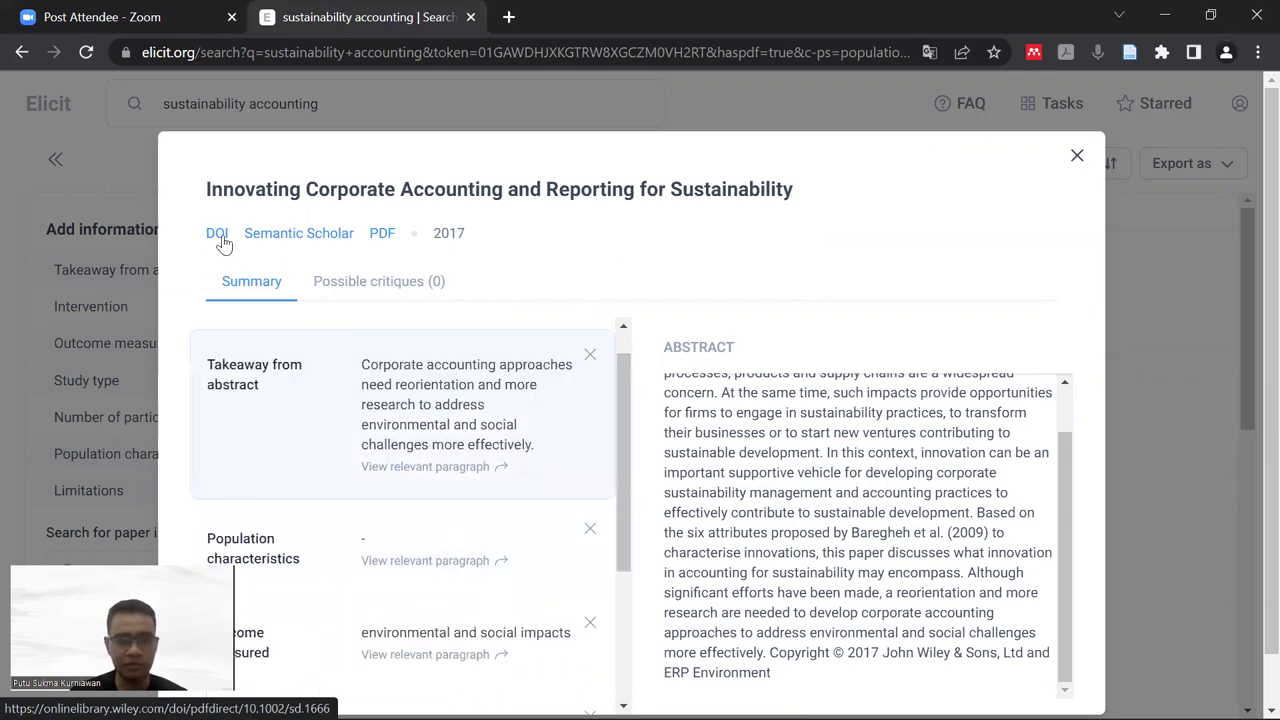
{"action": "left_click", "coordinate": [390, 284]}
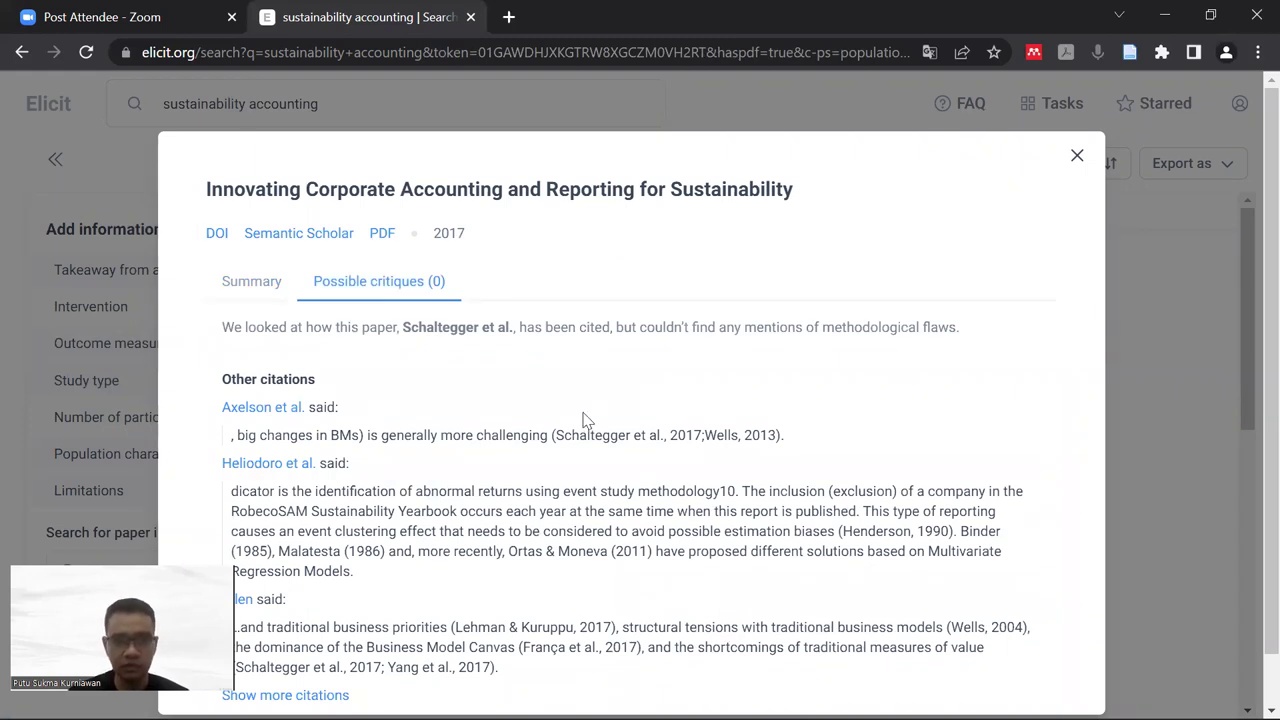
{"action": "scroll", "coordinate": [515, 520], "scroll_direction": "down", "scroll_amount": 1}
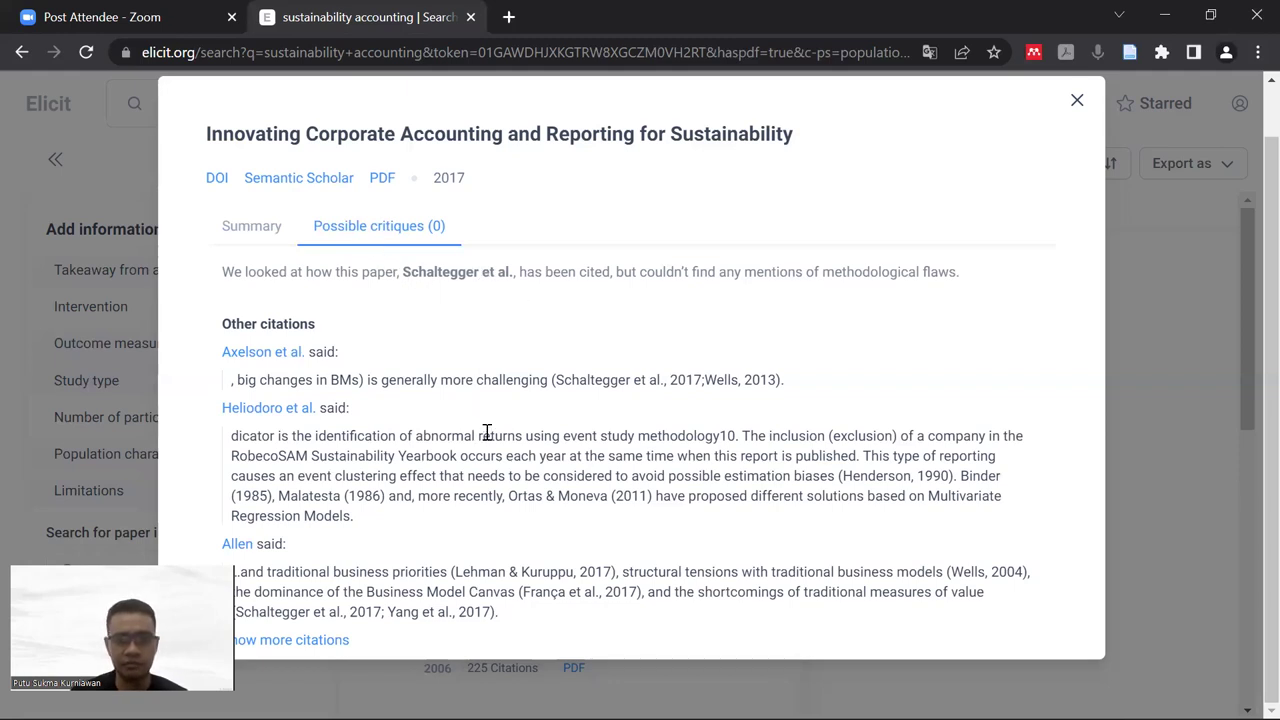
{"action": "left_click", "coordinate": [255, 228]}
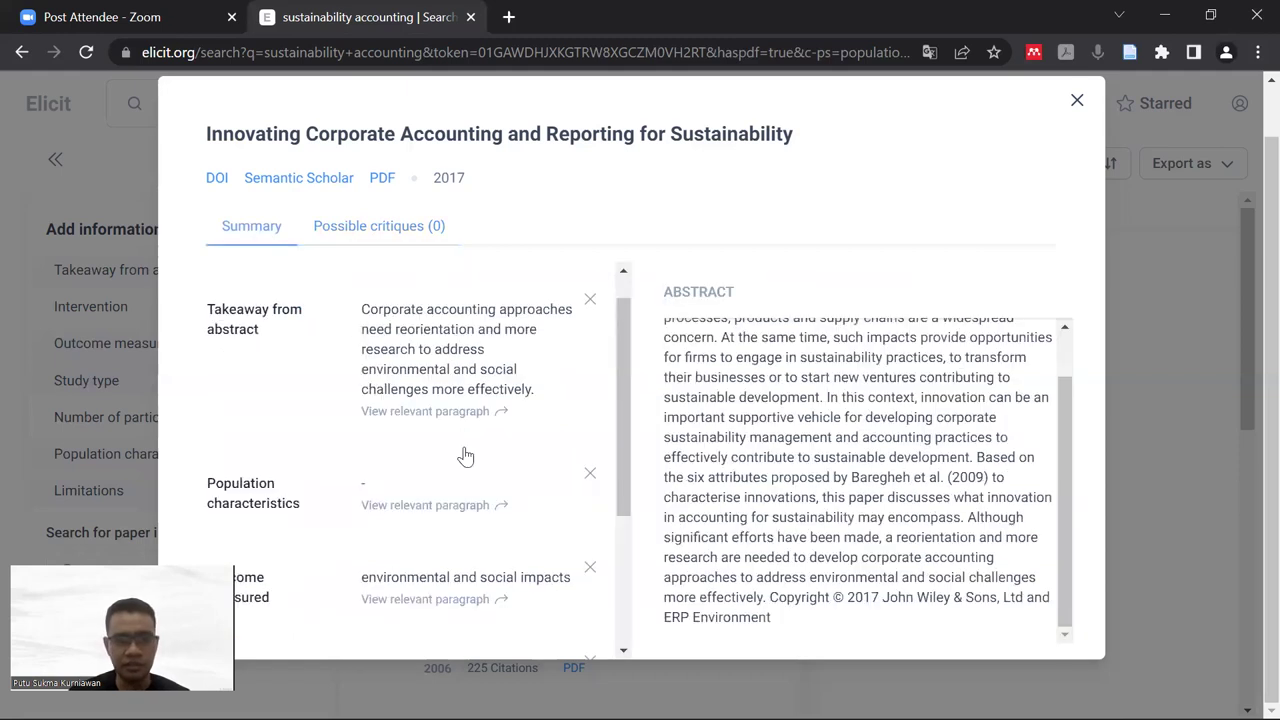
{"action": "scroll", "coordinate": [415, 391], "scroll_direction": "down", "scroll_amount": 1}
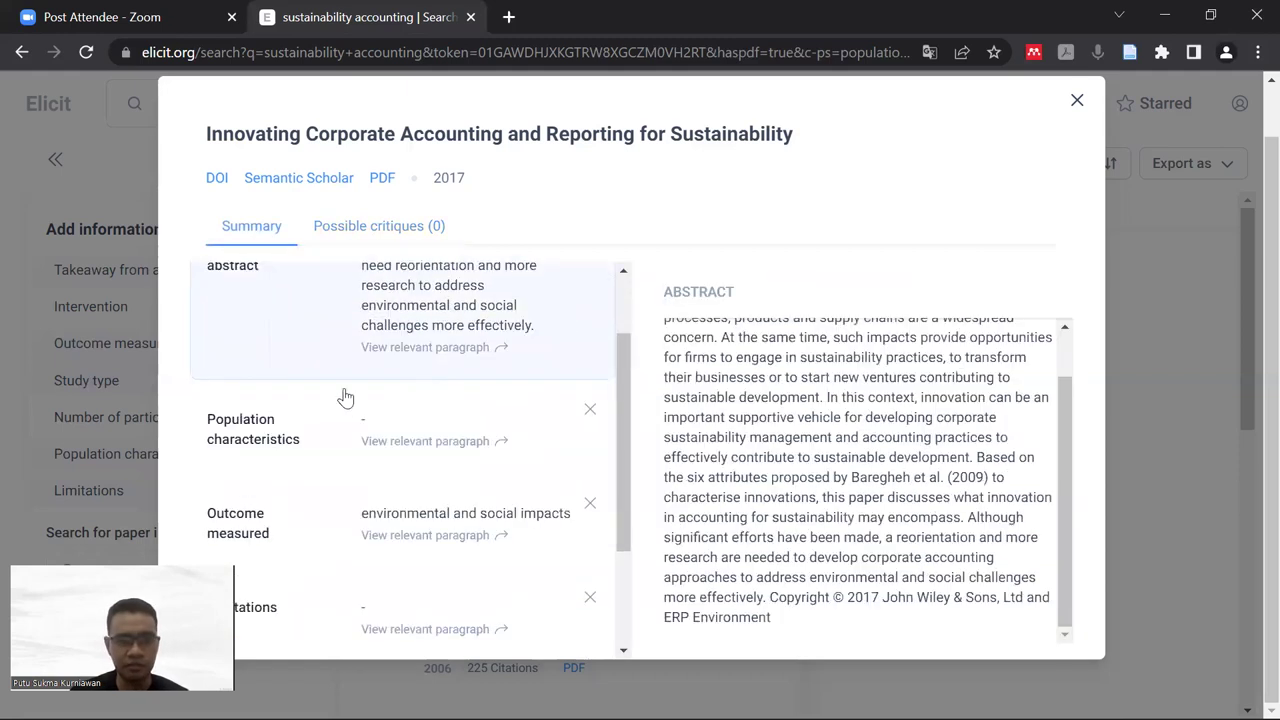
{"action": "scroll", "coordinate": [434, 344], "scroll_direction": "down", "scroll_amount": 2}
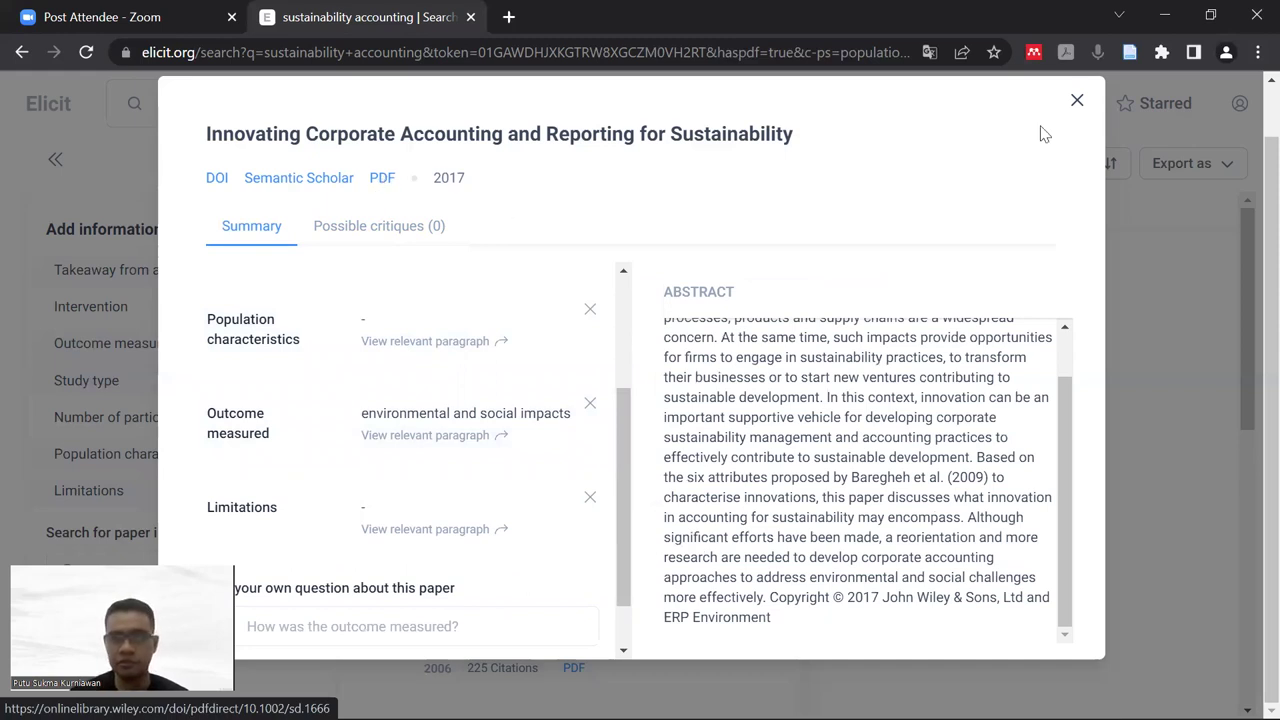
{"action": "left_click", "coordinate": [1076, 104]}
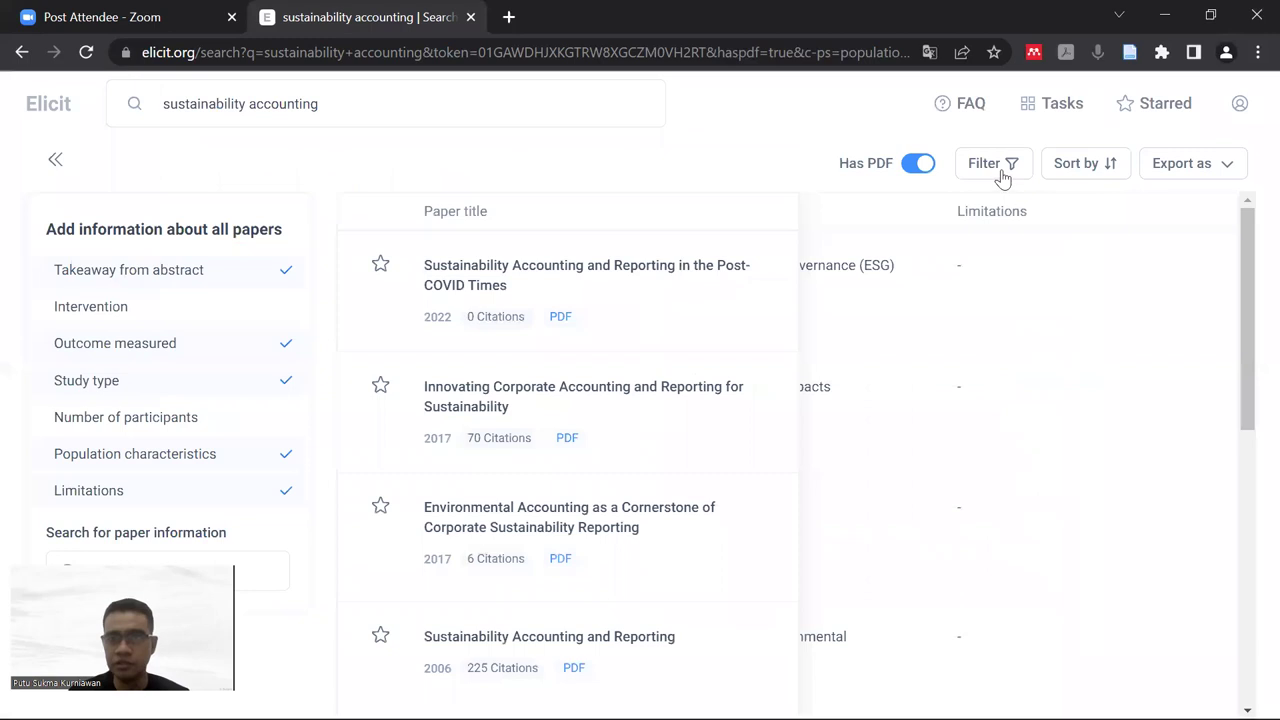
Step: Show the result filters and review the available study types and publication years
{"action": "left_click", "coordinate": [1003, 170]}
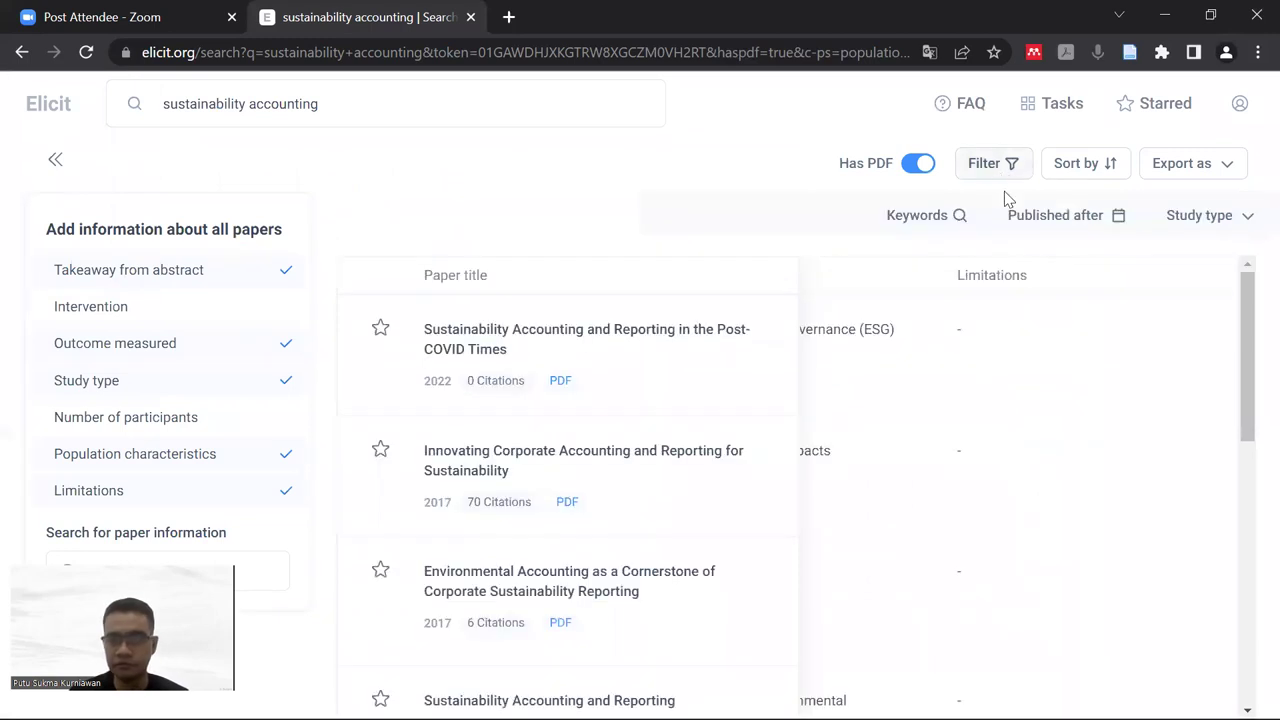
{"action": "left_click", "coordinate": [1210, 218]}
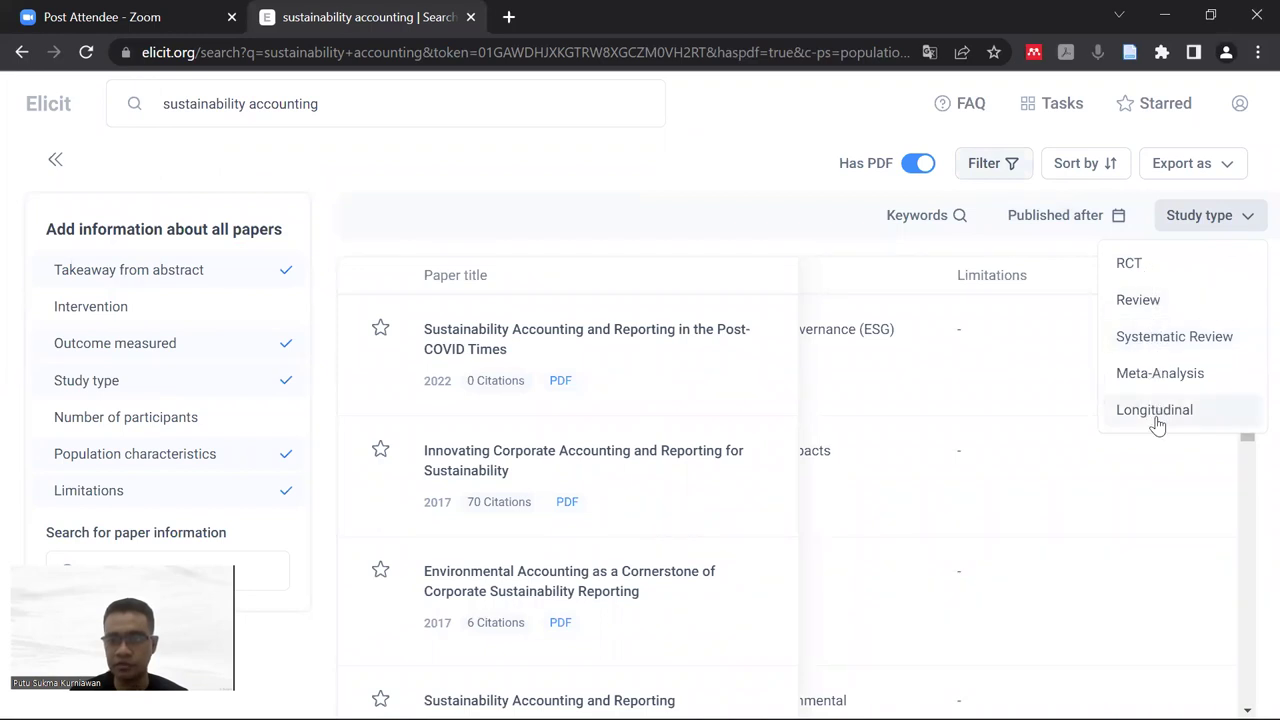
{"action": "left_click", "coordinate": [1075, 218]}
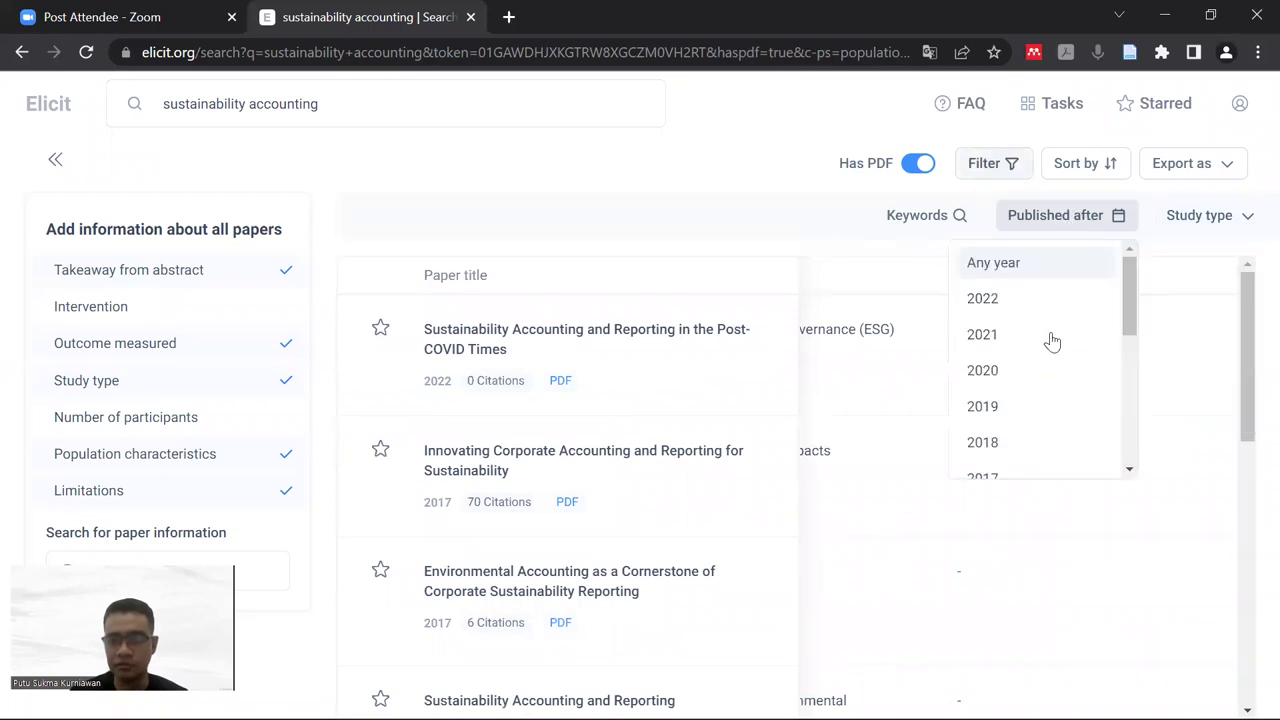
{"action": "scroll", "coordinate": [1055, 413], "scroll_direction": "down", "scroll_amount": 2}
{"action": "scroll", "coordinate": [1055, 413], "scroll_direction": "up", "scroll_amount": 2}
Step: Review the sorting criteria and export formats available for the results without applying any
{"action": "left_click", "coordinate": [1110, 166]}
{"action": "left_click", "coordinate": [1110, 166]}
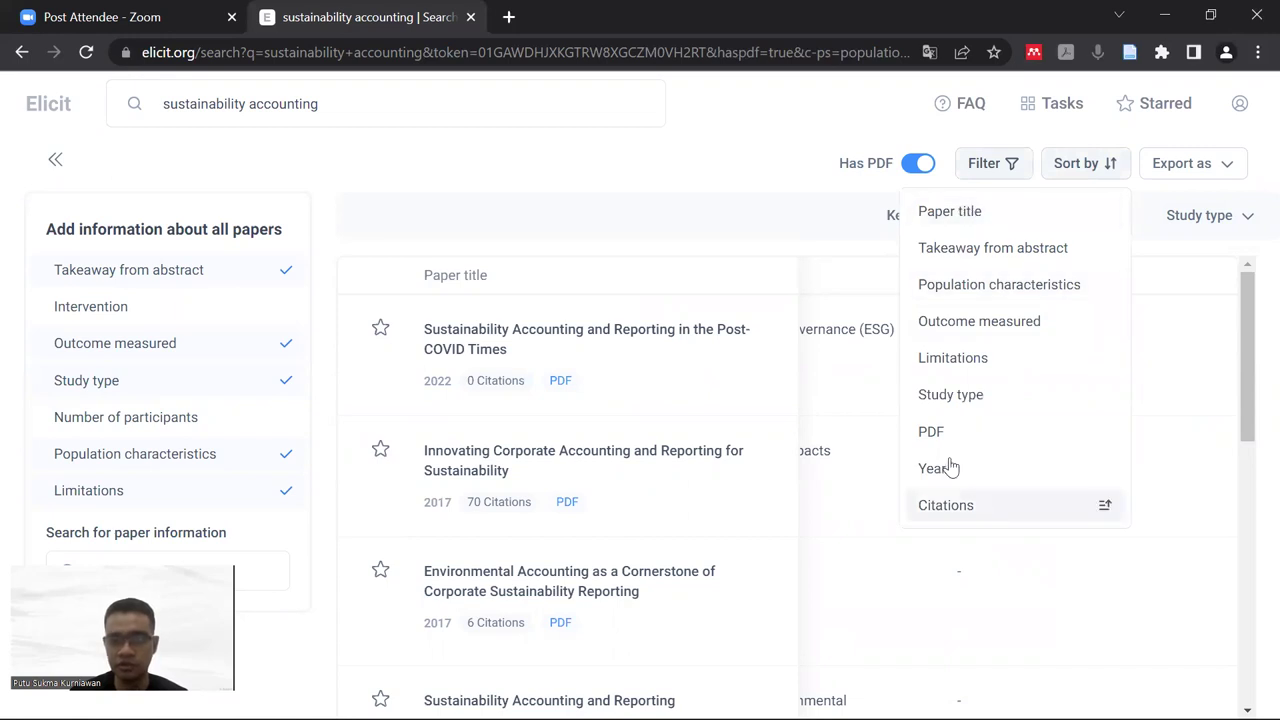
{"action": "left_click", "coordinate": [790, 166]}
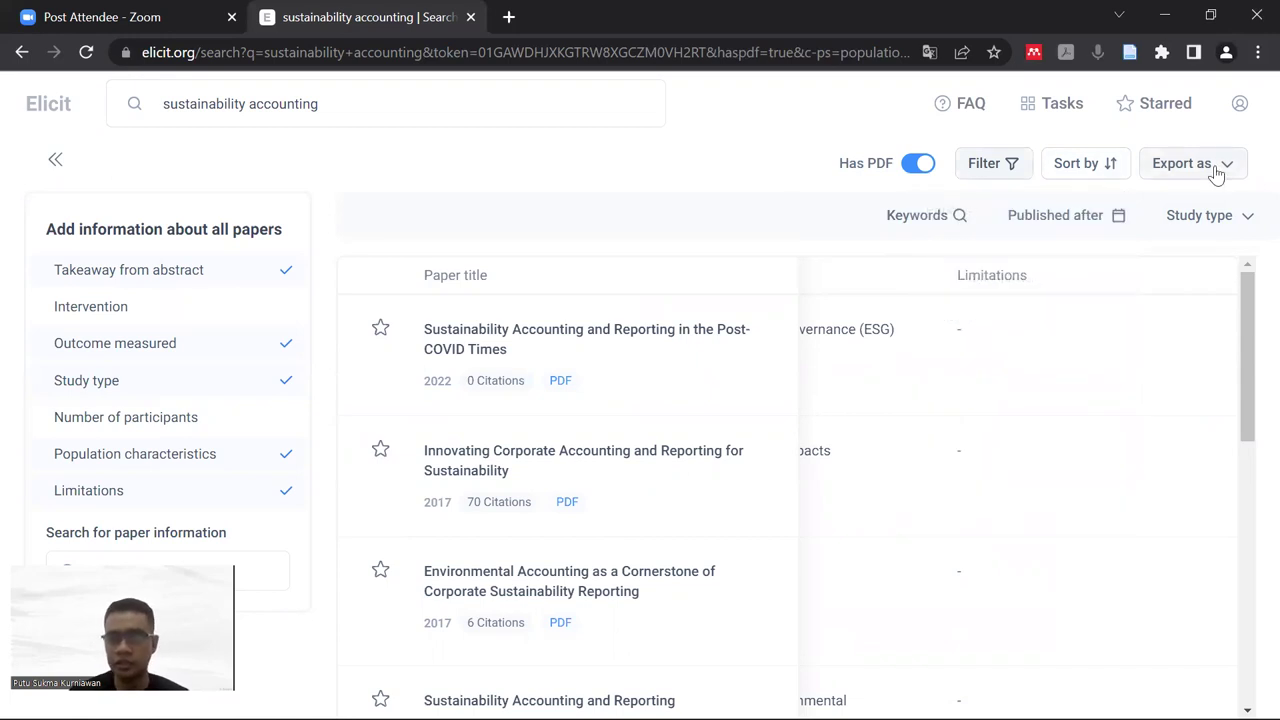
{"action": "left_click", "coordinate": [1216, 174]}
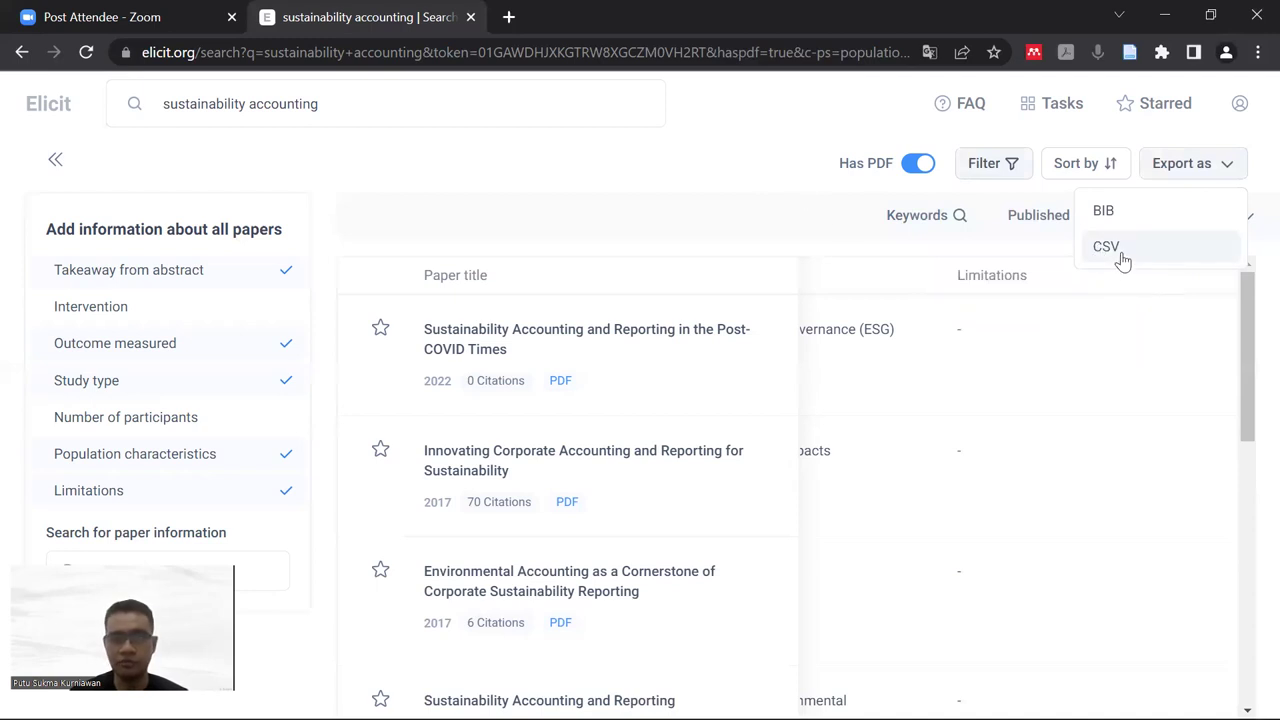
{"action": "left_click", "coordinate": [757, 163]}
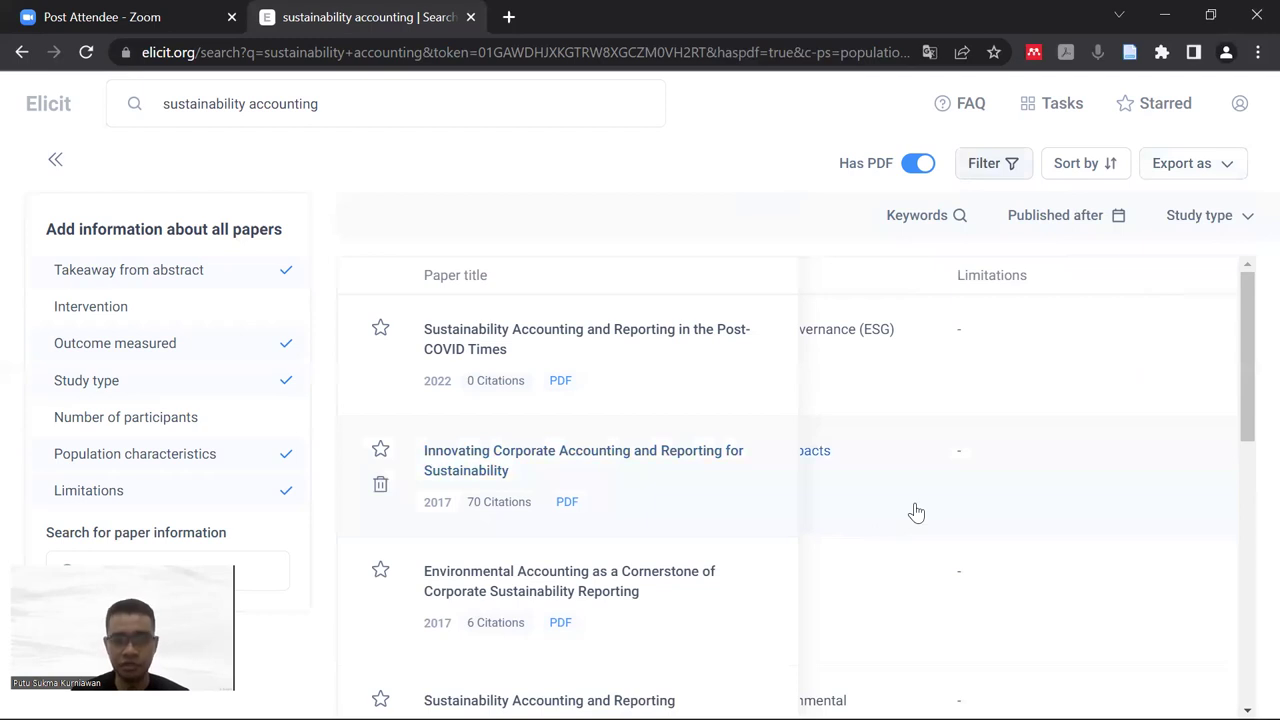
Step: Look through the remaining papers with PDFs and bring the abstract takeaways back into view
{"action": "scroll", "coordinate": [845, 532], "scroll_direction": "down", "scroll_amount": 1}
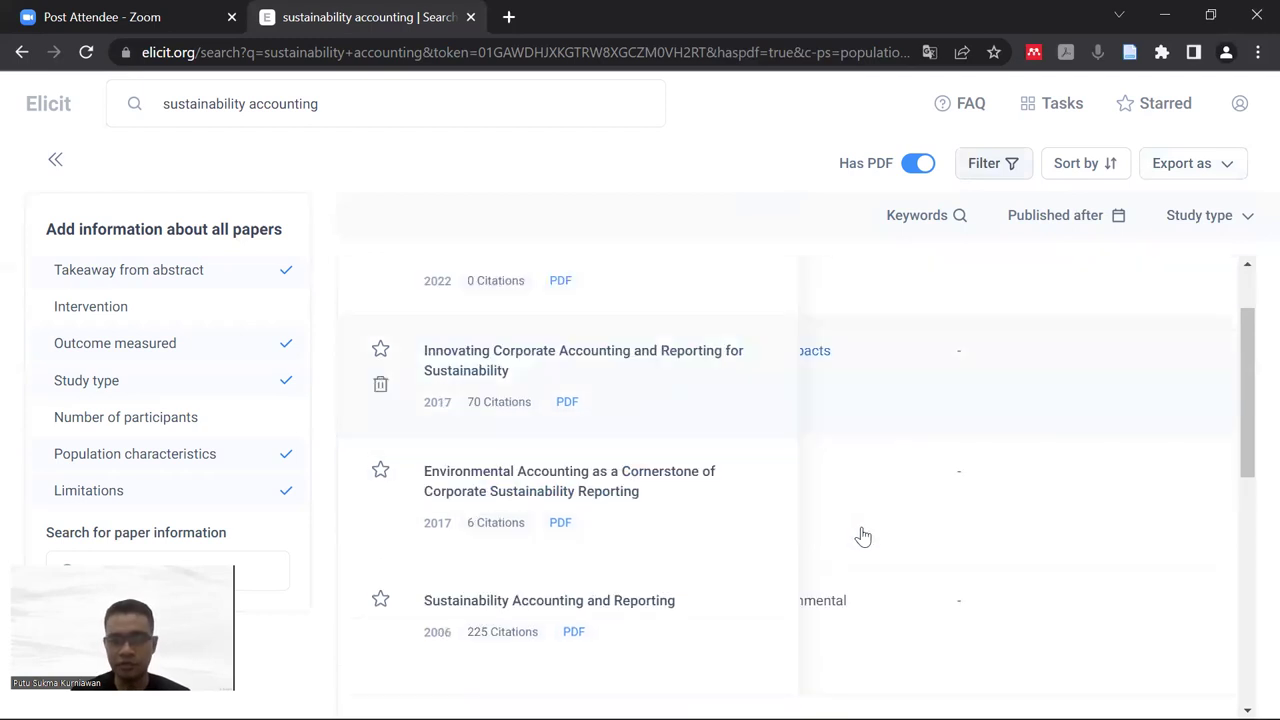
{"action": "scroll", "coordinate": [860, 535], "scroll_direction": "down", "scroll_amount": 5}
{"action": "scroll", "coordinate": [885, 625], "scroll_direction": "down", "scroll_amount": 1}
{"action": "left_click_drag", "start_coordinate": [885, 625], "coordinate": [475, 627]}
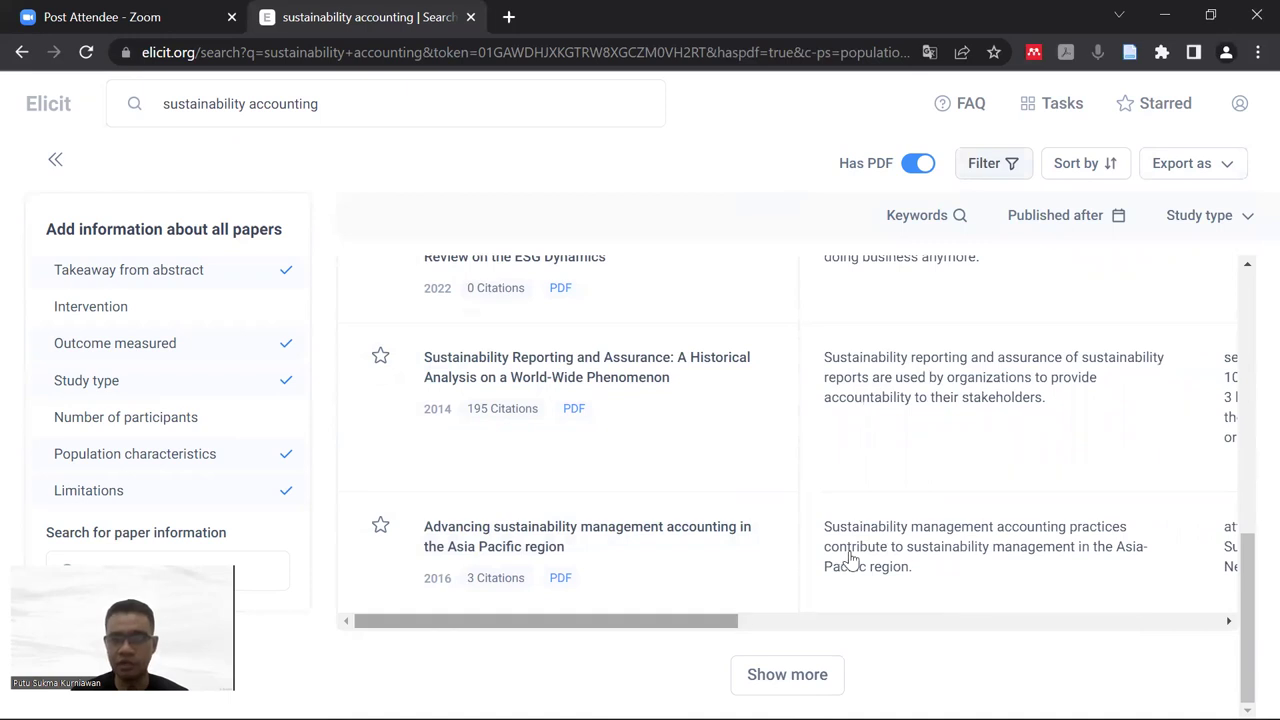
Step: Look through the papers with PDFs and bring their population characteristics into view
{"action": "scroll", "coordinate": [850, 561], "scroll_direction": "up", "scroll_amount": 4}
{"action": "scroll", "coordinate": [850, 561], "scroll_direction": "up", "scroll_amount": 3}
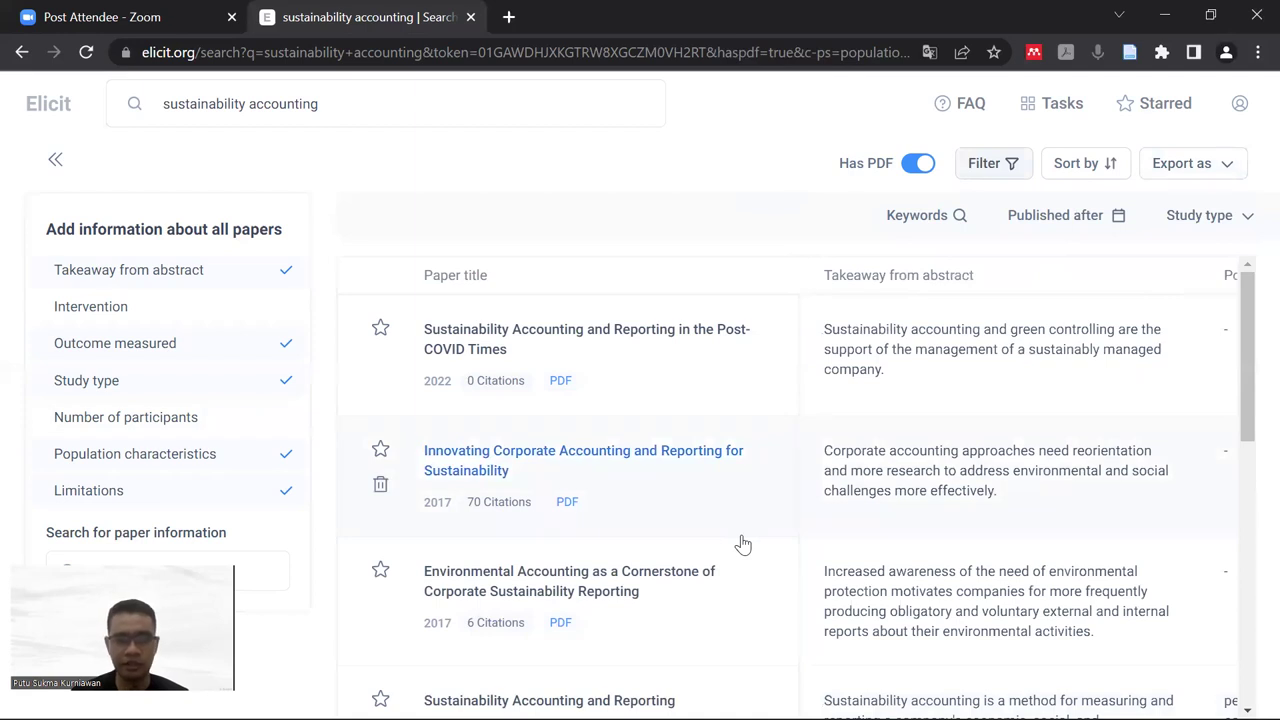
{"action": "scroll", "coordinate": [743, 544], "scroll_direction": "down", "scroll_amount": 1}
{"action": "scroll", "coordinate": [743, 544], "scroll_direction": "down", "scroll_amount": 5}
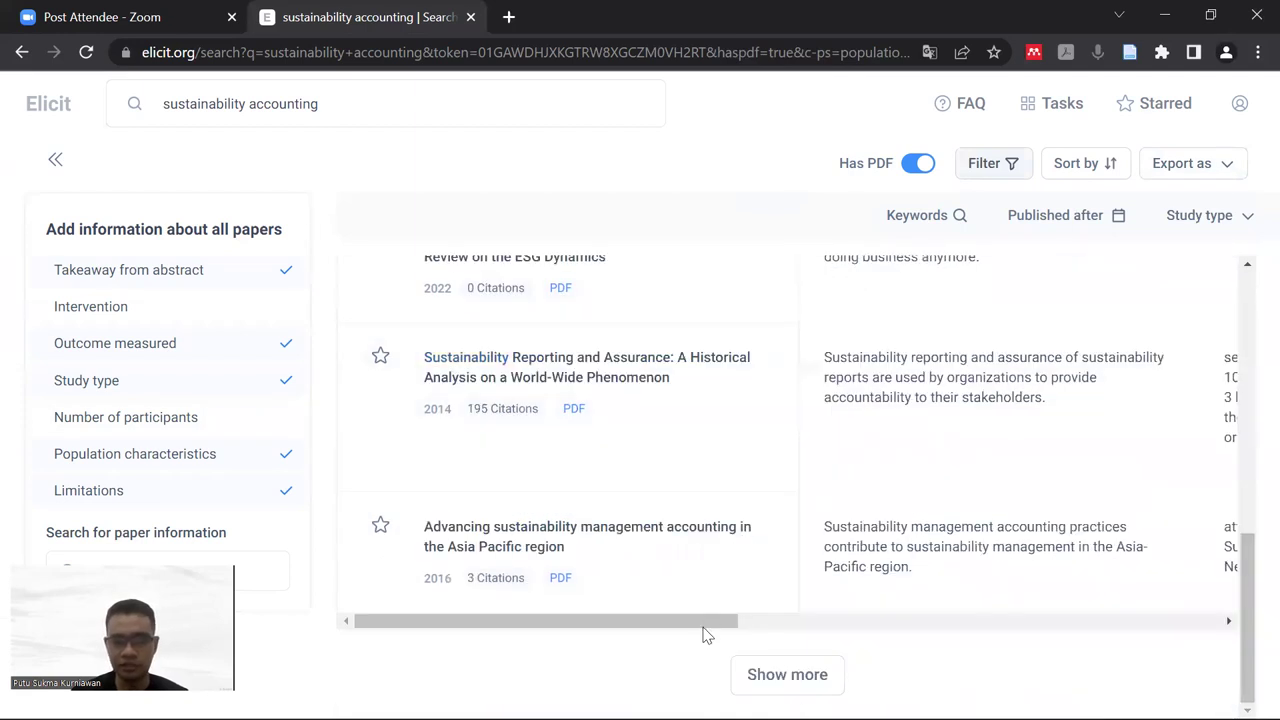
{"action": "left_click", "coordinate": [893, 626]}
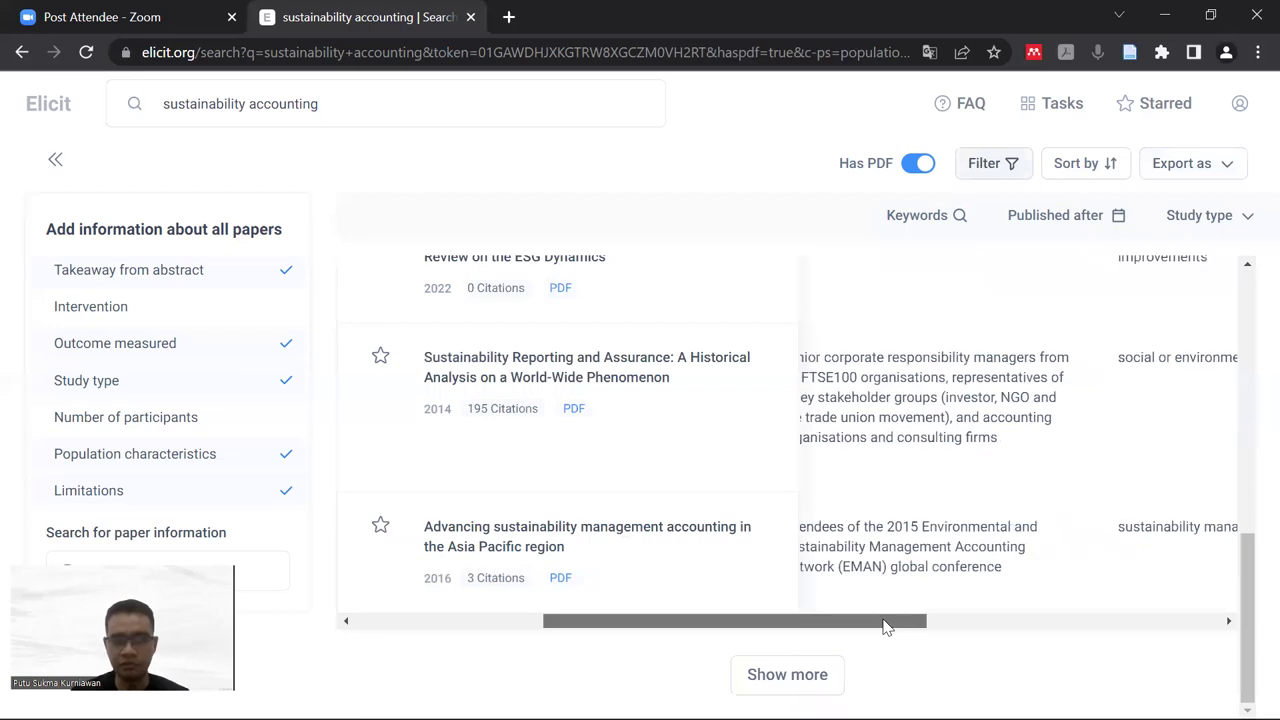
{"action": "left_click_drag", "start_coordinate": [884, 626], "coordinate": [876, 626]}
{"action": "scroll", "coordinate": [907, 555], "scroll_direction": "up", "scroll_amount": 10}
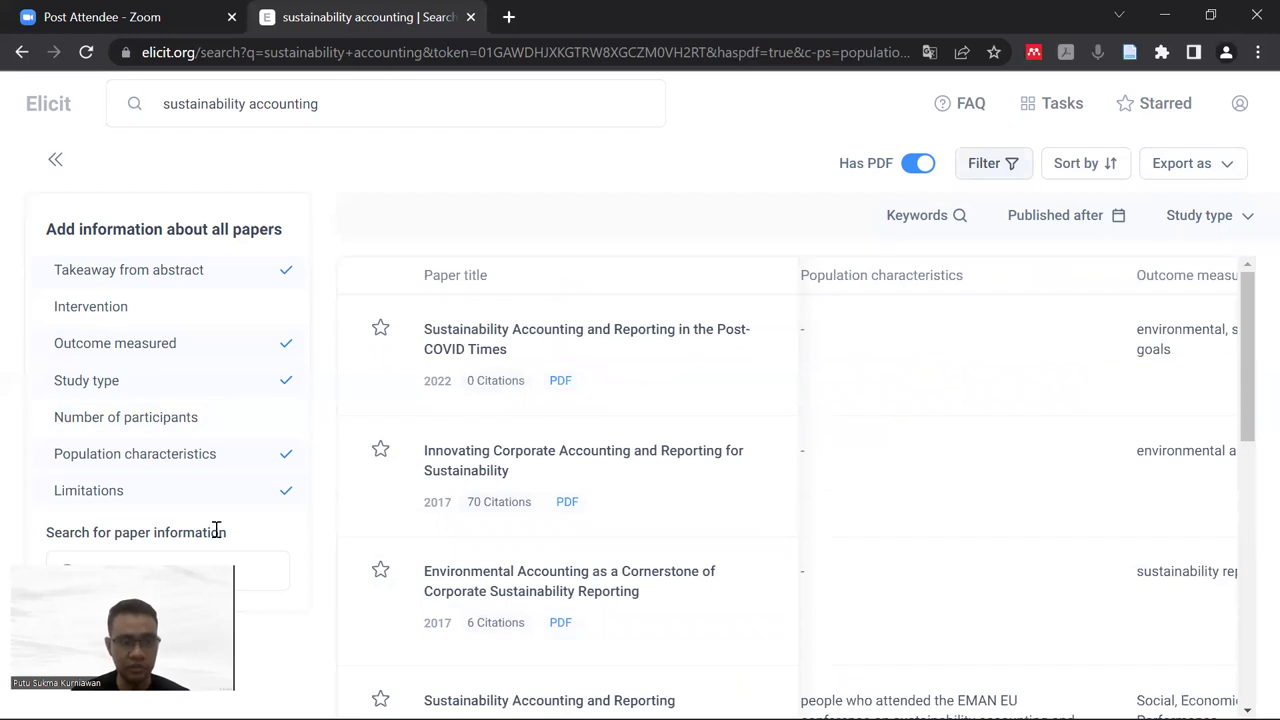
Step: Add the Detailed study design information column for all papers
{"action": "left_click", "coordinate": [263, 571]}
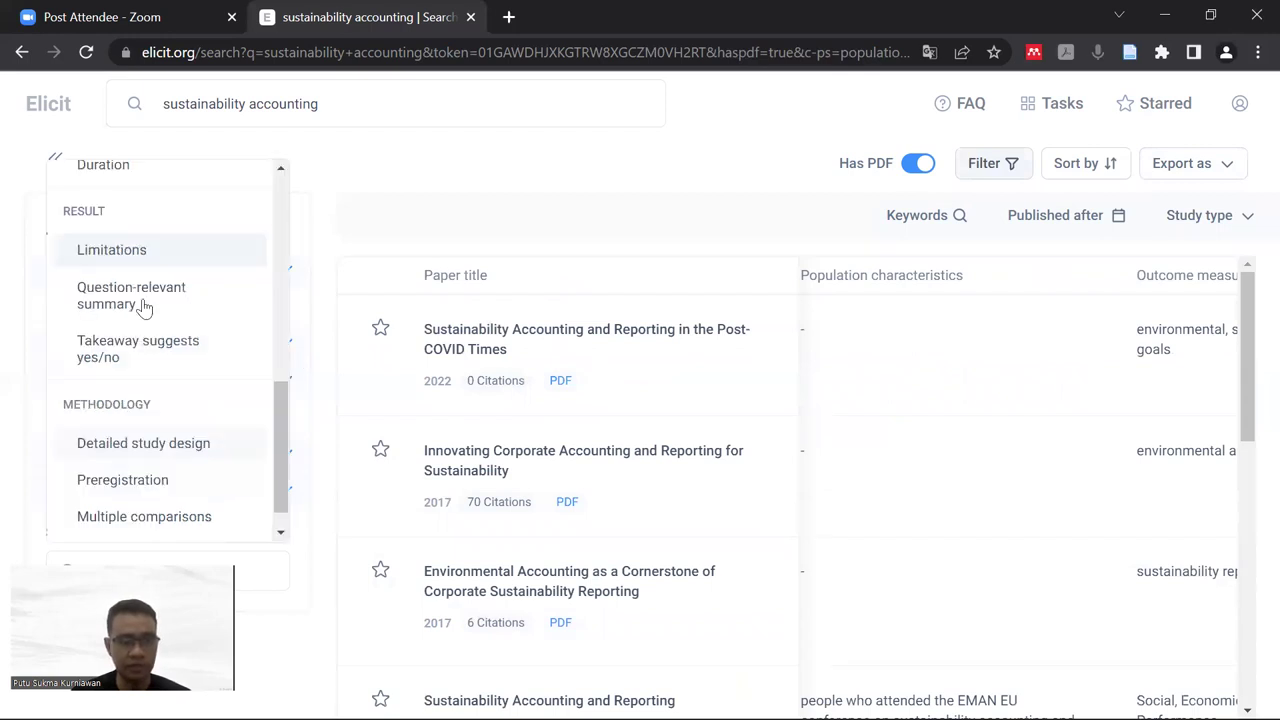
{"action": "scroll", "coordinate": [175, 450], "scroll_direction": "down", "scroll_amount": 1}
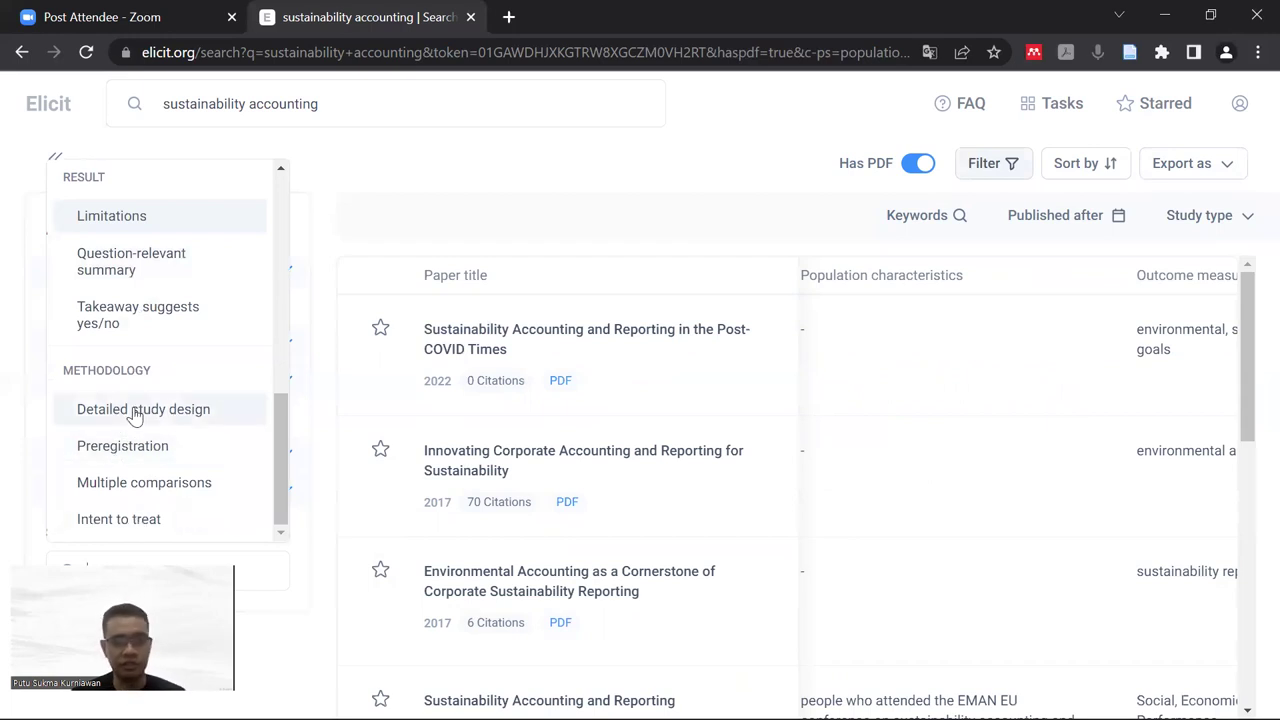
{"action": "left_click", "coordinate": [135, 412]}
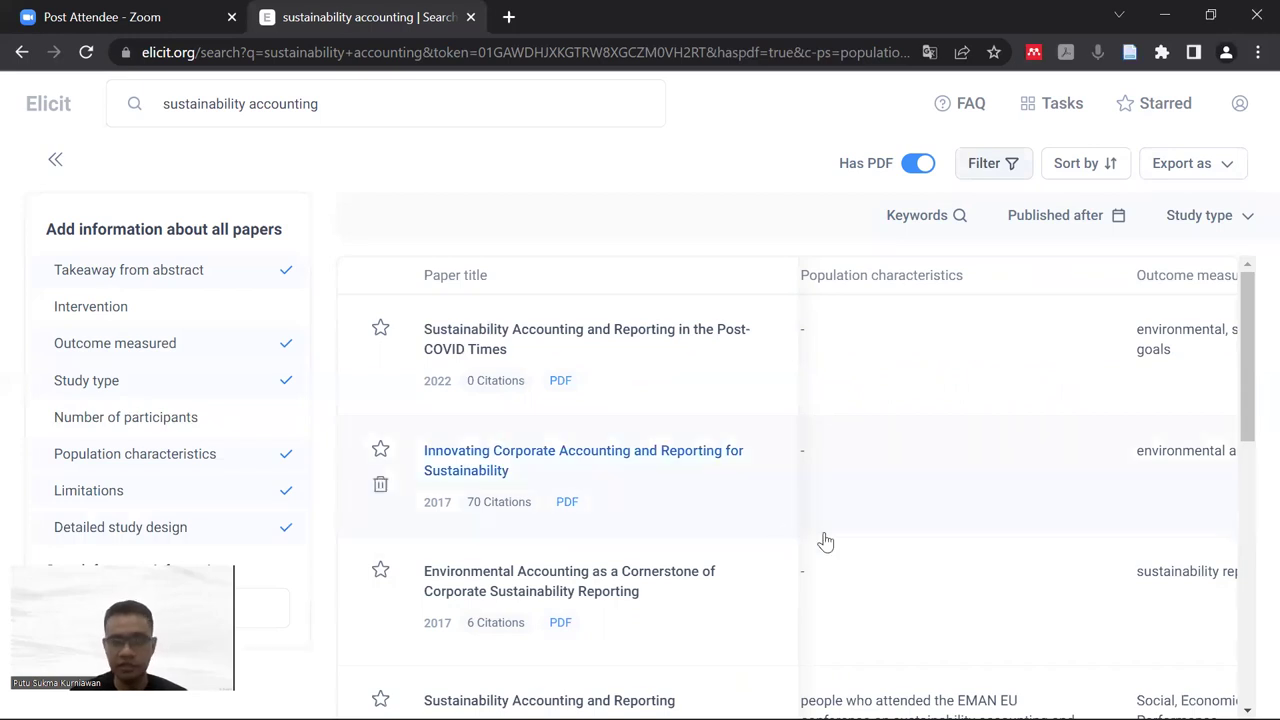
Step: Look across the population characteristics, limitations and study type columns through to the detailed study design column
{"action": "scroll", "coordinate": [891, 606], "scroll_direction": "down", "scroll_amount": 10}
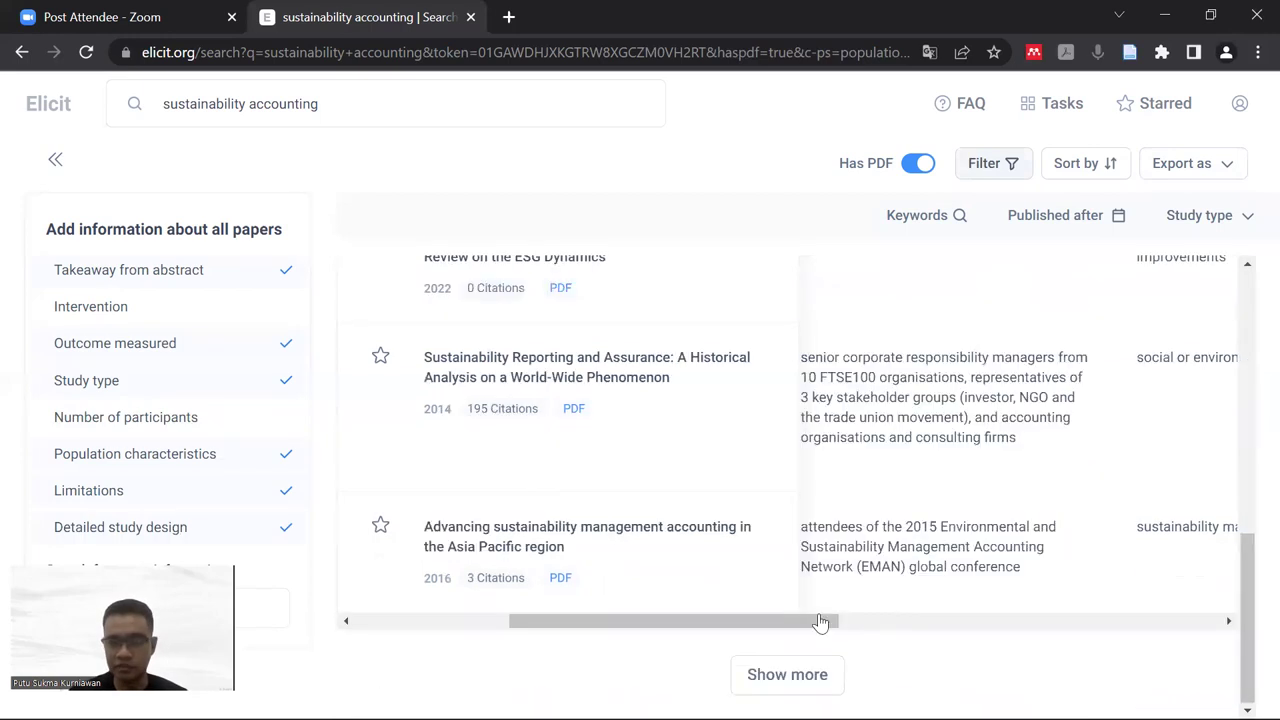
{"action": "left_click_drag", "start_coordinate": [803, 623], "coordinate": [794, 622]}
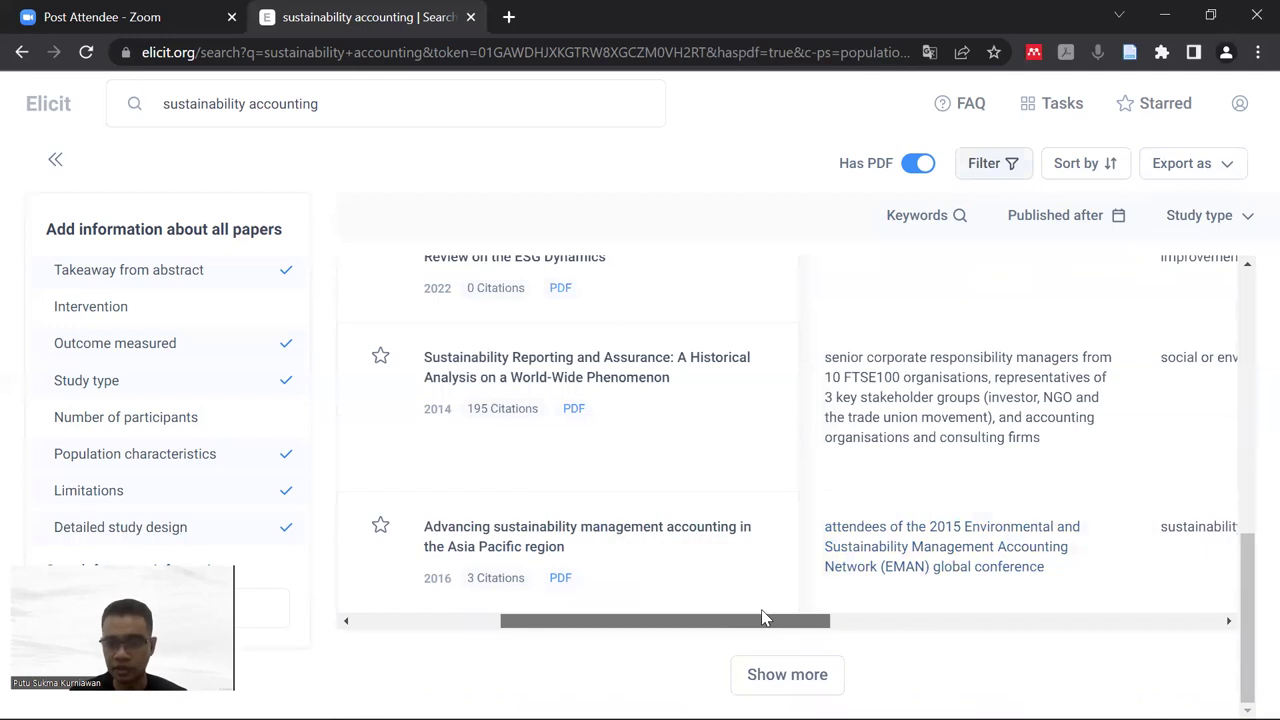
{"action": "scroll", "coordinate": [997, 556], "scroll_direction": "left", "scroll_amount": 1}
{"action": "scroll", "coordinate": [995, 555], "scroll_direction": "up", "scroll_amount": 10}
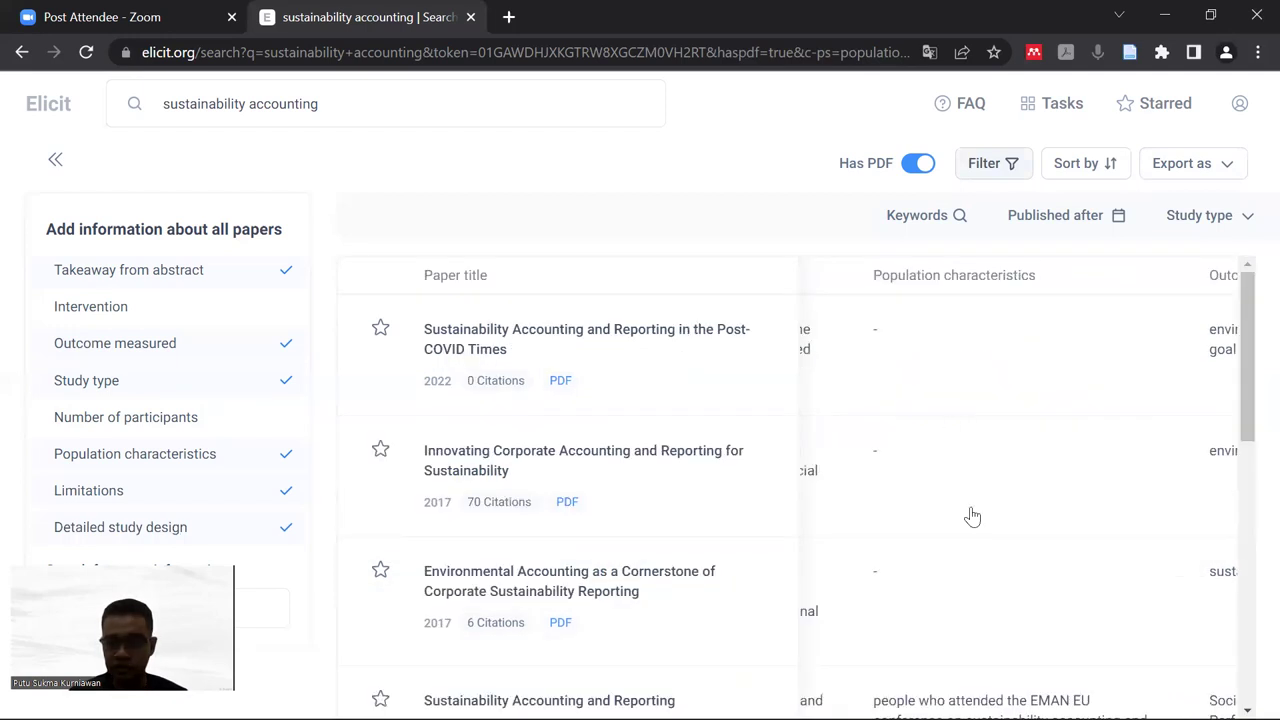
{"action": "scroll", "coordinate": [960, 530], "scroll_direction": "down", "scroll_amount": 10}
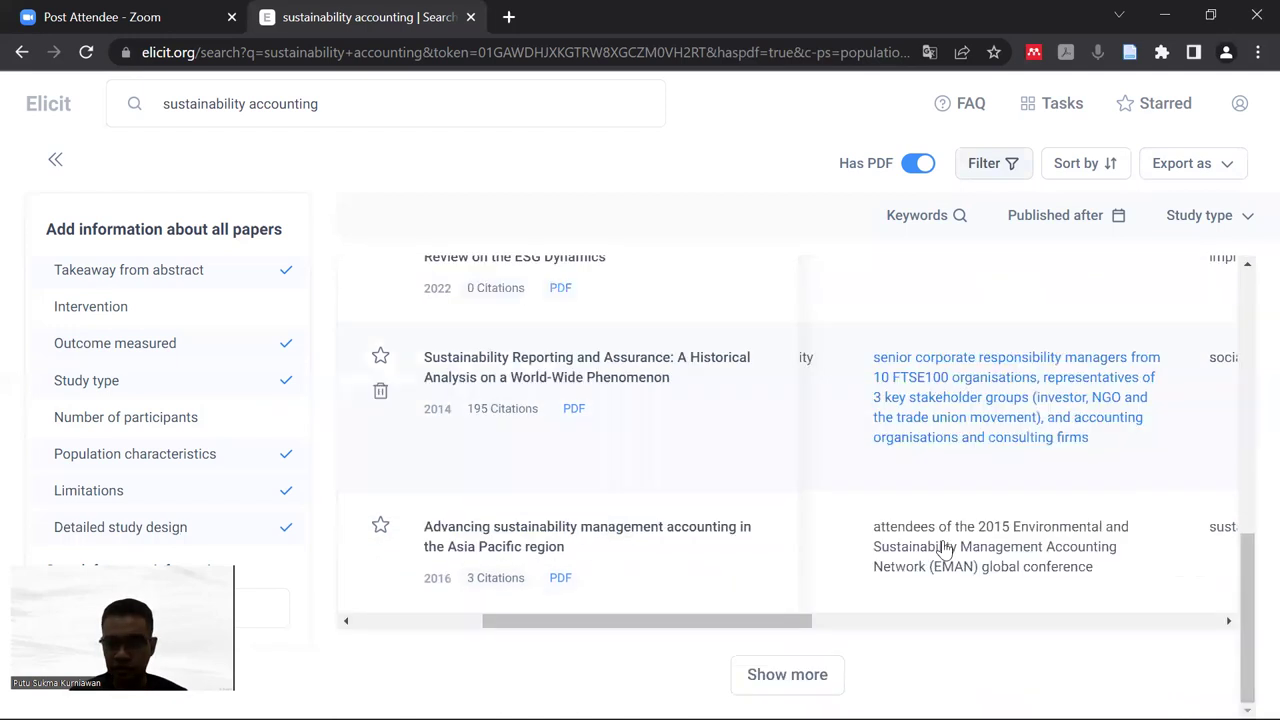
{"action": "left_click", "coordinate": [1009, 621]}
{"action": "left_click", "coordinate": [1048, 621]}
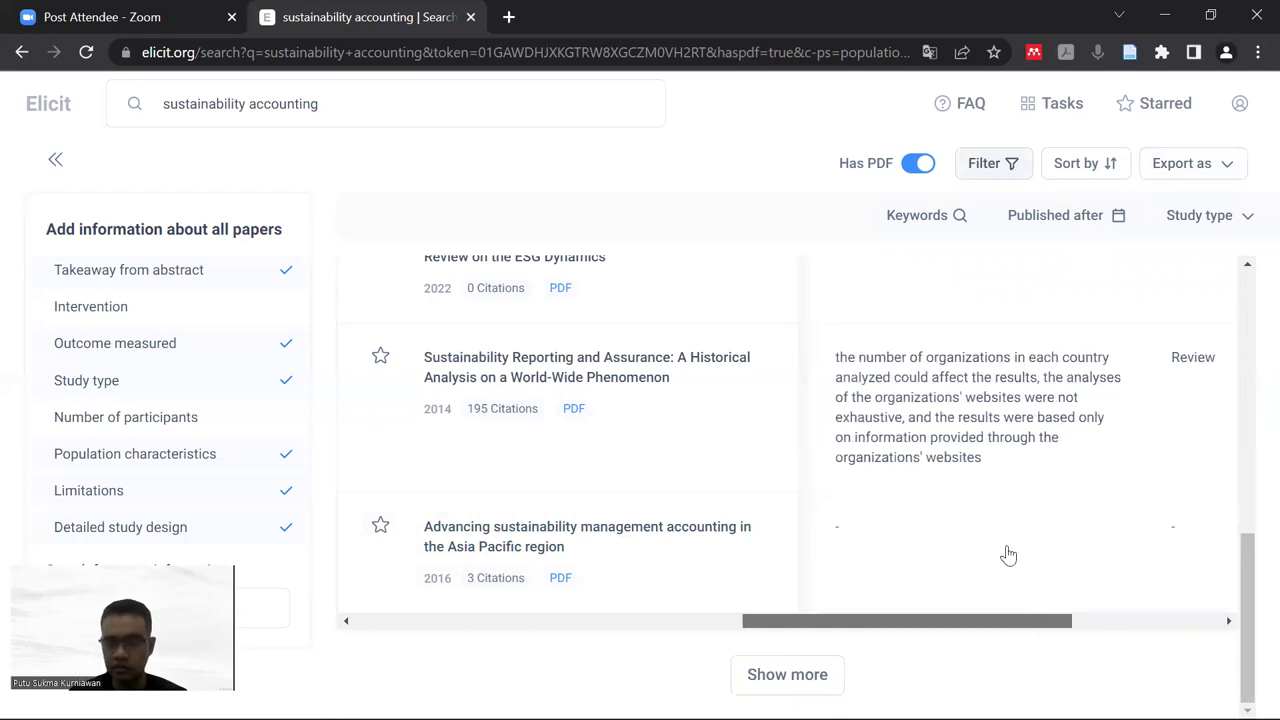
{"action": "scroll", "coordinate": [1008, 555], "scroll_direction": "up", "scroll_amount": 1}
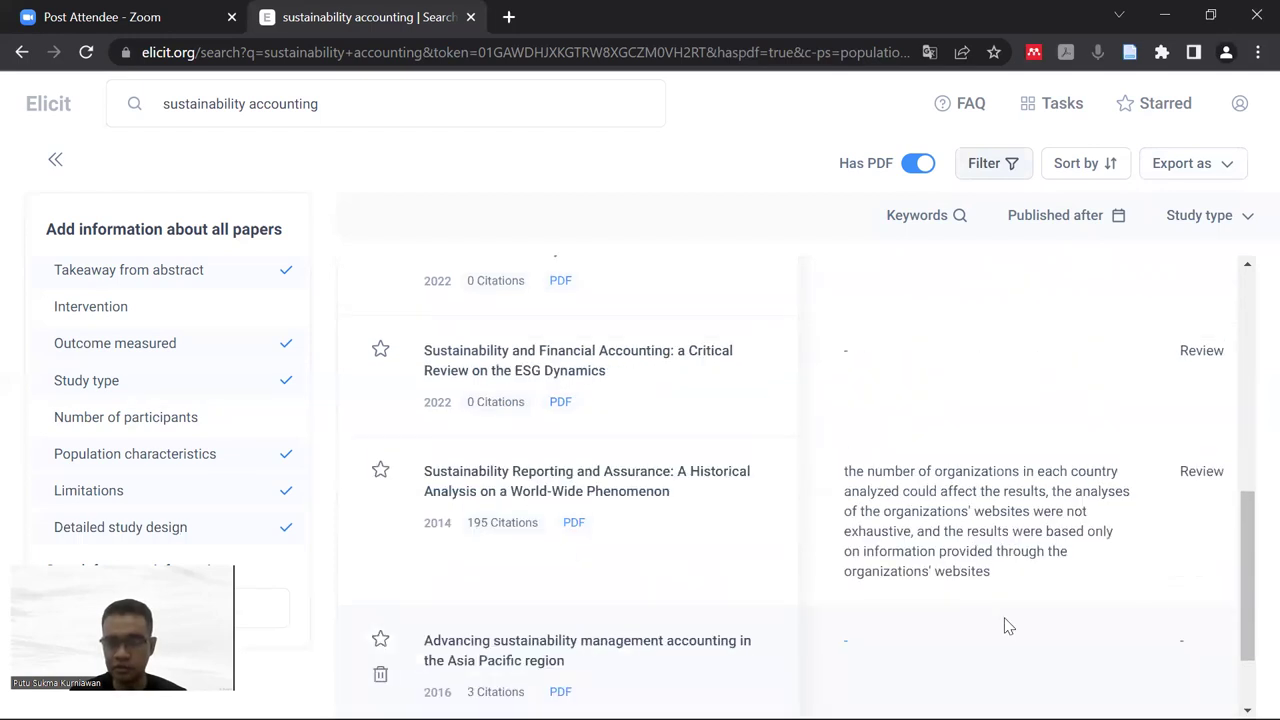
{"action": "scroll", "coordinate": [1003, 623], "scroll_direction": "down", "scroll_amount": 2}
{"action": "scroll", "coordinate": [1163, 626], "scroll_direction": "right", "scroll_amount": 1}
{"action": "scroll", "coordinate": [1100, 588], "scroll_direction": "right", "scroll_amount": 2}
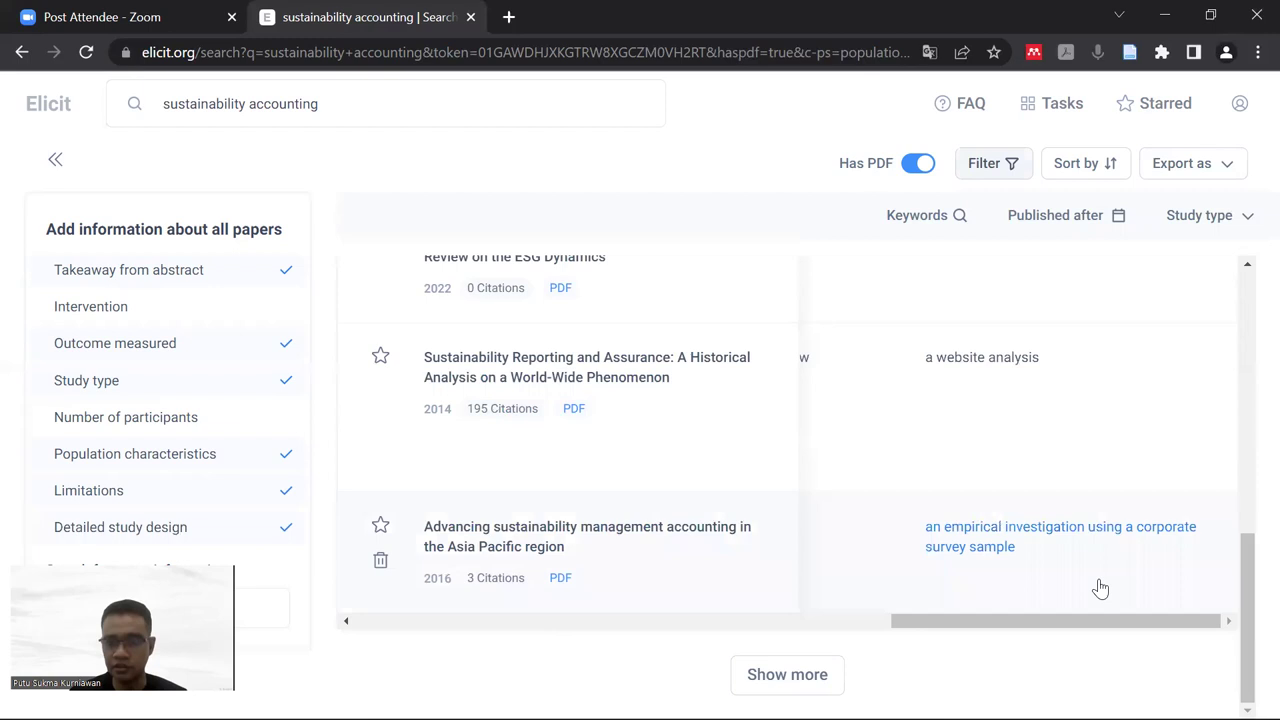
Step: Read the detailed study design entries of the listed papers from the first to the last
{"action": "scroll", "coordinate": [1034, 428], "scroll_direction": "up", "scroll_amount": 10}
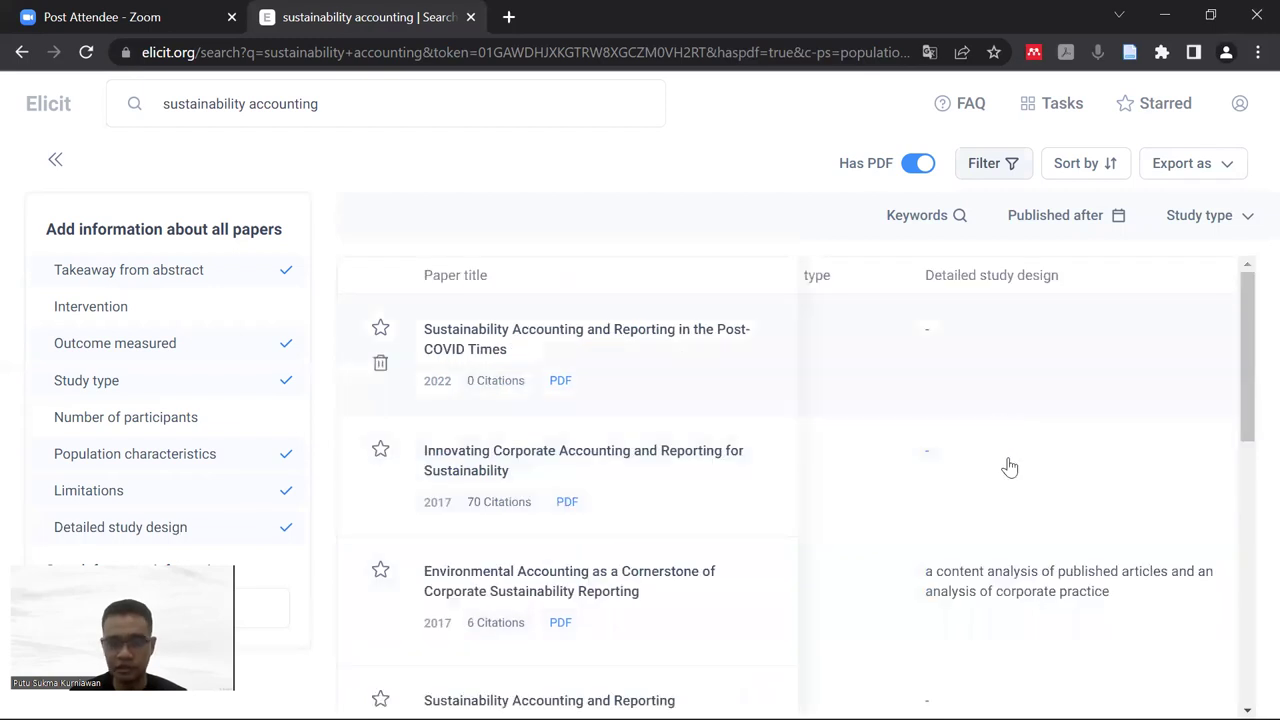
{"action": "scroll", "coordinate": [978, 495], "scroll_direction": "down", "scroll_amount": 1}
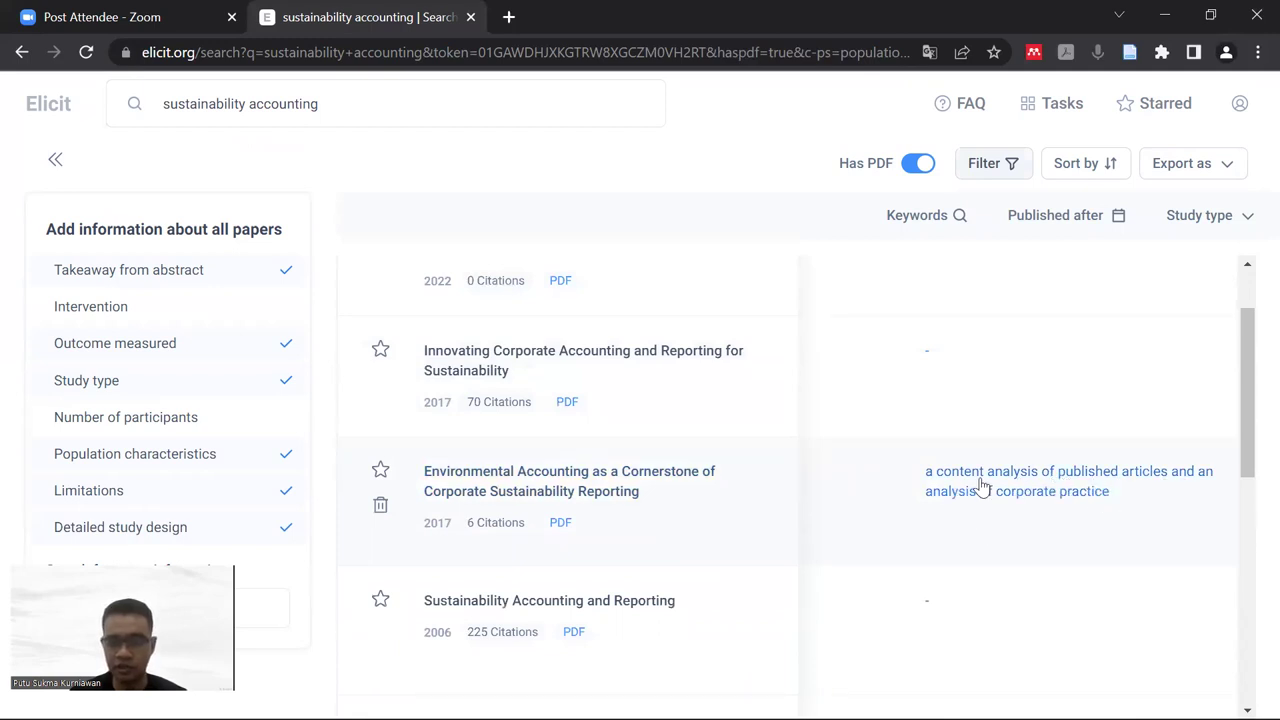
{"action": "scroll", "coordinate": [988, 492], "scroll_direction": "down", "scroll_amount": 2}
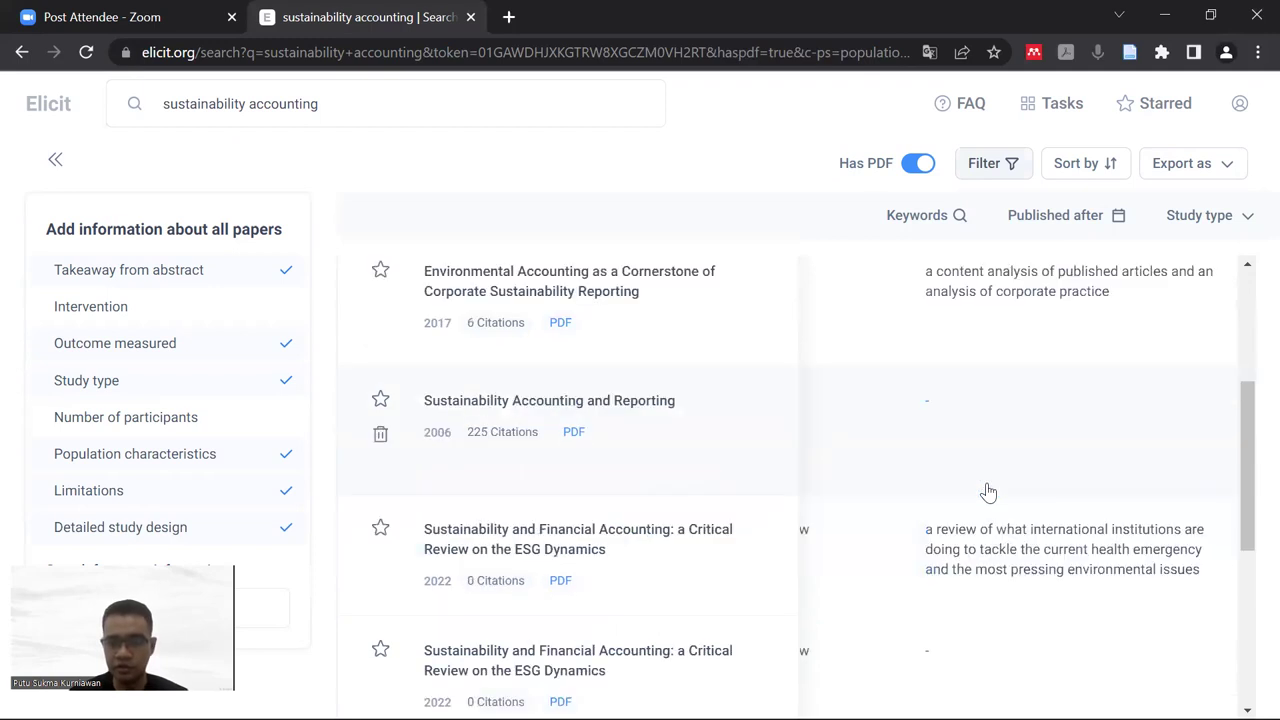
{"action": "scroll", "coordinate": [988, 492], "scroll_direction": "down", "scroll_amount": 1}
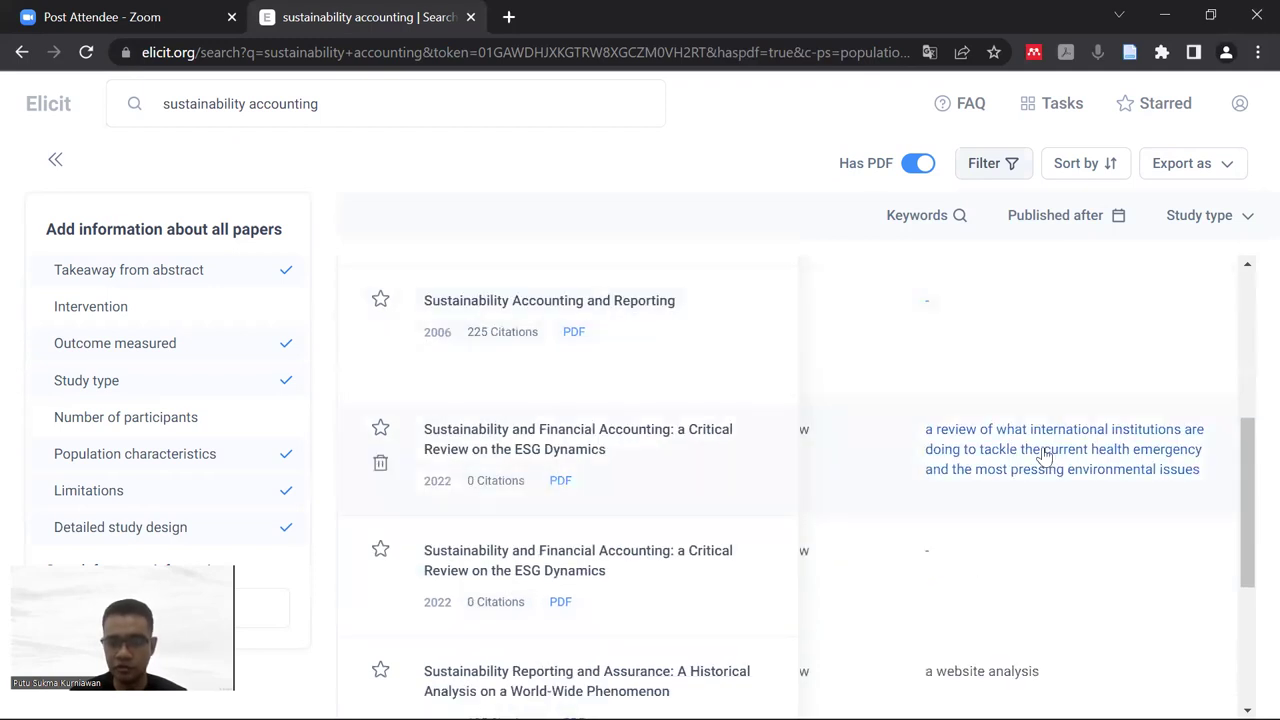
{"action": "scroll", "coordinate": [955, 507], "scroll_direction": "down", "scroll_amount": 2}
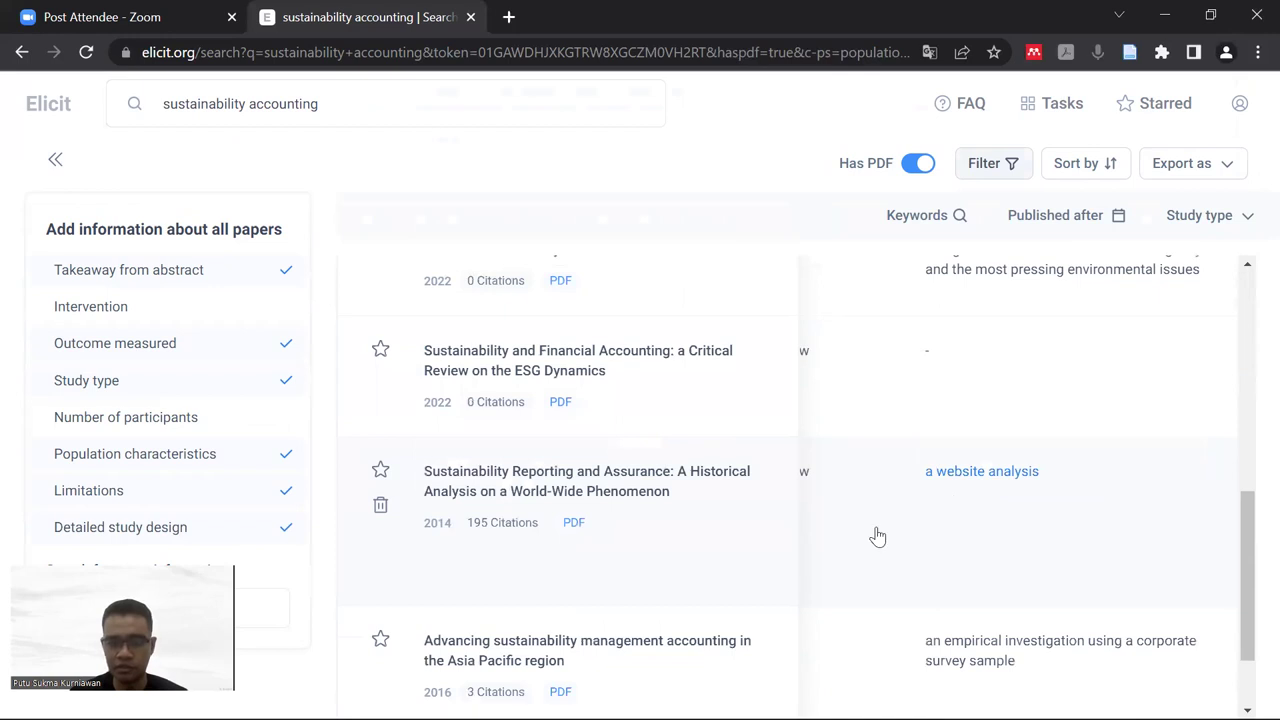
{"action": "scroll", "coordinate": [605, 566], "scroll_direction": "down", "scroll_amount": 1}
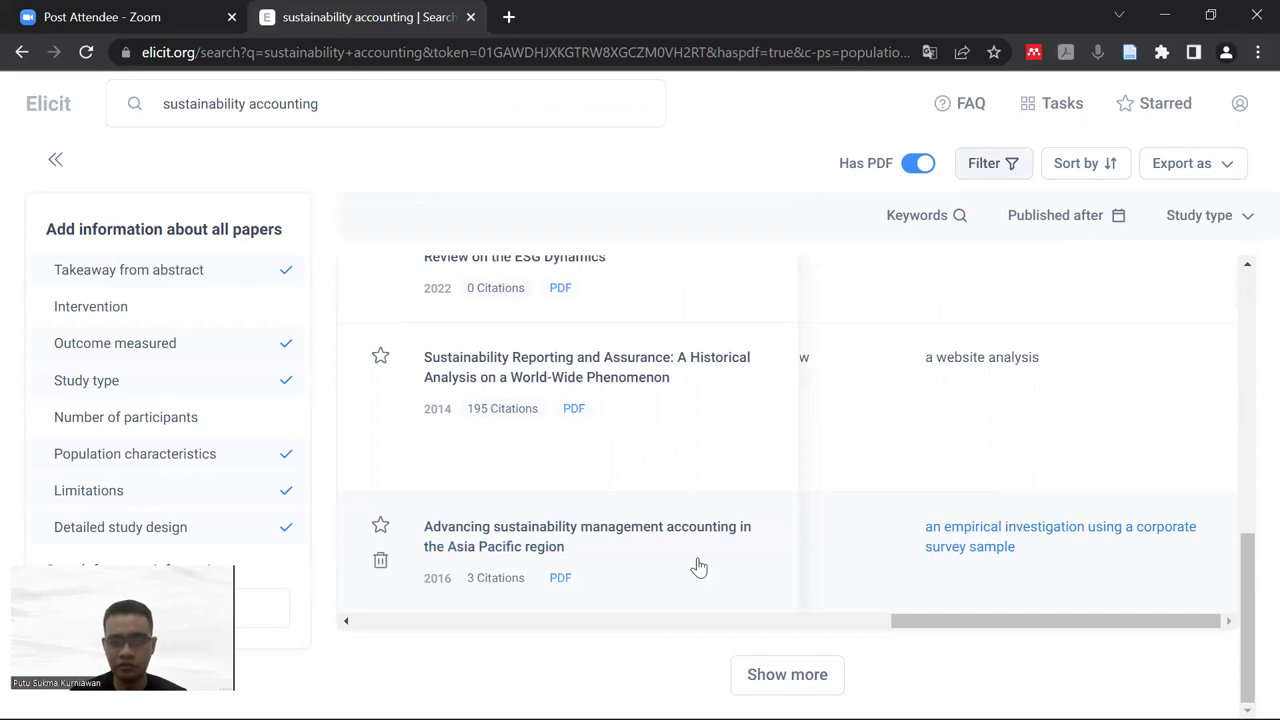
{"action": "scroll", "coordinate": [912, 580], "scroll_direction": "up", "scroll_amount": 2}
{"action": "scroll", "coordinate": [912, 580], "scroll_direction": "up", "scroll_amount": 1}
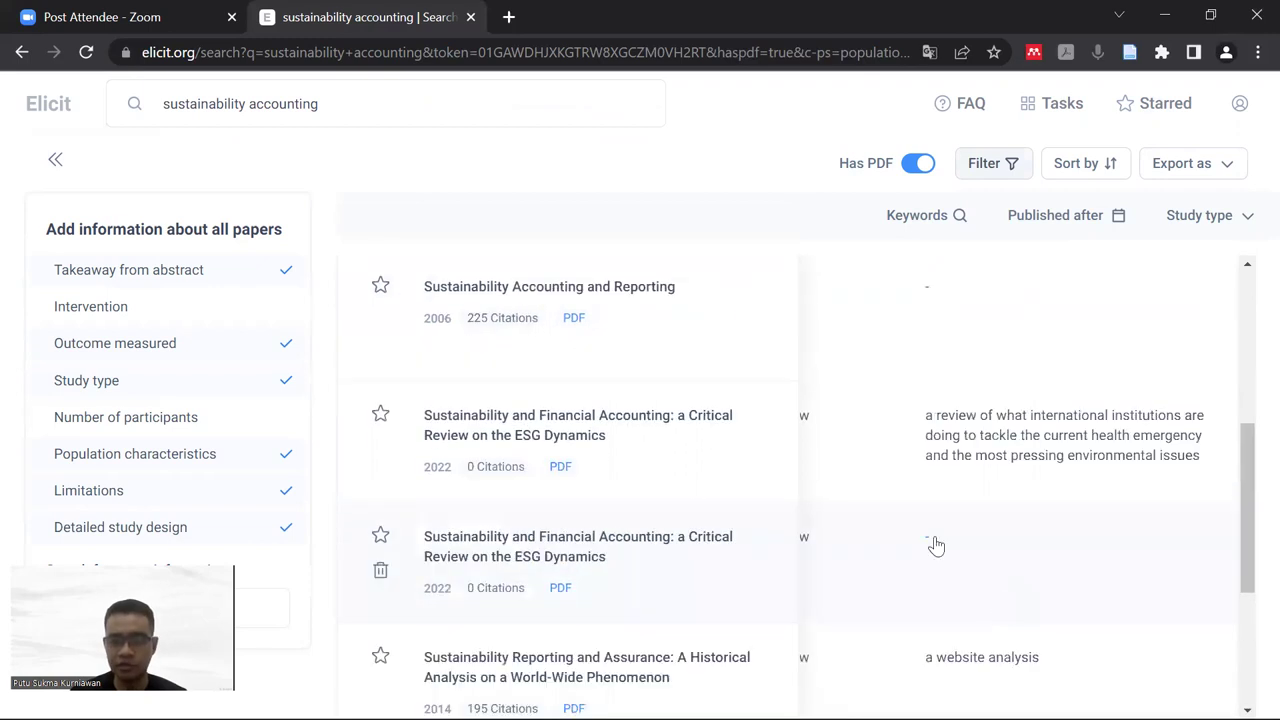
{"action": "scroll", "coordinate": [936, 544], "scroll_direction": "up", "scroll_amount": 3}
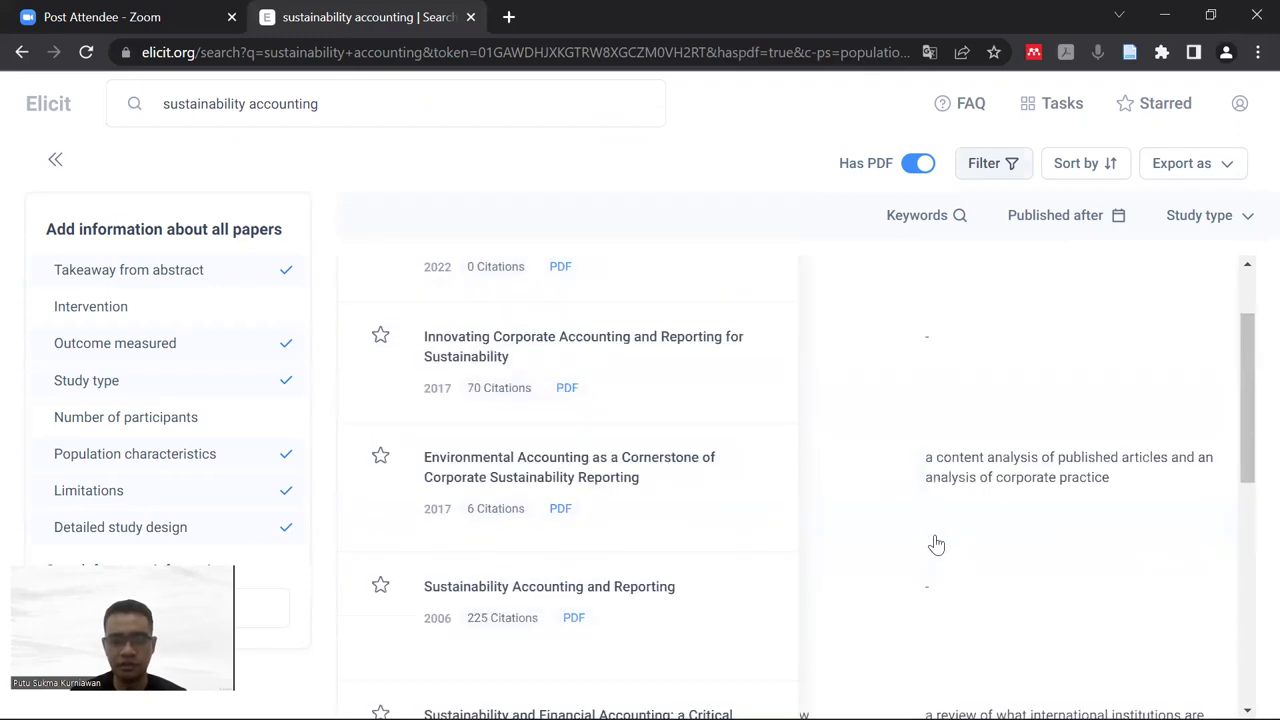
{"action": "scroll", "coordinate": [936, 544], "scroll_direction": "down", "scroll_amount": 1}
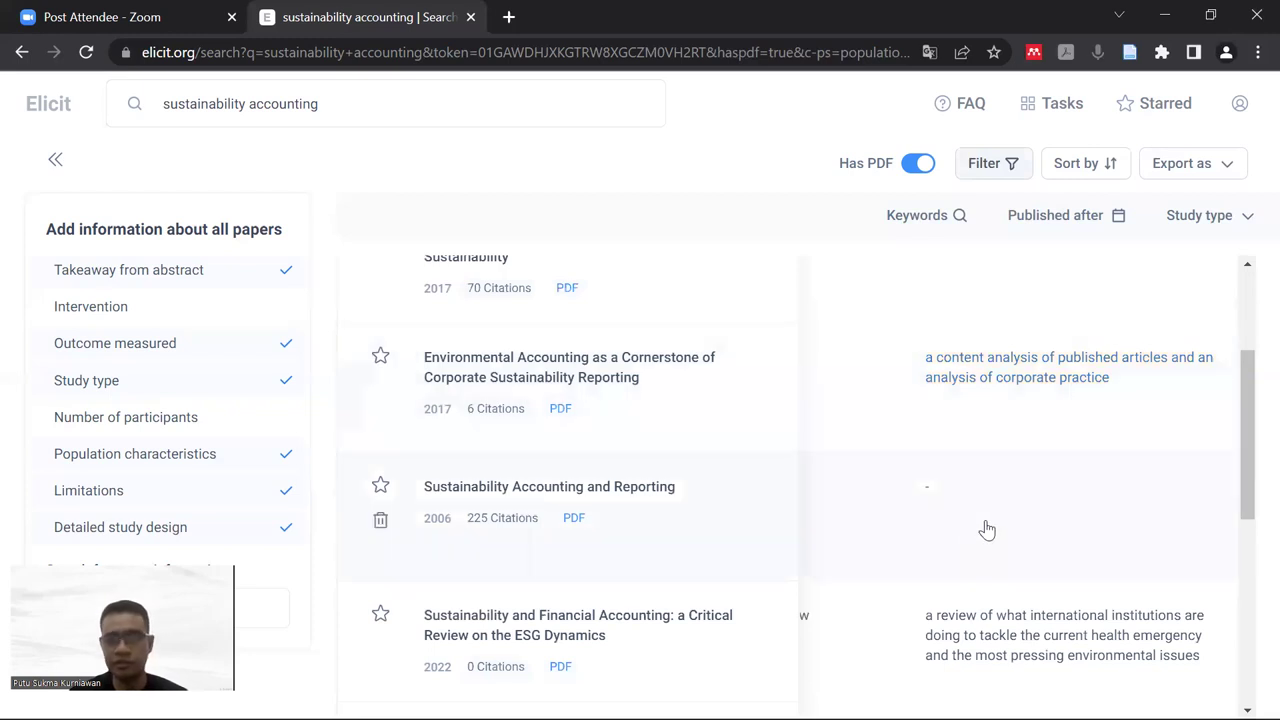
{"action": "scroll", "coordinate": [985, 530], "scroll_direction": "up", "scroll_amount": 2}
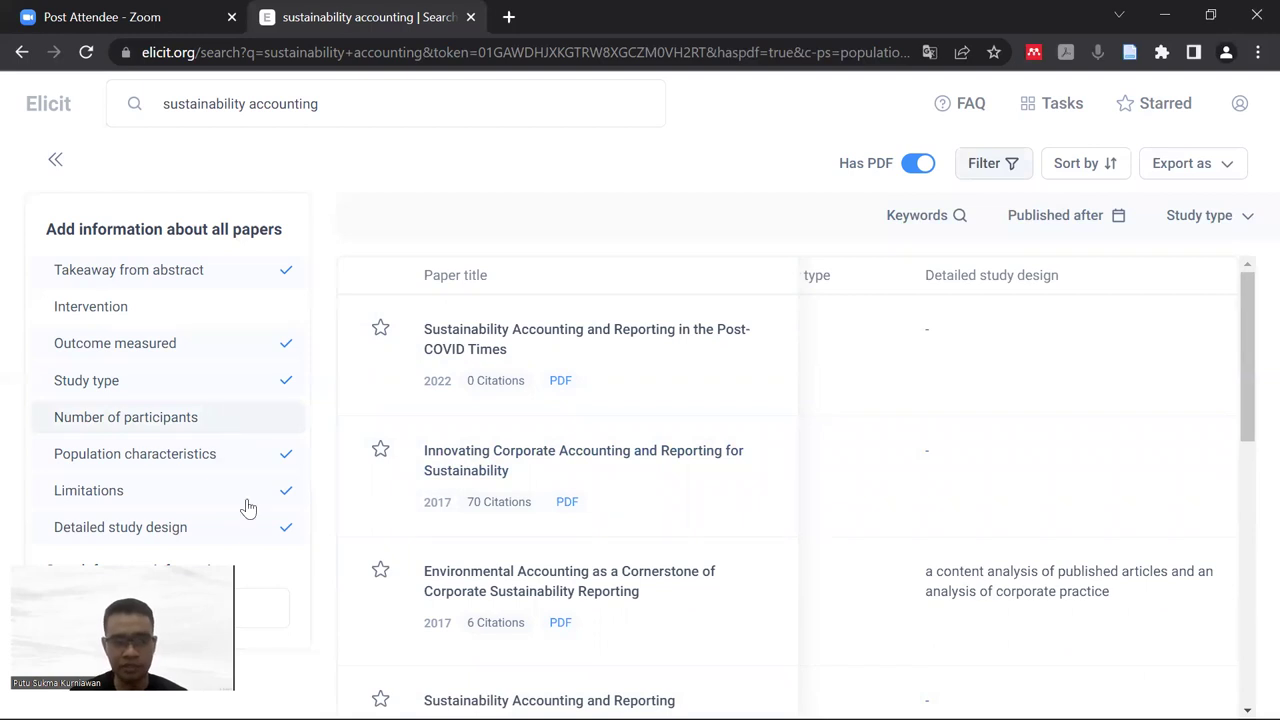
Step: Review the remaining population, intervention, result and methodology information options, and close the list without adding any
{"action": "left_click", "coordinate": [270, 595]}
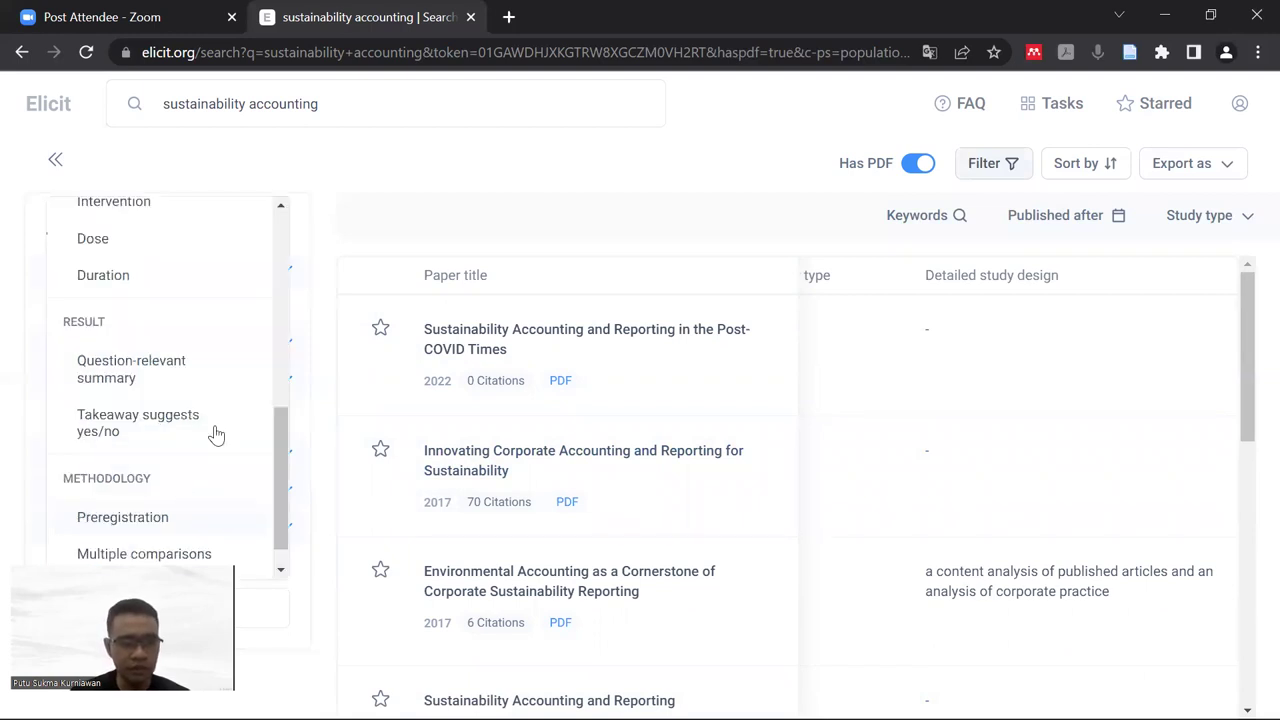
{"action": "scroll", "coordinate": [180, 430], "scroll_direction": "down", "scroll_amount": 1}
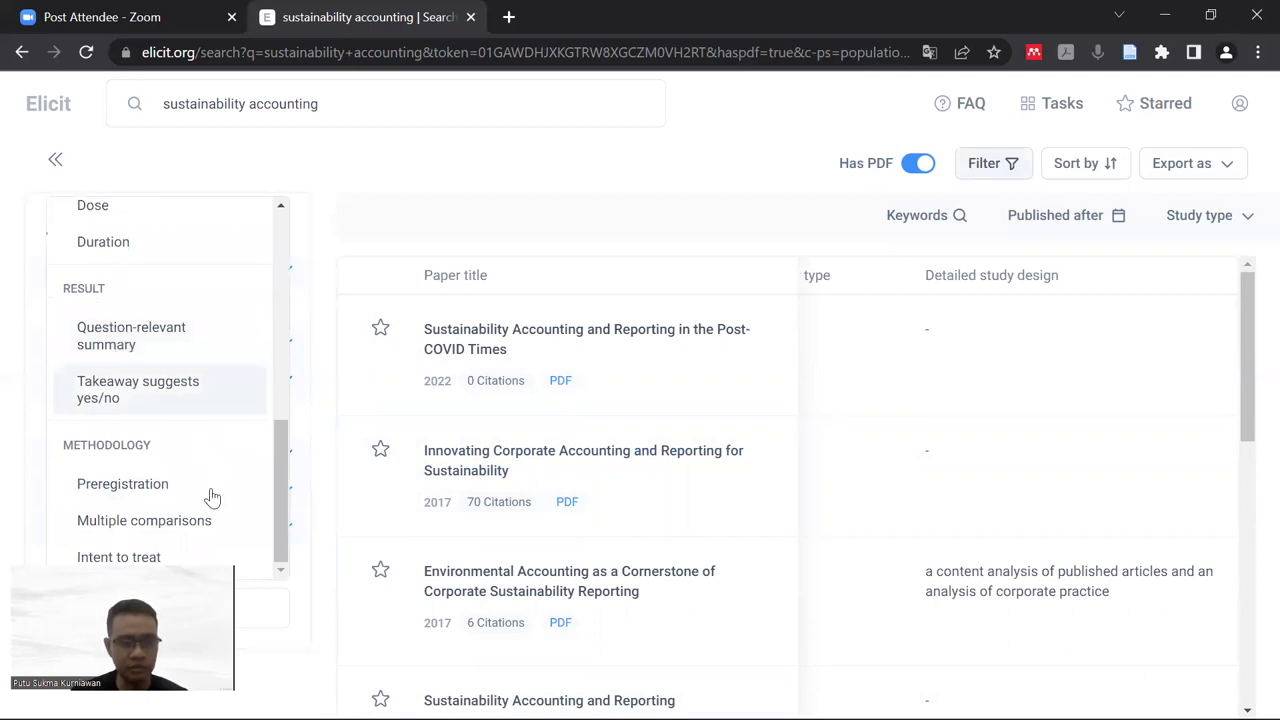
{"action": "scroll", "coordinate": [211, 500], "scroll_direction": "up", "scroll_amount": 1}
{"action": "scroll", "coordinate": [220, 500], "scroll_direction": "up", "scroll_amount": 1}
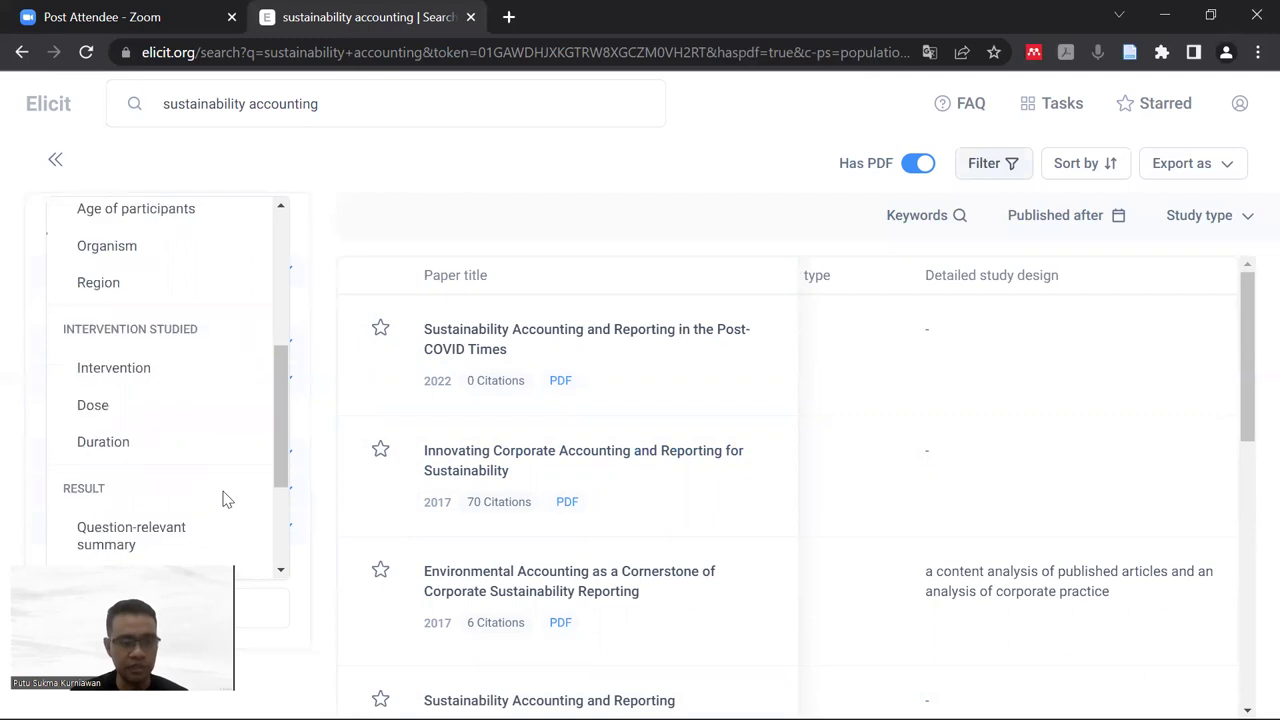
{"action": "scroll", "coordinate": [223, 500], "scroll_direction": "up", "scroll_amount": 1}
{"action": "scroll", "coordinate": [165, 400], "scroll_direction": "up", "scroll_amount": 1}
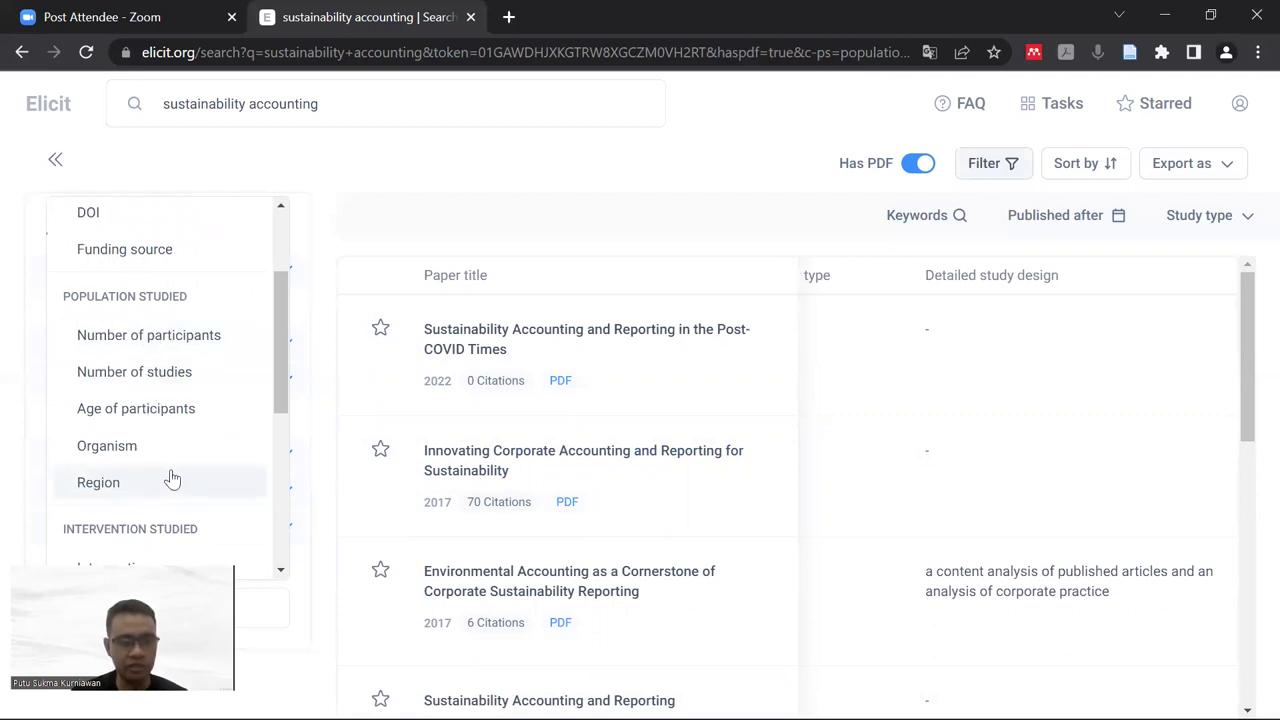
{"action": "scroll", "coordinate": [172, 480], "scroll_direction": "up", "scroll_amount": 1}
{"action": "scroll", "coordinate": [172, 480], "scroll_direction": "down", "scroll_amount": 2}
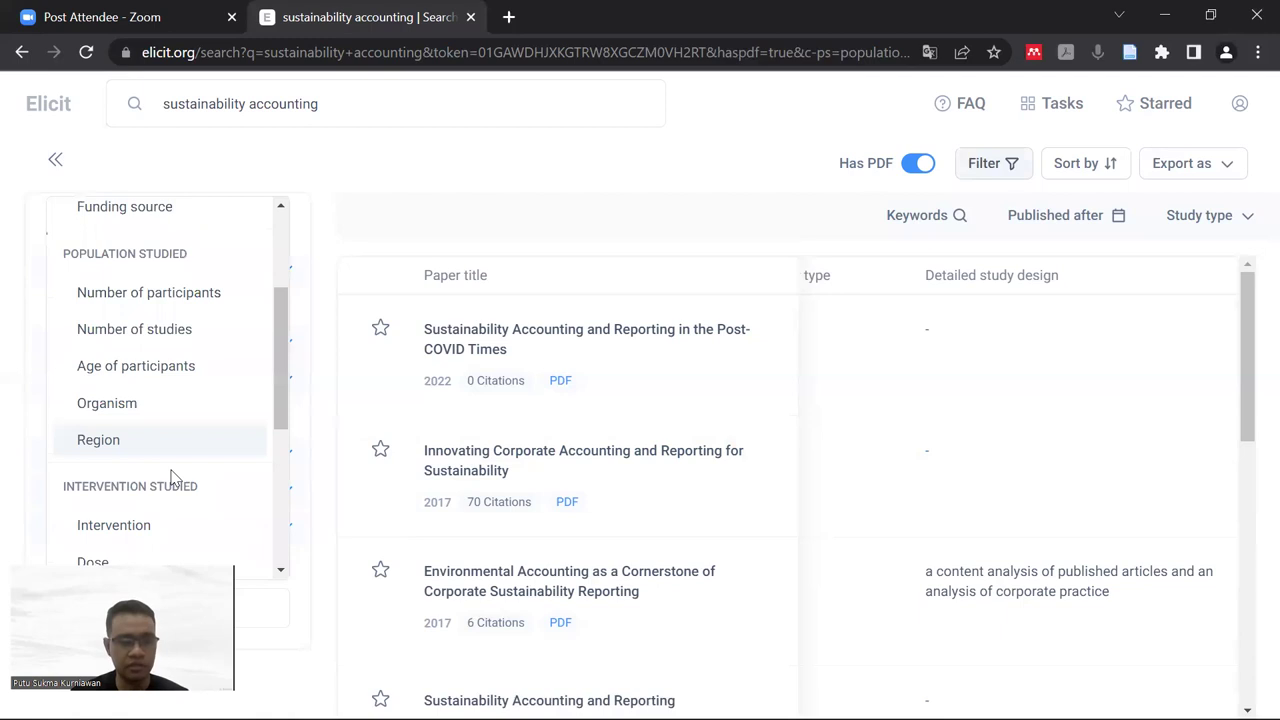
{"action": "scroll", "coordinate": [172, 480], "scroll_direction": "down", "scroll_amount": 6}
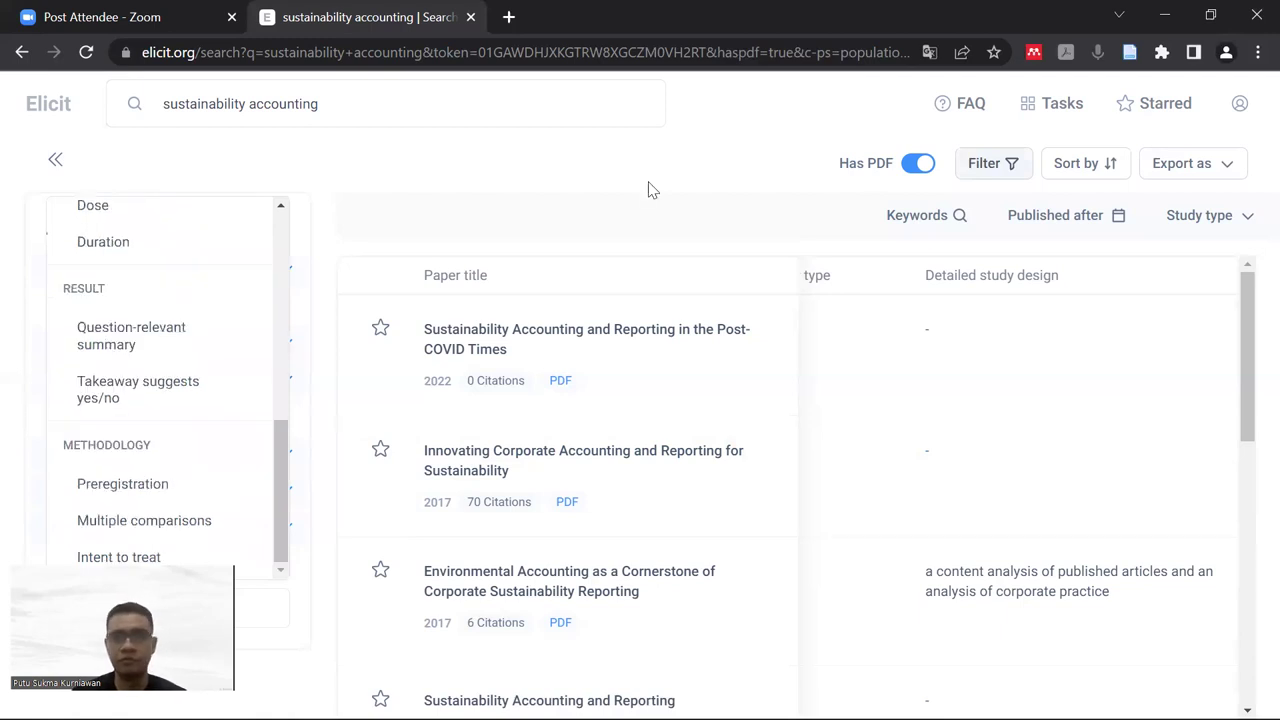
{"action": "left_click", "coordinate": [727, 168]}
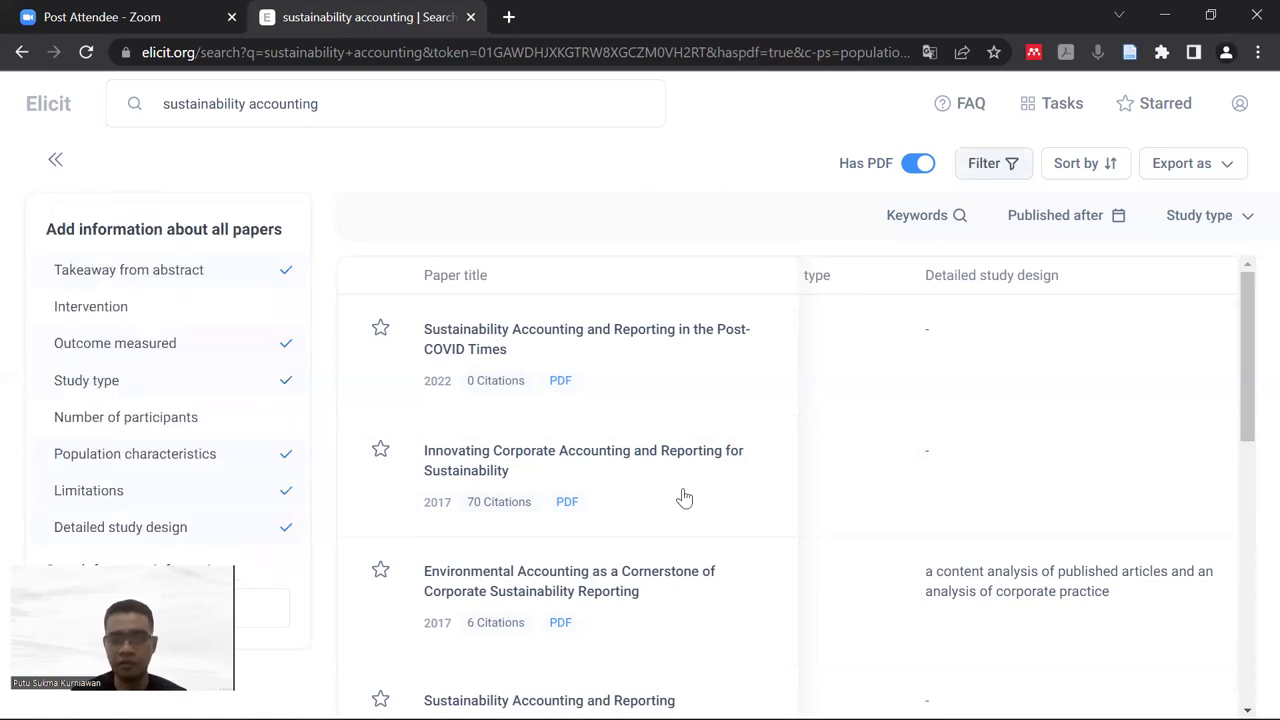
Step: Load more papers below the current results and look through the added titles
{"action": "scroll", "coordinate": [684, 497], "scroll_direction": "down", "scroll_amount": 3}
{"action": "scroll", "coordinate": [684, 497], "scroll_direction": "down", "scroll_amount": 4}
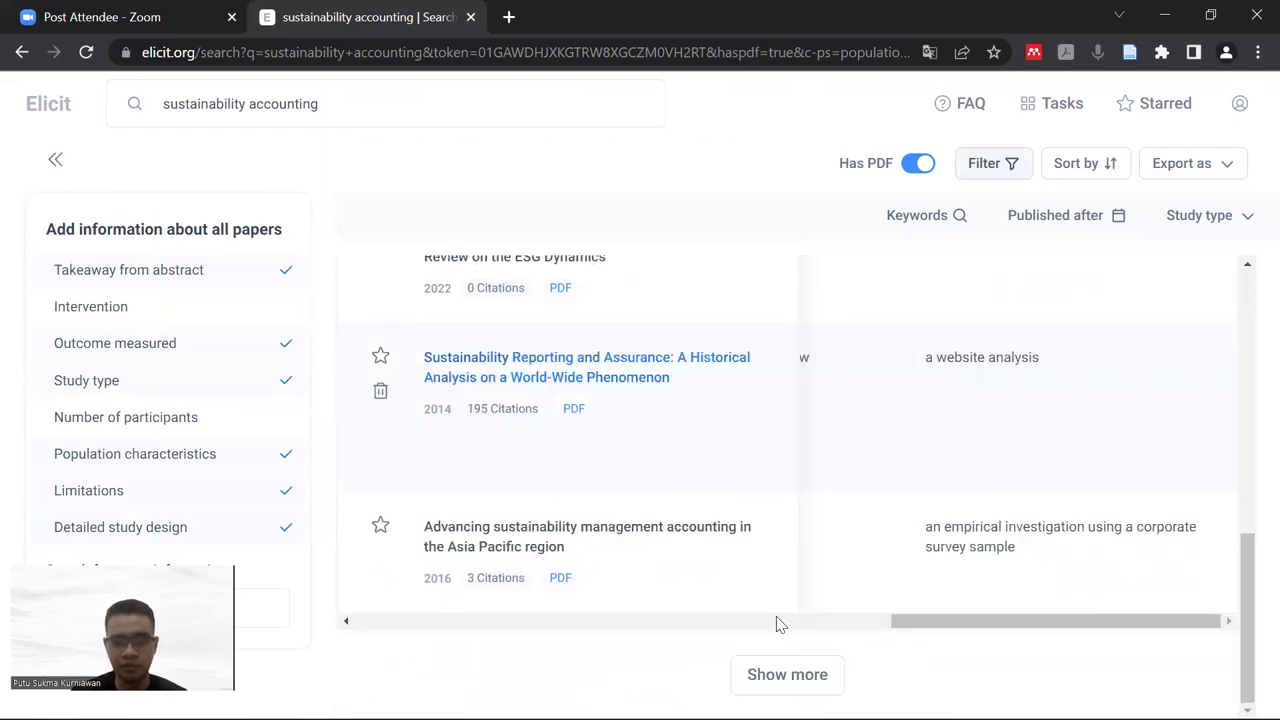
{"action": "left_click", "coordinate": [789, 675]}
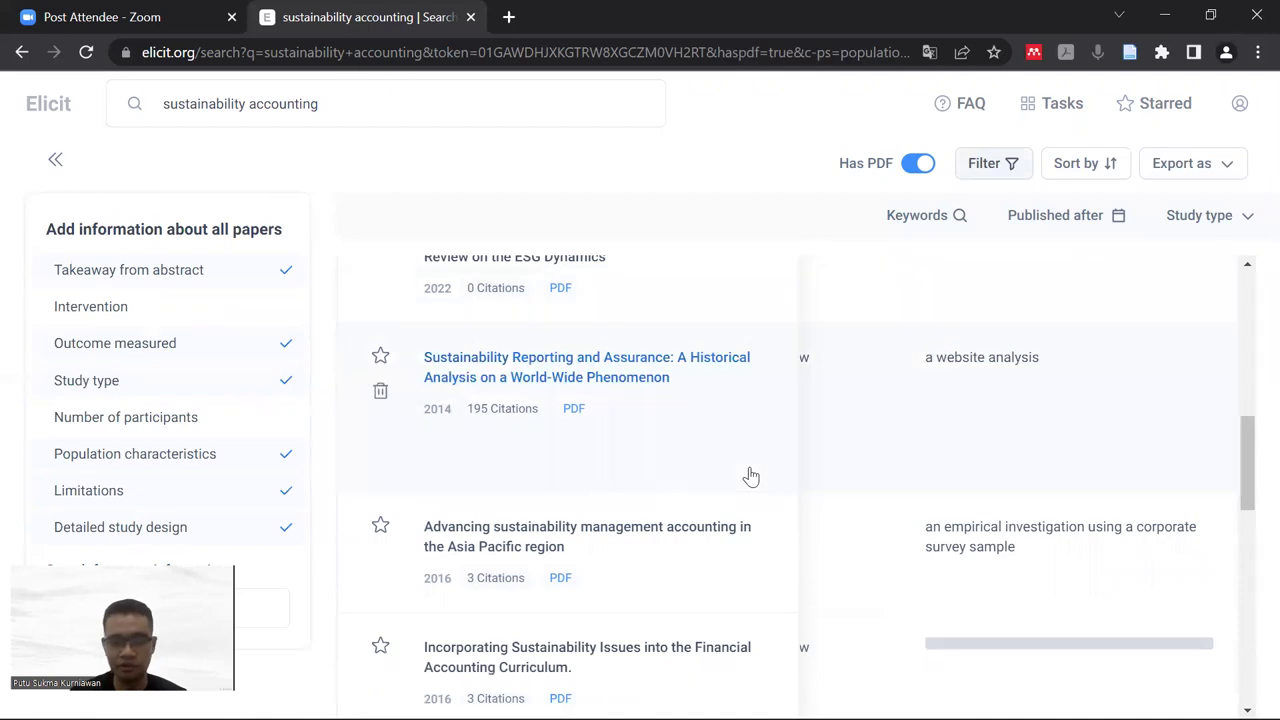
{"action": "scroll", "coordinate": [751, 477], "scroll_direction": "down", "scroll_amount": 10}
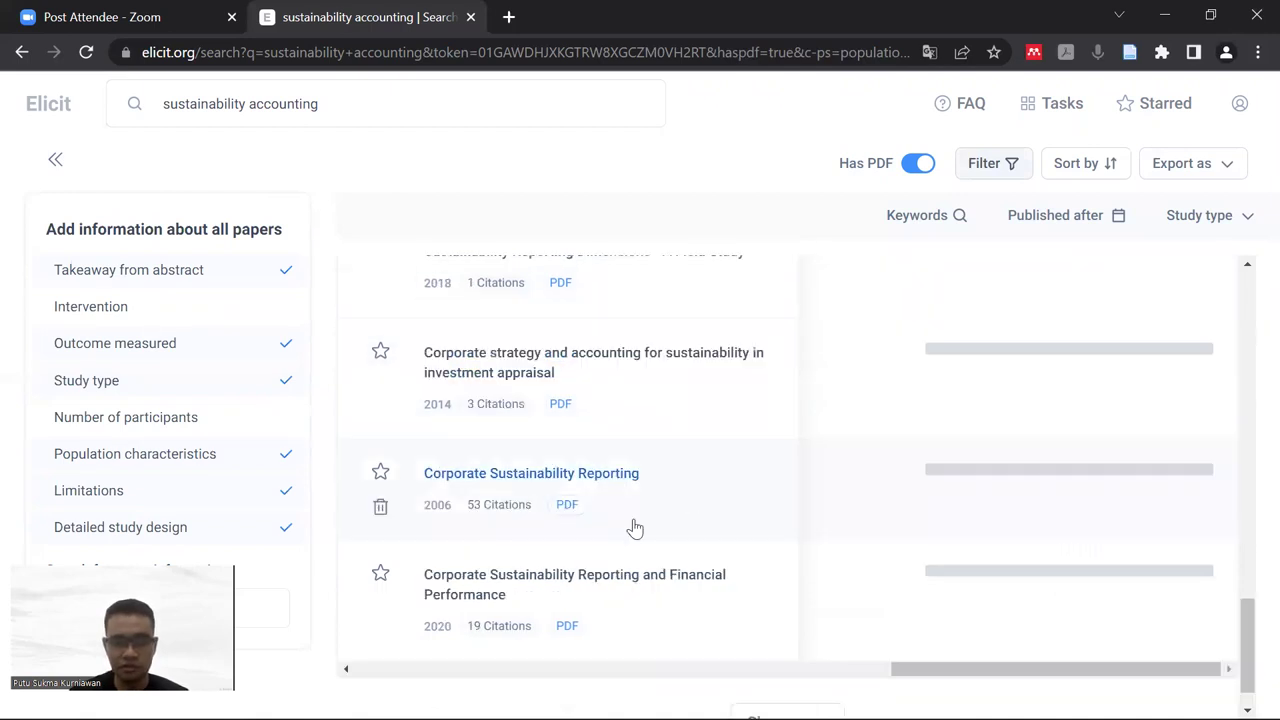
{"action": "scroll", "coordinate": [745, 485], "scroll_direction": "down", "scroll_amount": 1}
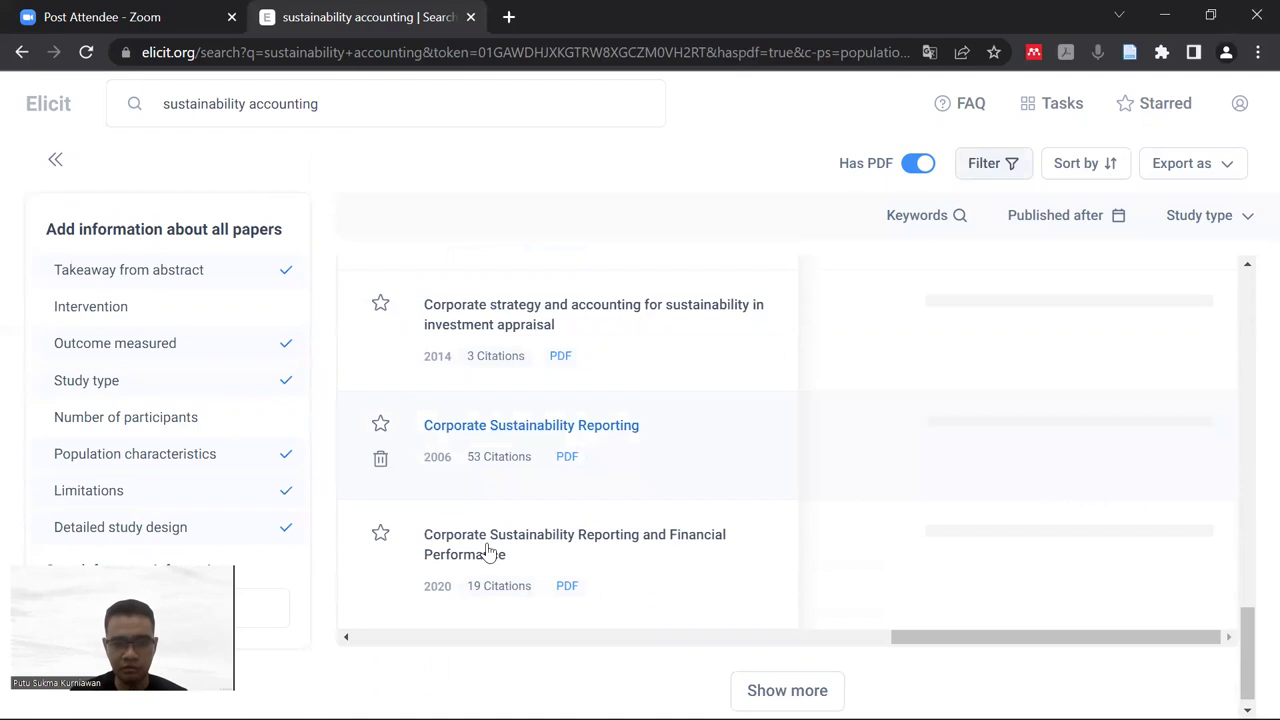
Step: Open the 2020 paper "Corporate Sustainability Reporting and Financial Performance" and skim its full text from the abstract onward
{"action": "left_click", "coordinate": [680, 563]}
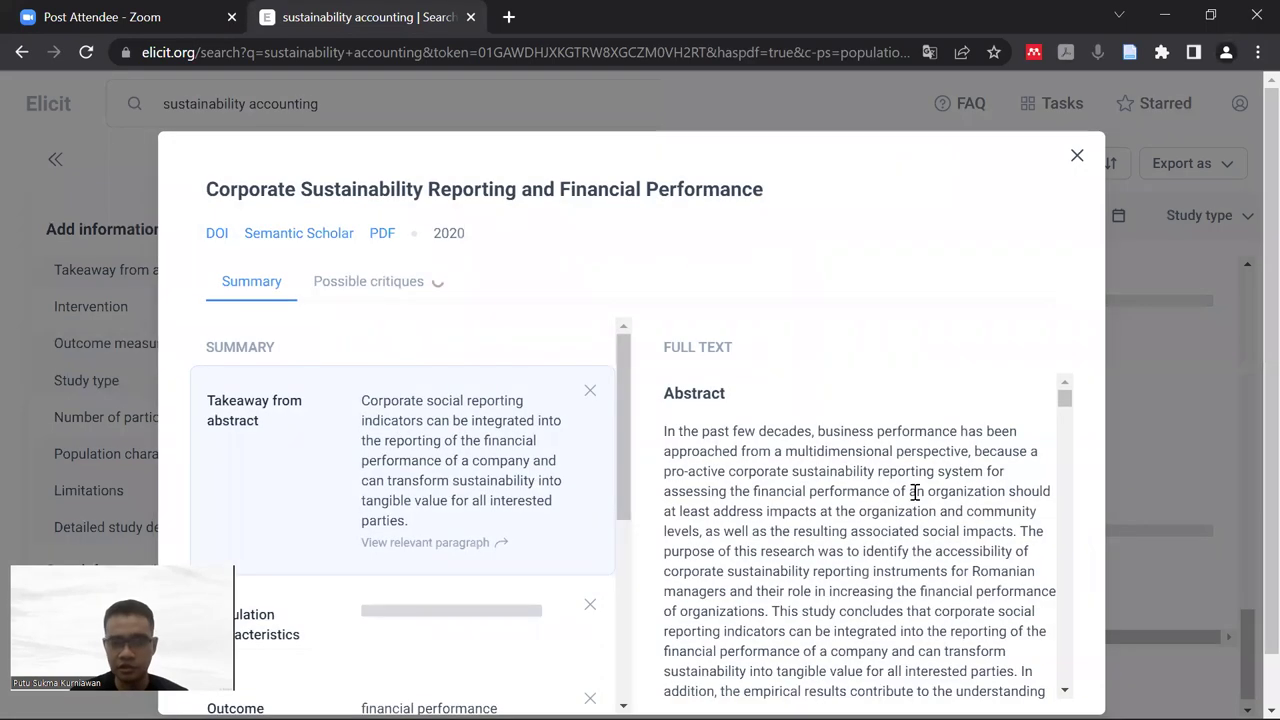
{"action": "scroll", "coordinate": [916, 497], "scroll_direction": "down", "scroll_amount": 1}
{"action": "scroll", "coordinate": [918, 537], "scroll_direction": "down", "scroll_amount": 3}
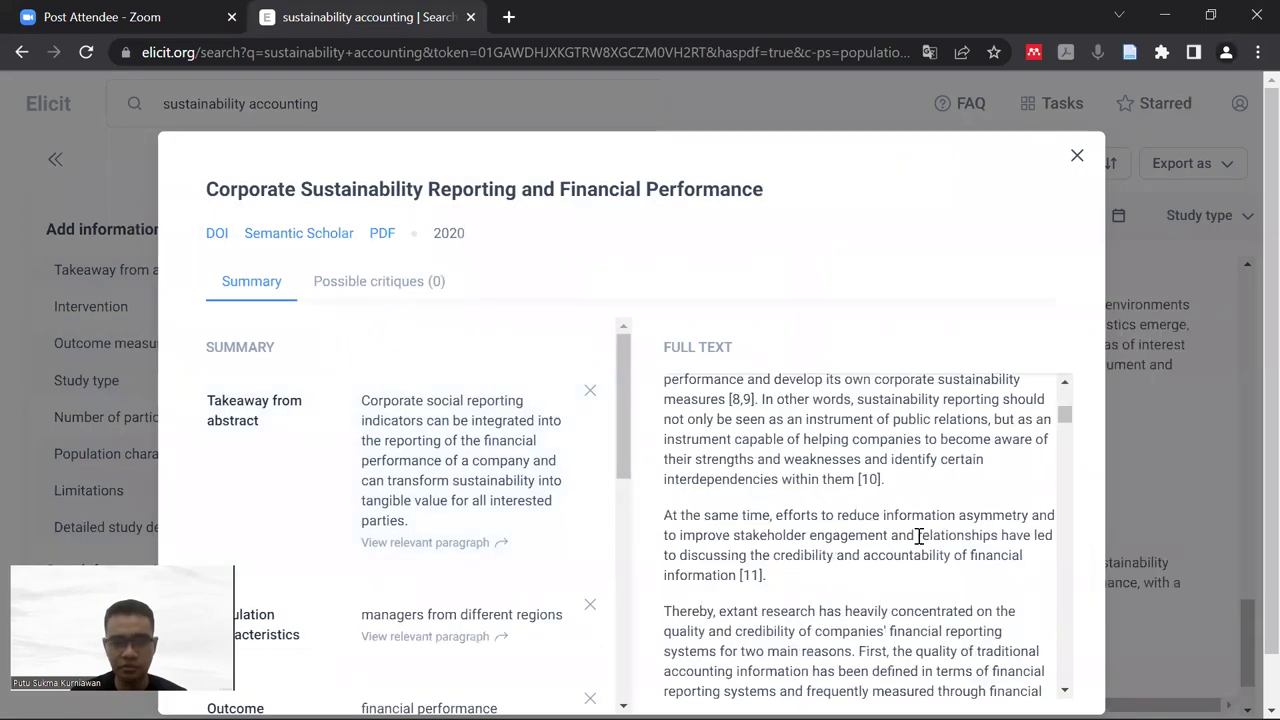
{"action": "scroll", "coordinate": [920, 545], "scroll_direction": "down", "scroll_amount": 3}
{"action": "scroll", "coordinate": [918, 543], "scroll_direction": "down", "scroll_amount": 2}
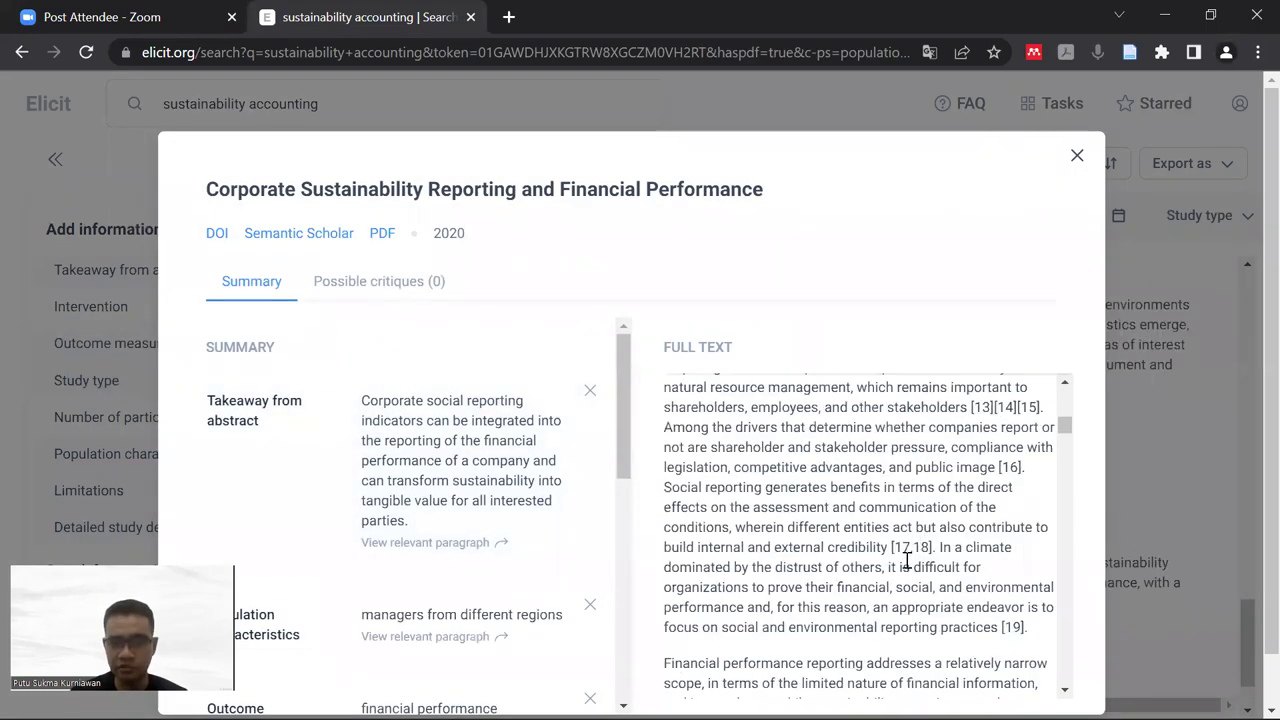
{"action": "scroll", "coordinate": [910, 545], "scroll_direction": "down", "scroll_amount": 3}
{"action": "scroll", "coordinate": [910, 545], "scroll_direction": "down", "scroll_amount": 3}
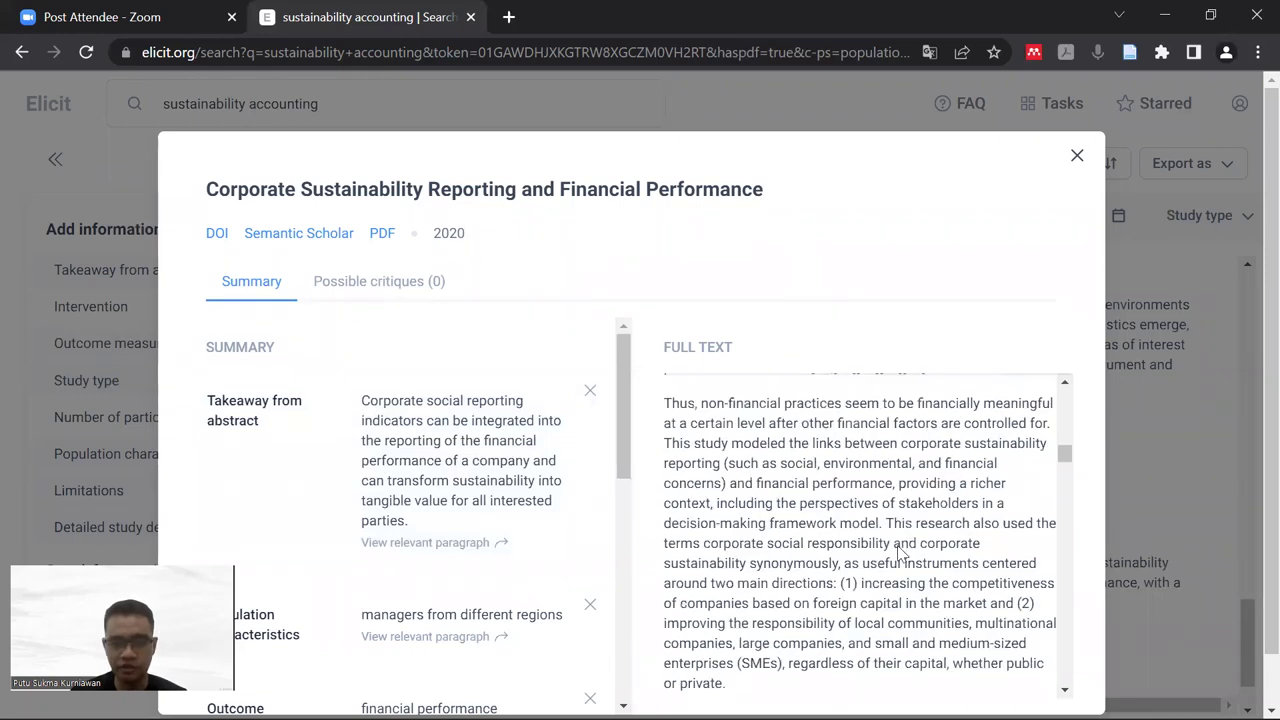
{"action": "scroll", "coordinate": [906, 548], "scroll_direction": "down", "scroll_amount": 3}
Step: Look over the paper's summary entries, show the relevant paragraph for population characteristics, and read the text around it
{"action": "scroll", "coordinate": [460, 507], "scroll_direction": "down", "scroll_amount": 5}
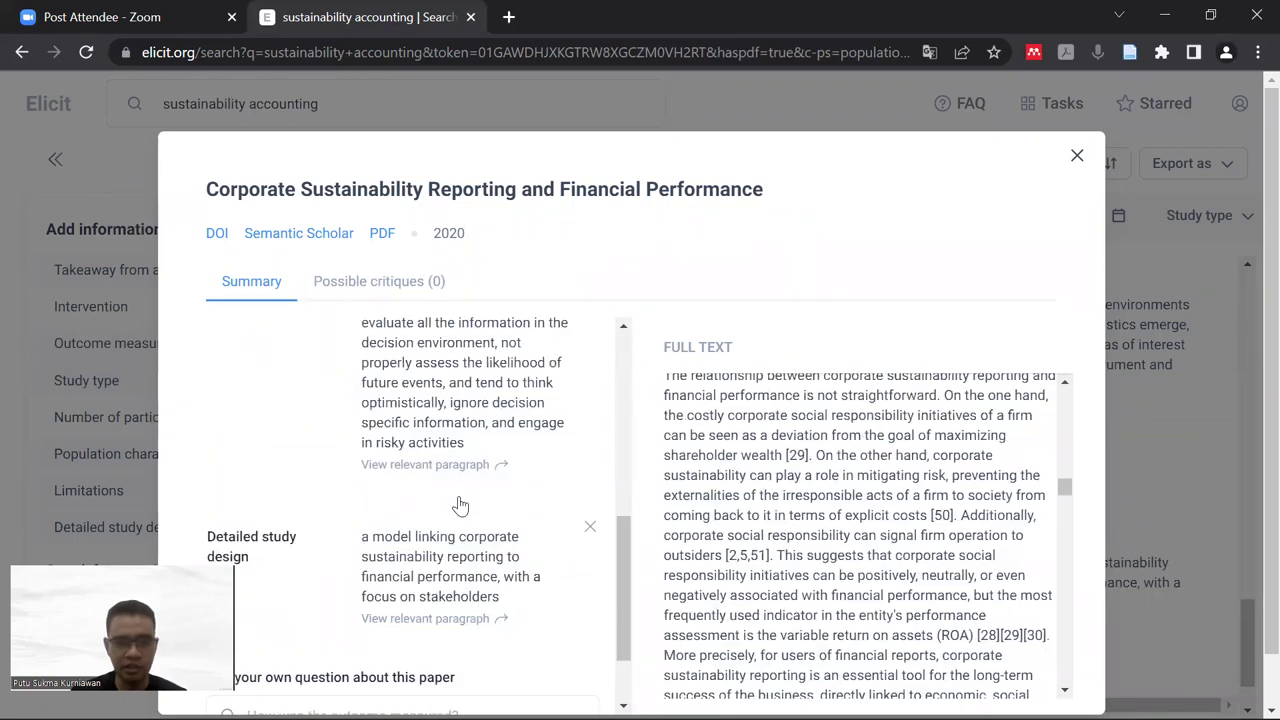
{"action": "scroll", "coordinate": [460, 507], "scroll_direction": "up", "scroll_amount": 5}
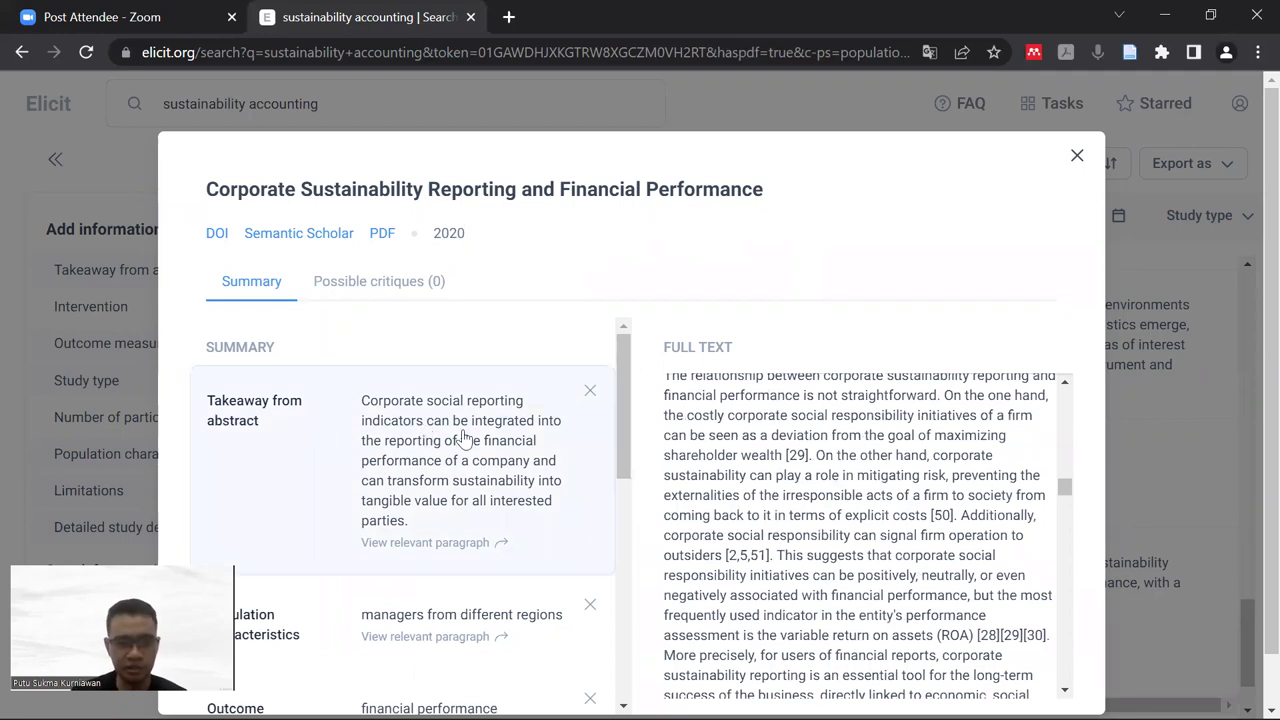
{"action": "scroll", "coordinate": [463, 437], "scroll_direction": "down", "scroll_amount": 2}
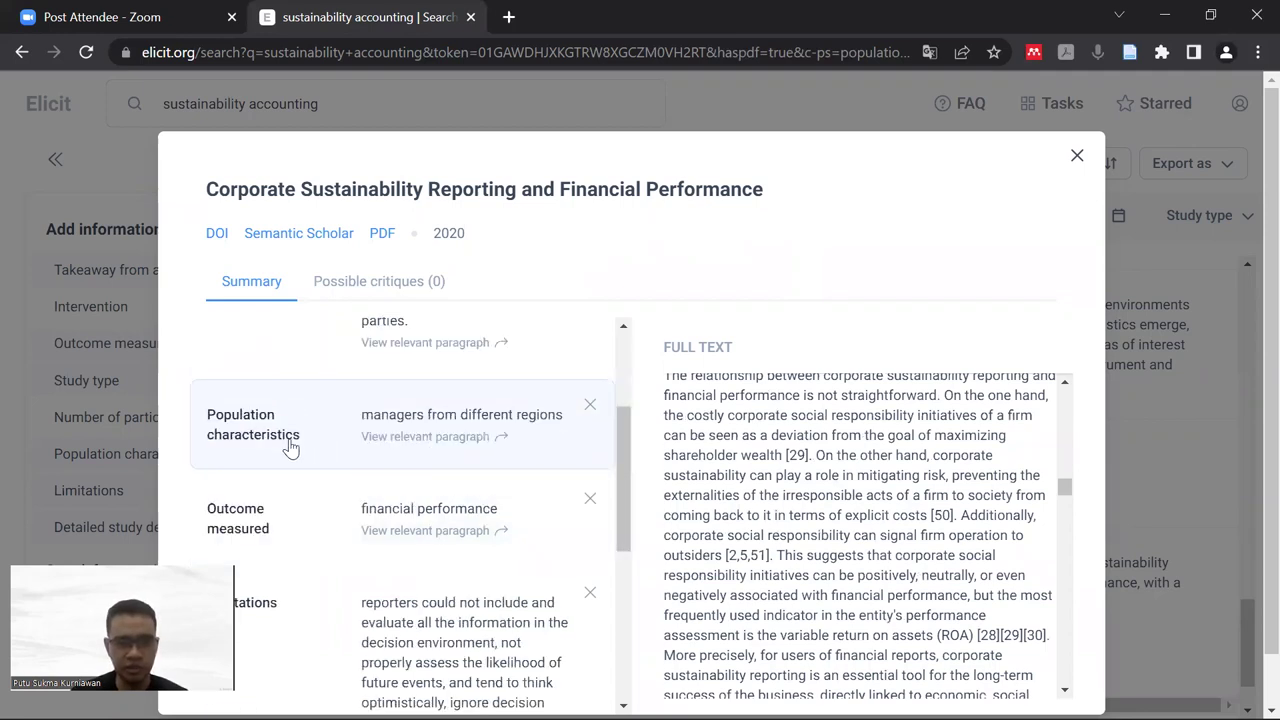
{"action": "left_click", "coordinate": [450, 437]}
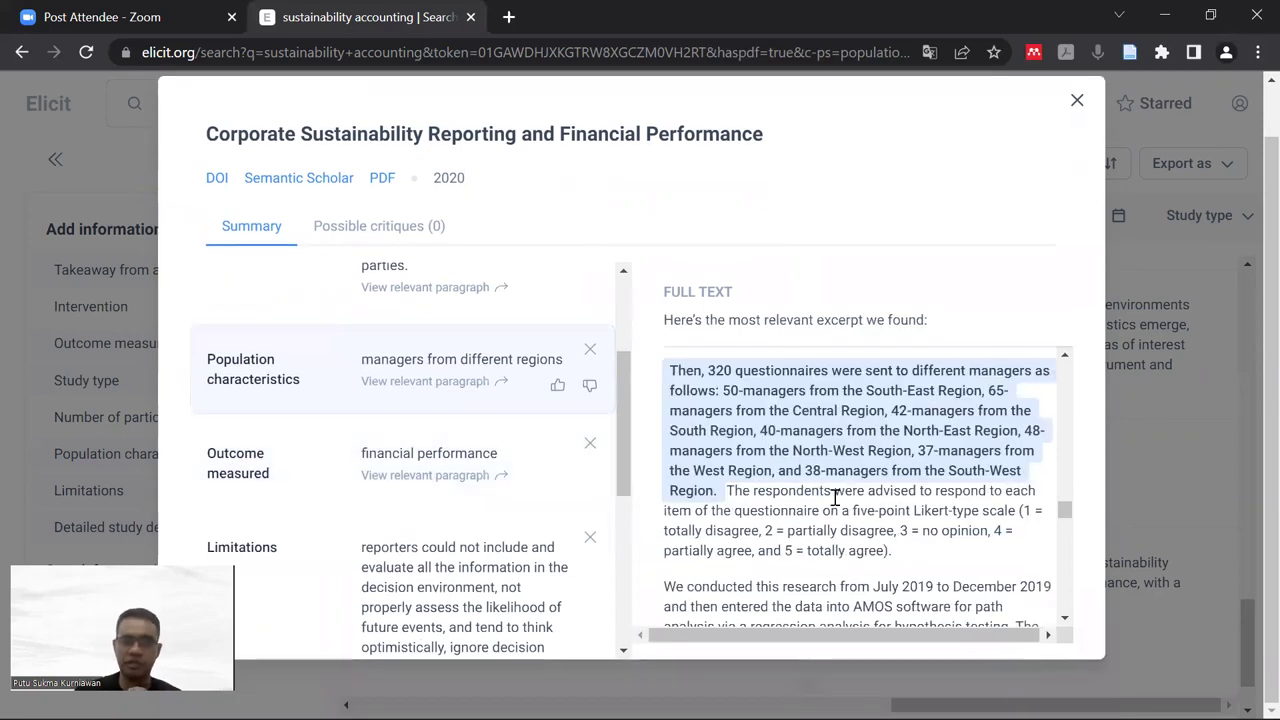
{"action": "scroll", "coordinate": [835, 497], "scroll_direction": "up", "scroll_amount": 1}
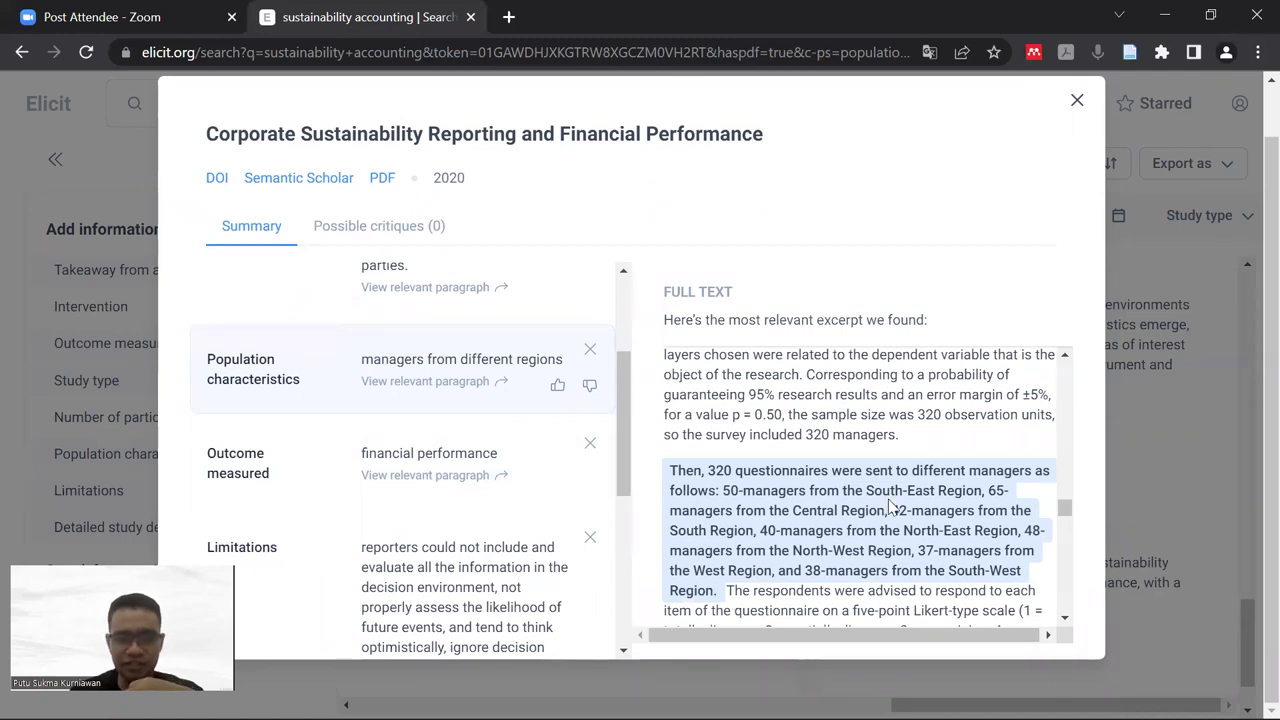
{"action": "scroll", "coordinate": [759, 449], "scroll_direction": "down", "scroll_amount": 1}
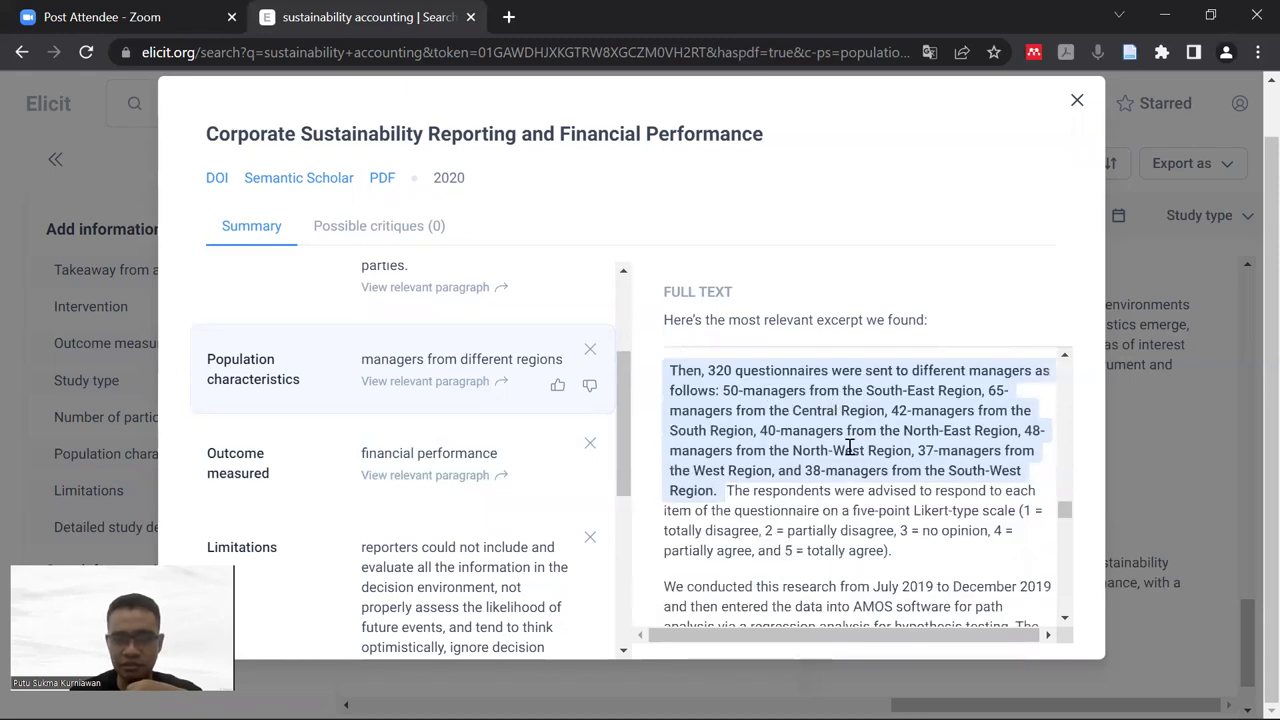
{"action": "scroll", "coordinate": [849, 449], "scroll_direction": "down", "scroll_amount": 1}
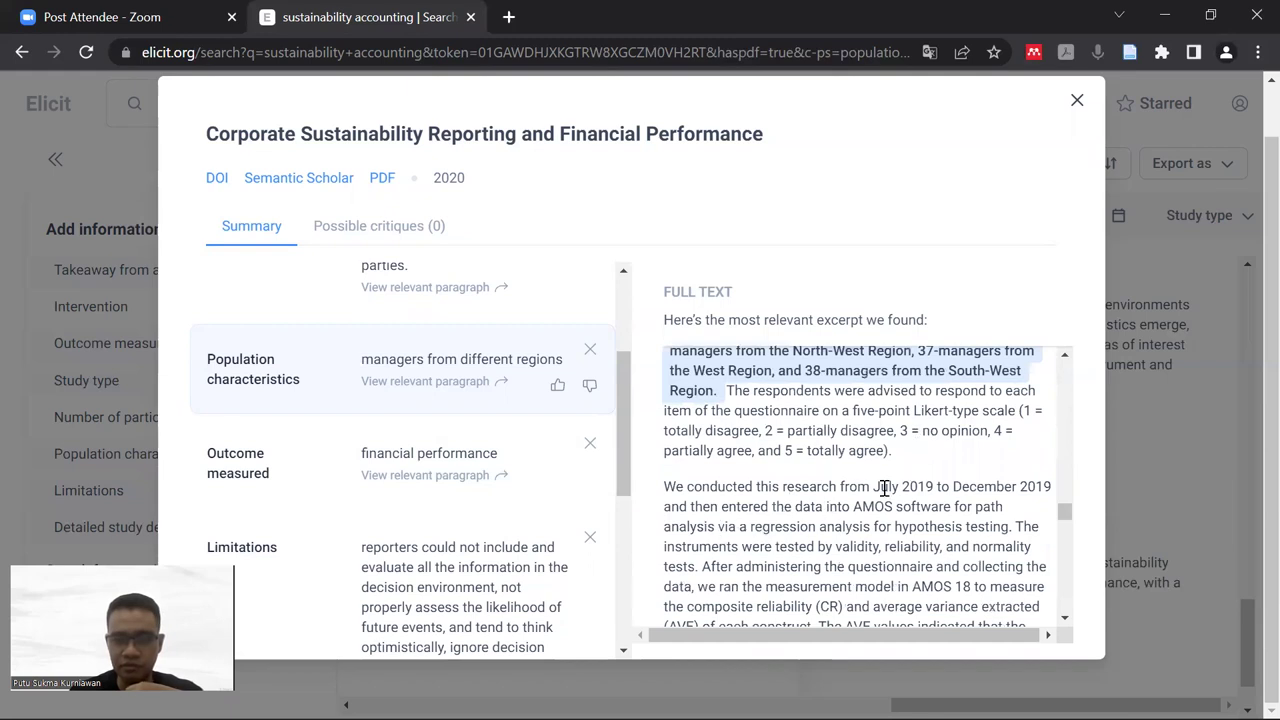
{"action": "scroll", "coordinate": [905, 500], "scroll_direction": "down", "scroll_amount": 1}
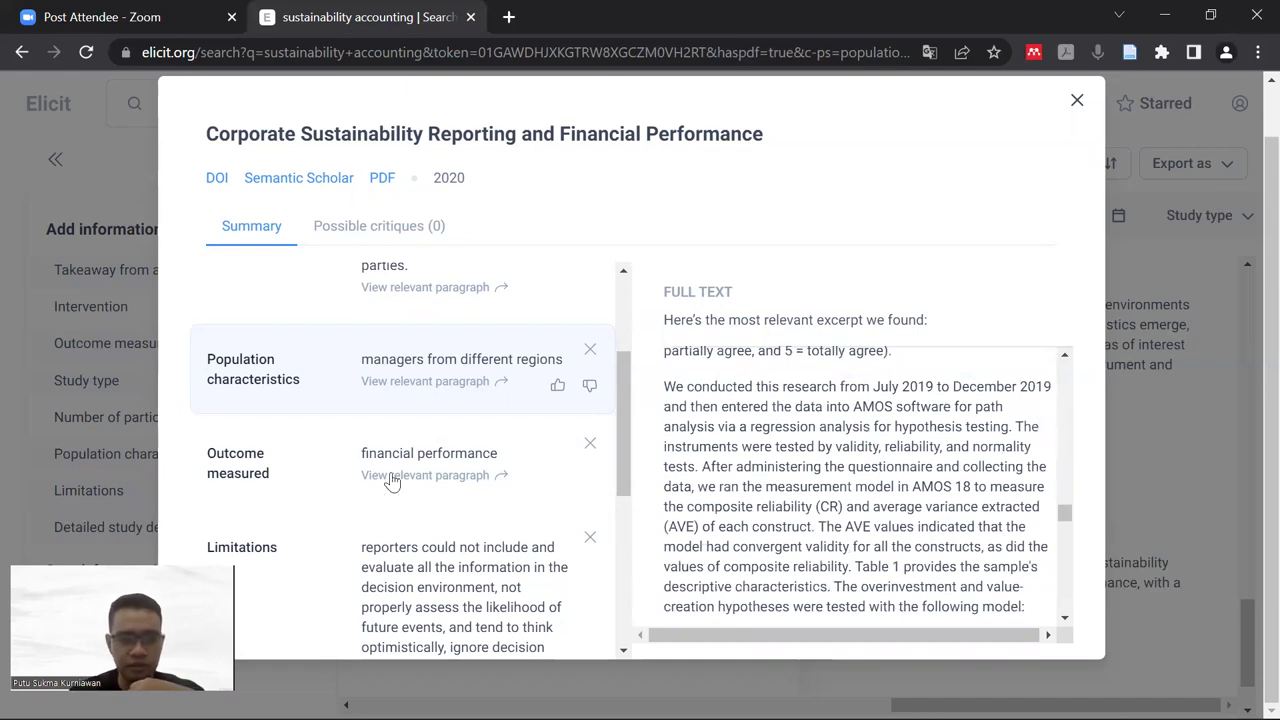
Step: Show the relevant paragraph for the outcome measured and read on to the introduction
{"action": "scroll", "coordinate": [393, 482], "scroll_direction": "down", "scroll_amount": 1}
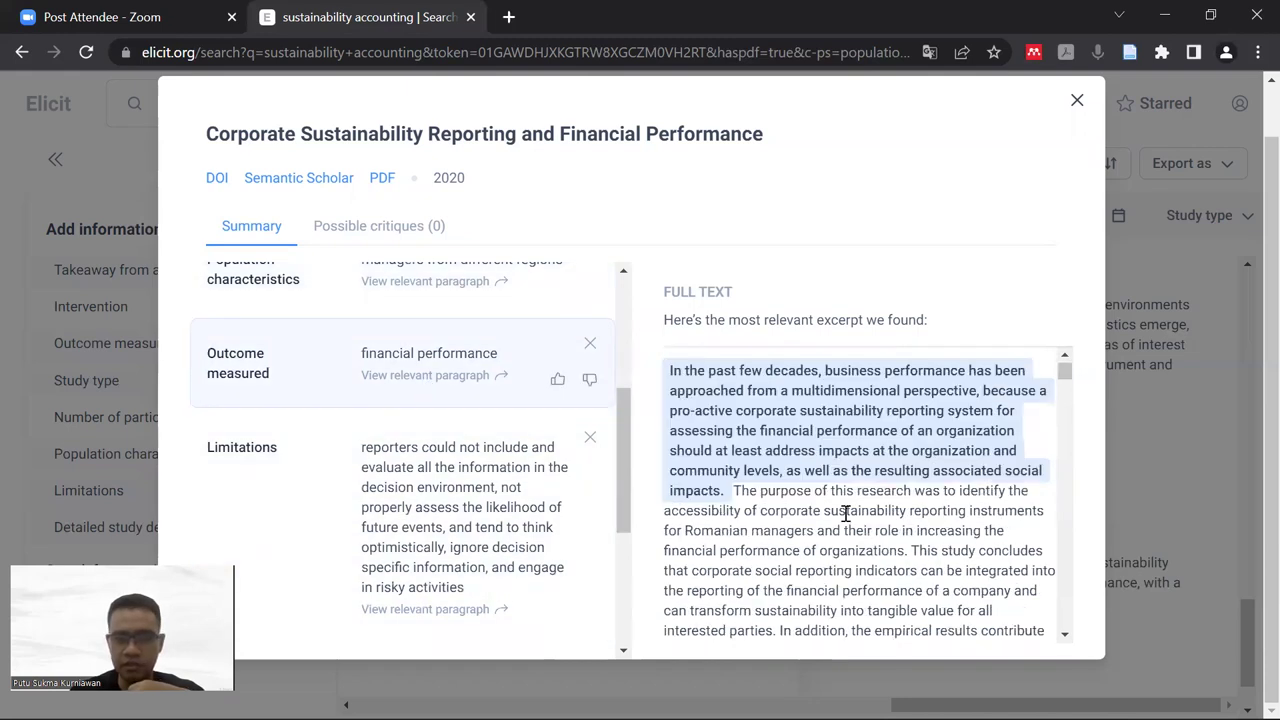
{"action": "scroll", "coordinate": [789, 497], "scroll_direction": "up", "scroll_amount": 1}
{"action": "scroll", "coordinate": [810, 489], "scroll_direction": "down", "scroll_amount": 3}
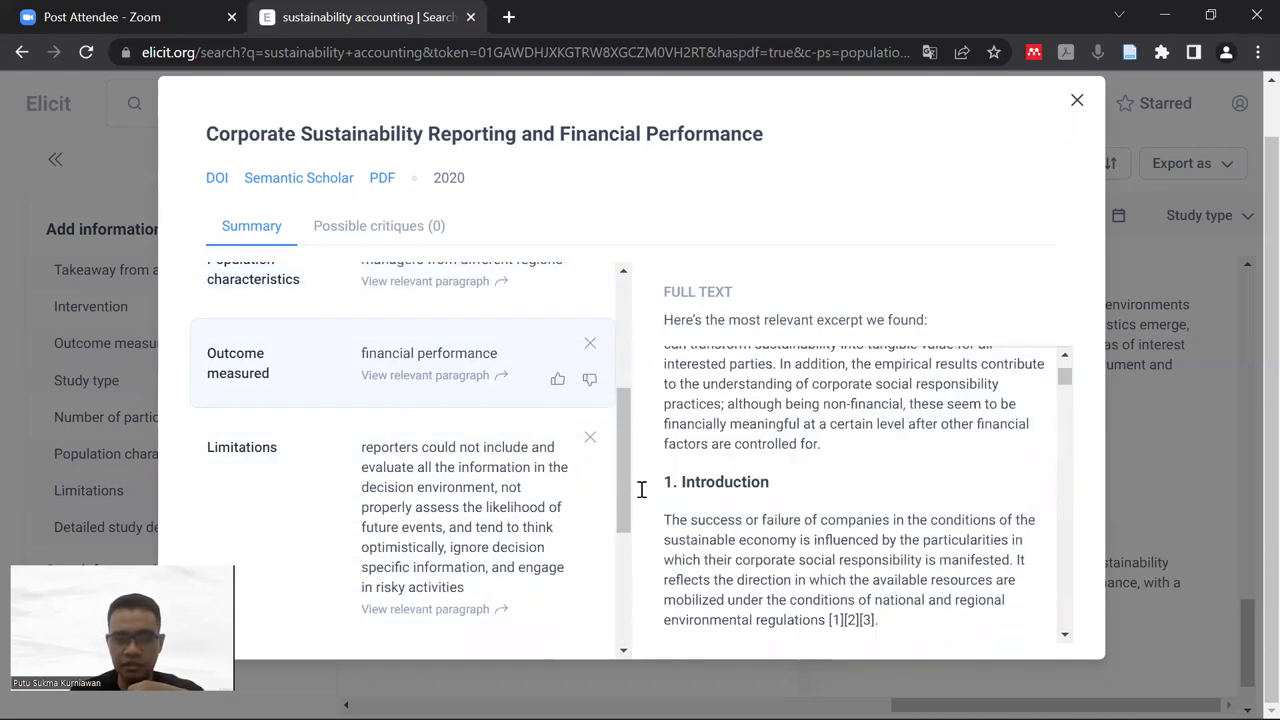
Step: Show the relevant full-text paragraphs for the paper's limitations and its detailed study design
{"action": "scroll", "coordinate": [478, 474], "scroll_direction": "down", "scroll_amount": 2}
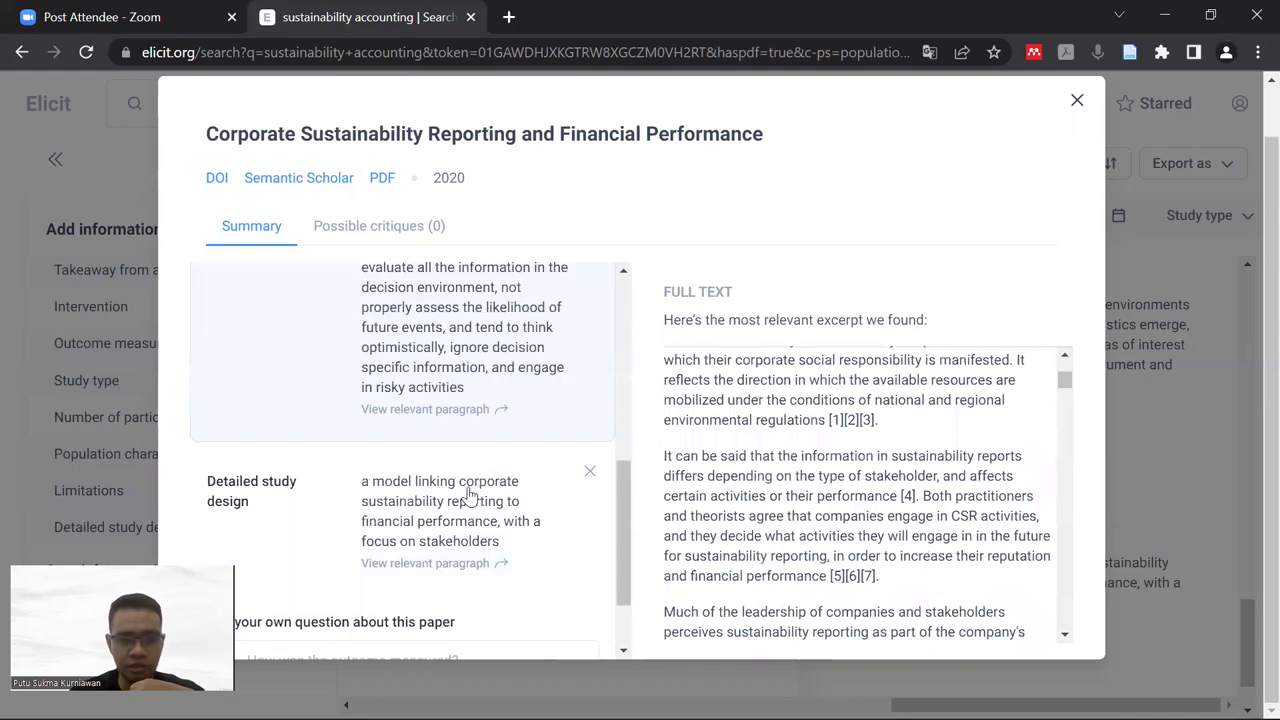
{"action": "scroll", "coordinate": [455, 485], "scroll_direction": "up", "scroll_amount": 1}
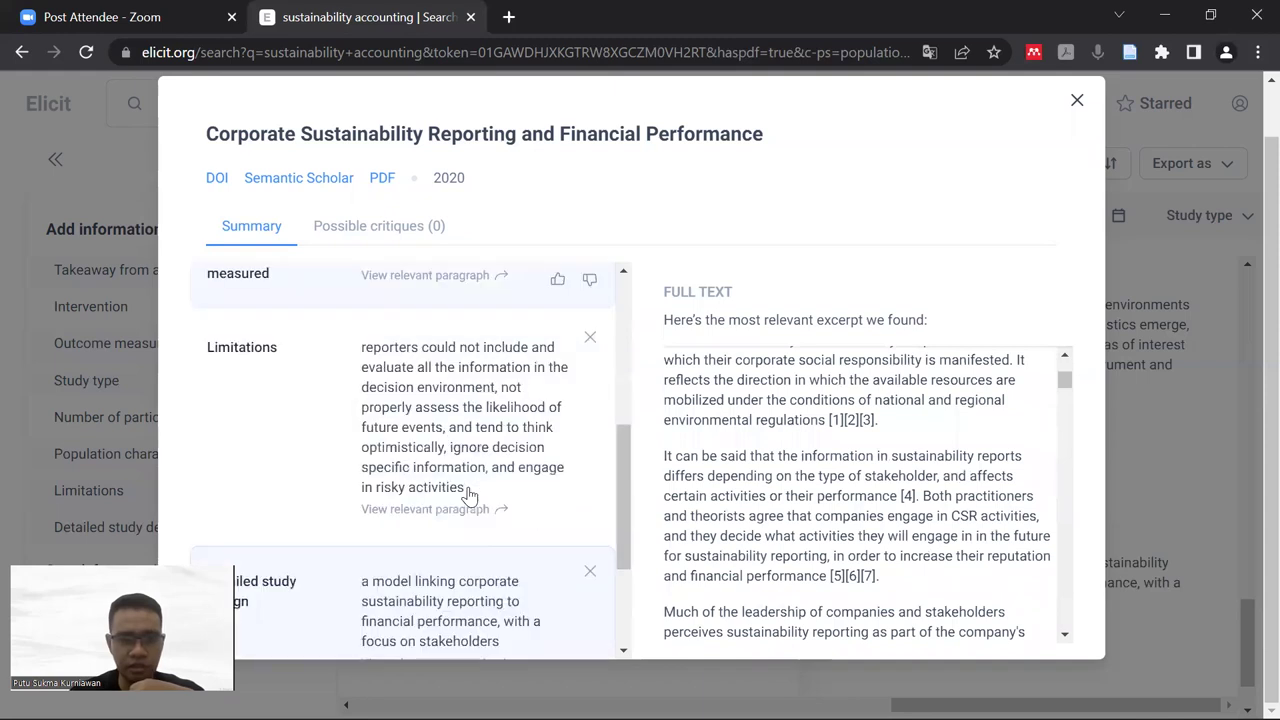
{"action": "left_click", "coordinate": [415, 511]}
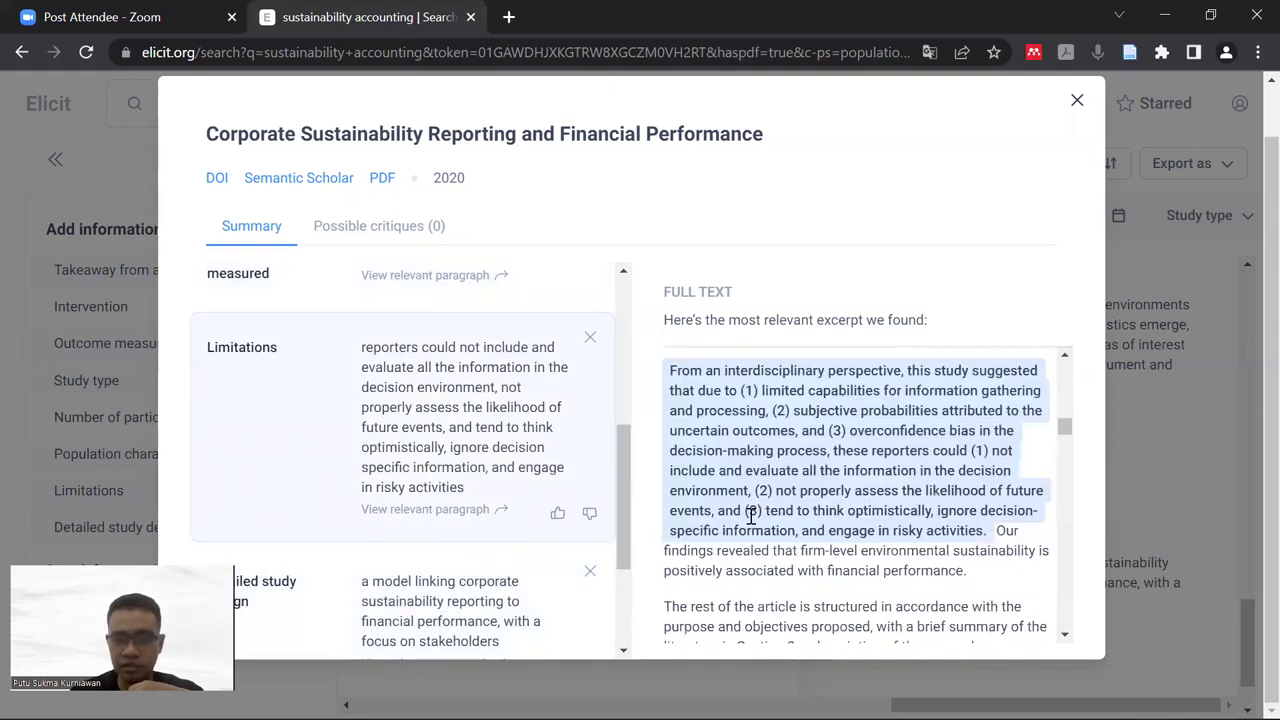
{"action": "scroll", "coordinate": [437, 485], "scroll_direction": "down", "scroll_amount": 2}
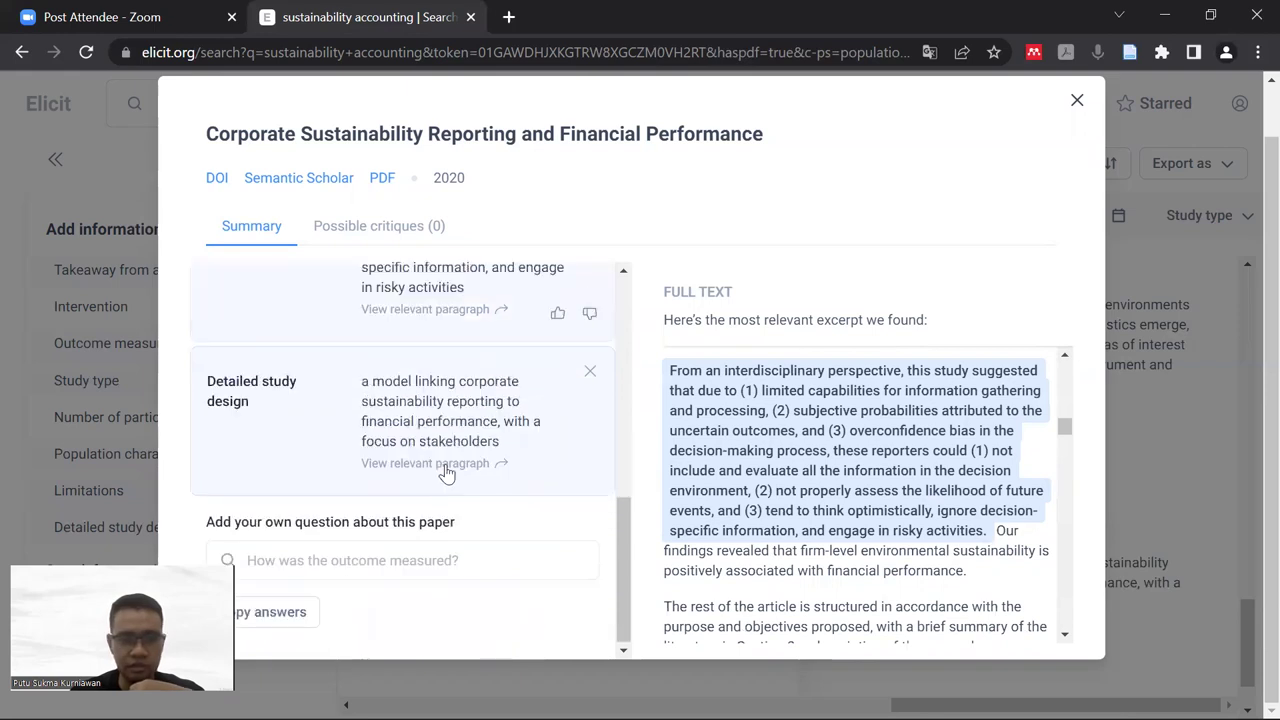
{"action": "left_click", "coordinate": [447, 473]}
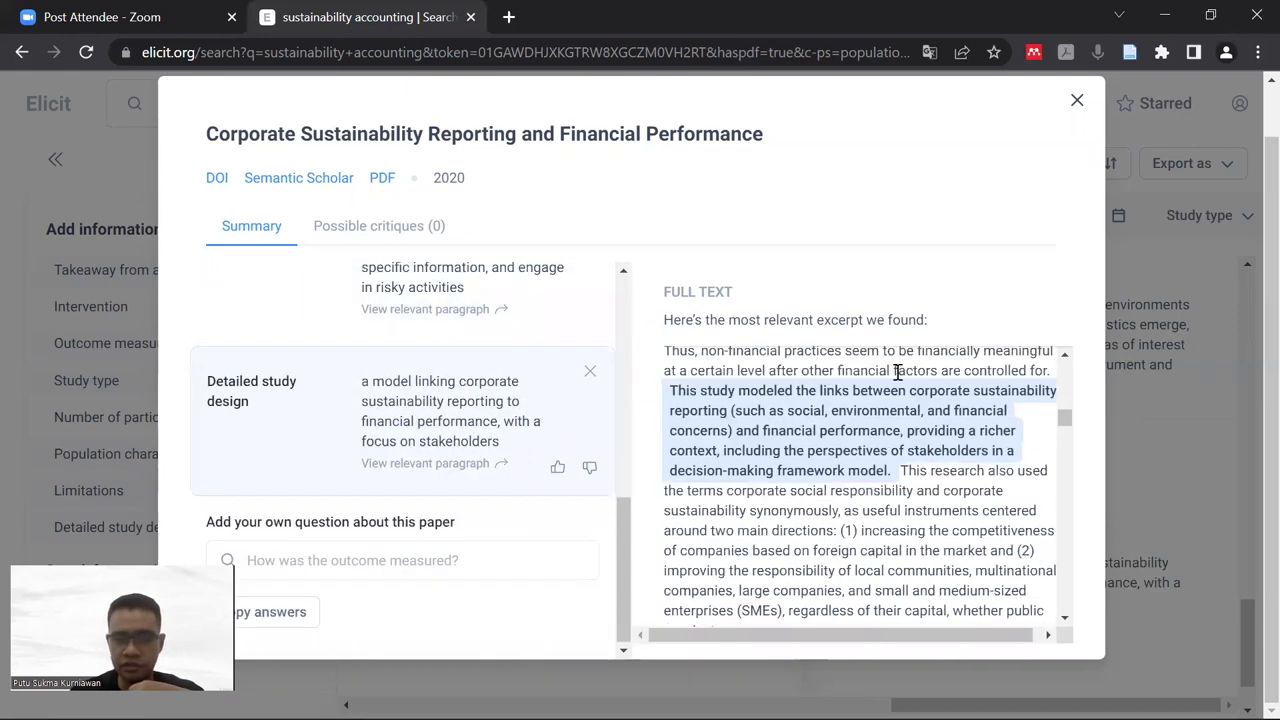